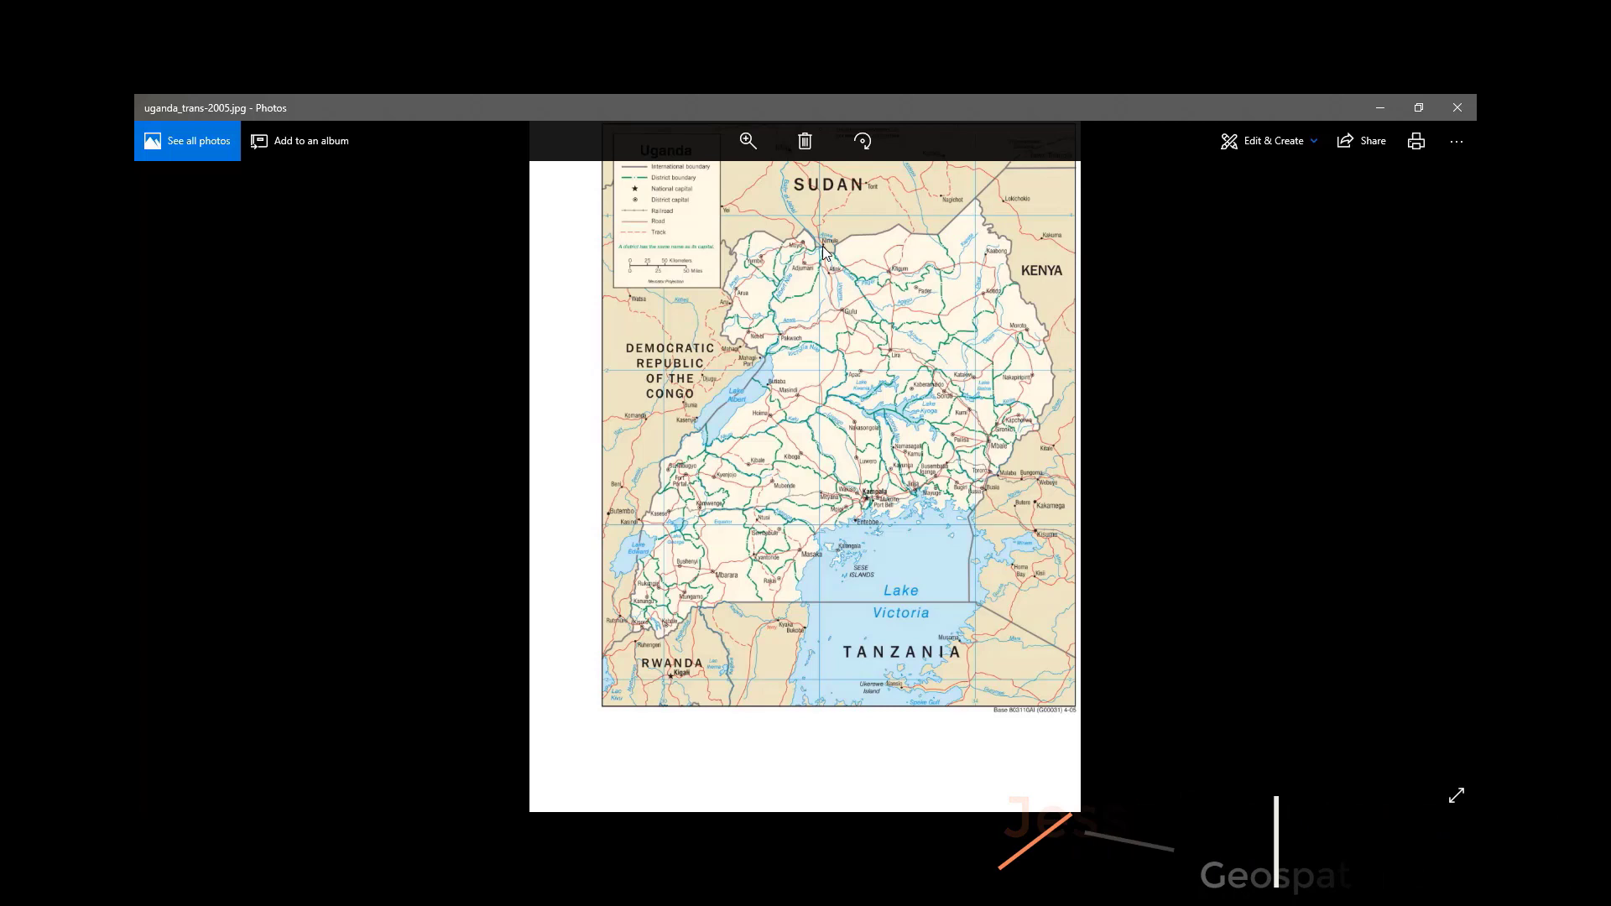
Hide the photo viewer, highlight the scanned map, coordinate system and reference point requirements, then hide Notepad
{"action": "left_click", "coordinate": [1381, 109]}
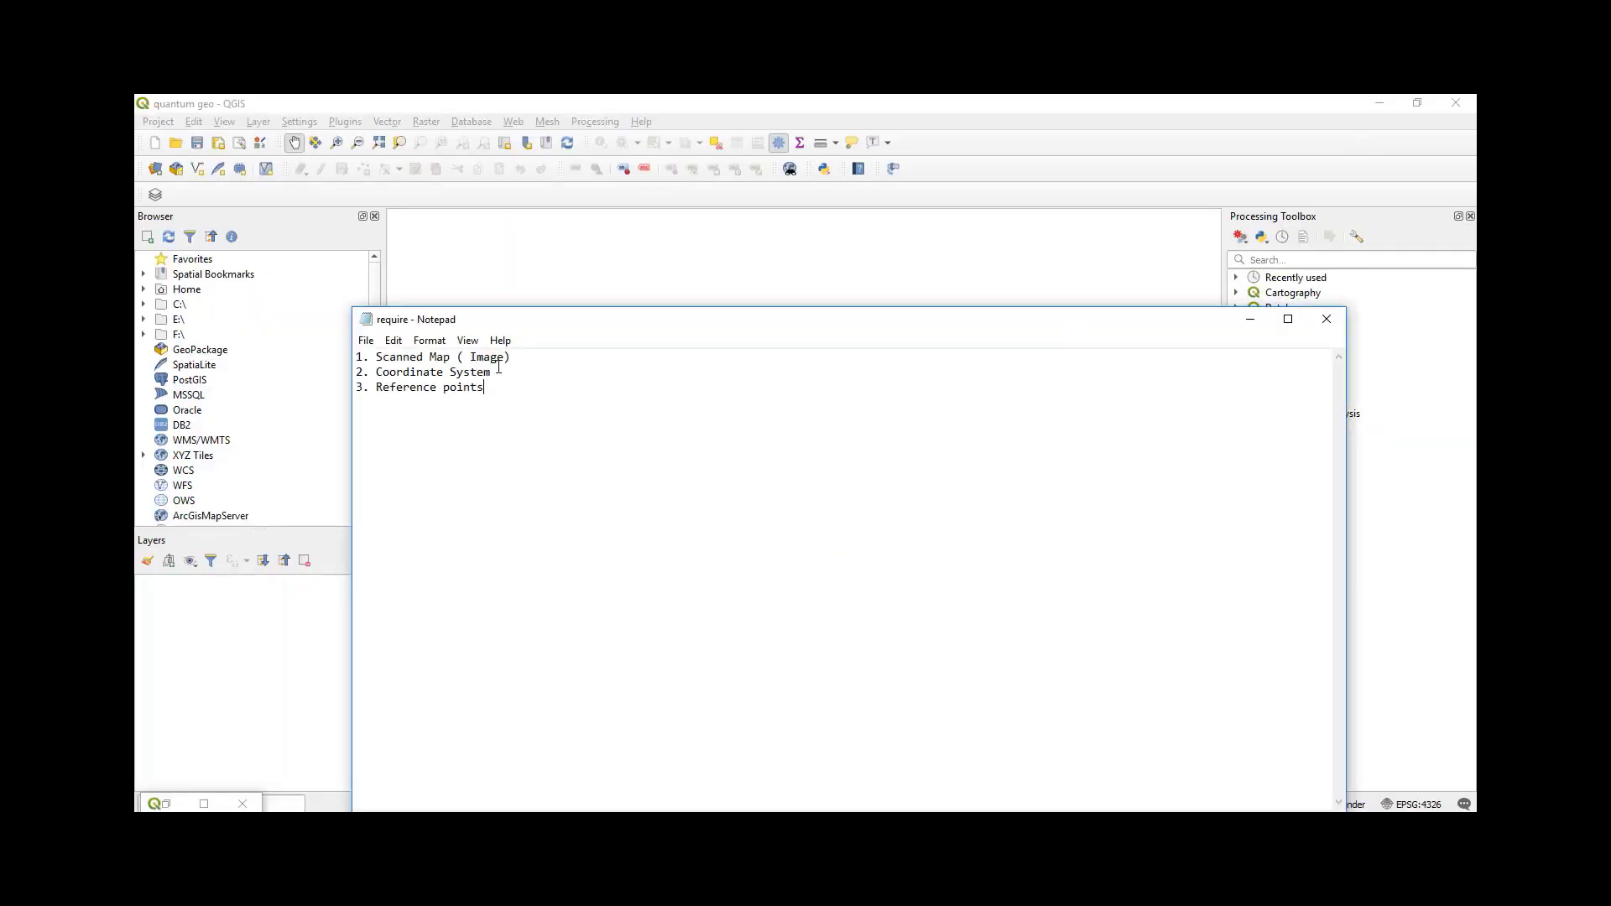
{"action": "left_click_drag", "start_coordinate": [511, 357], "coordinate": [370, 357]}
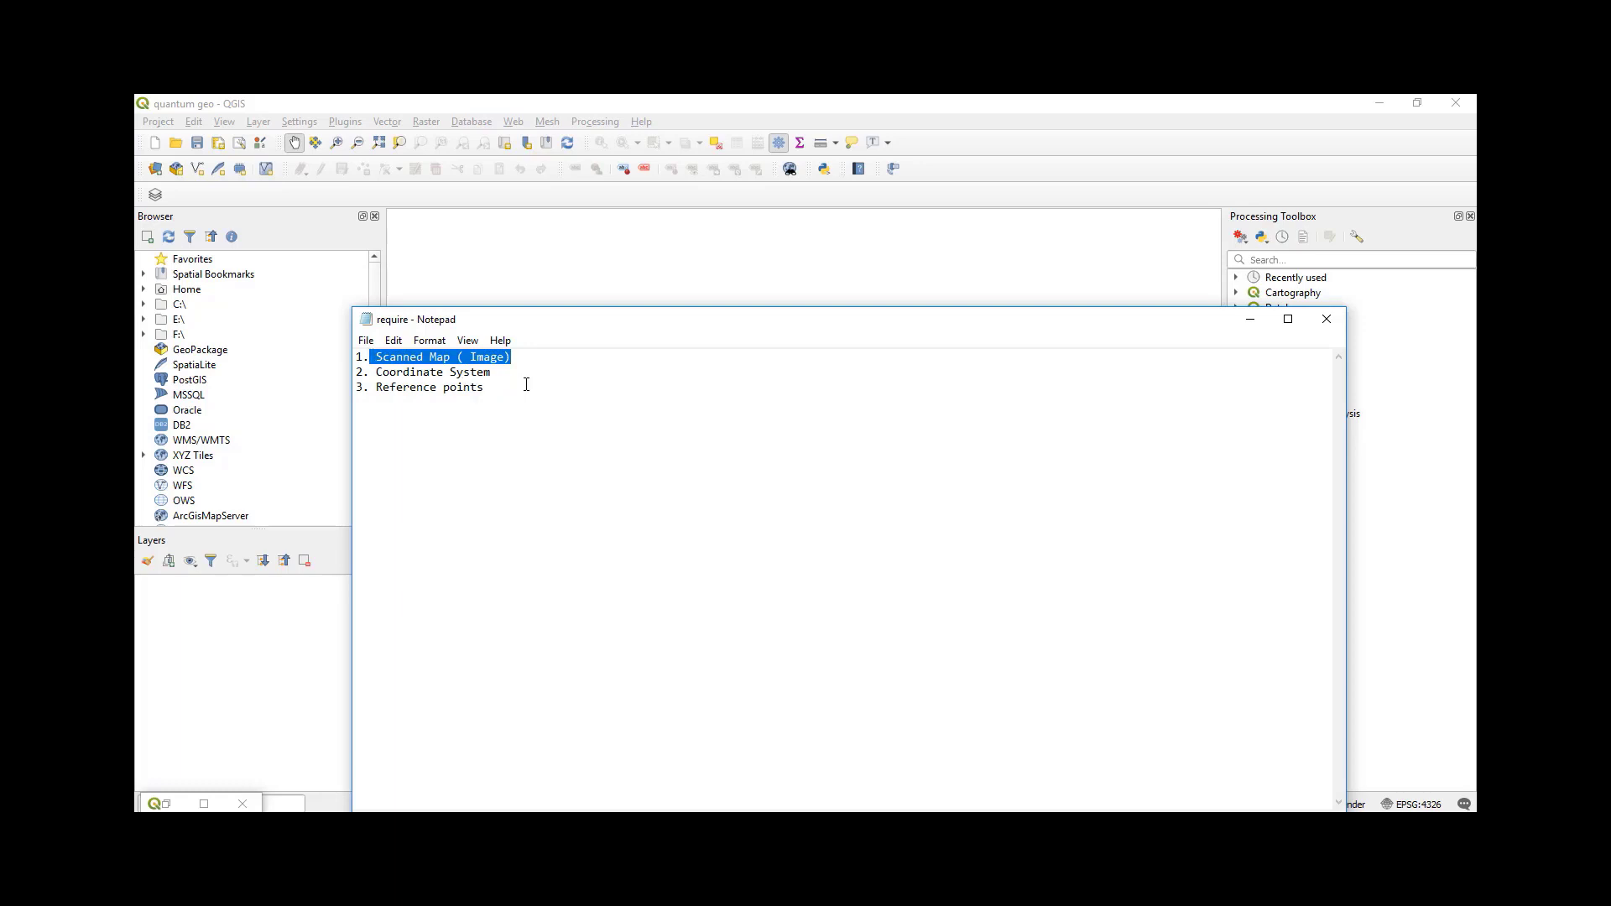
{"action": "left_click_drag", "start_coordinate": [492, 372], "coordinate": [375, 381]}
{"action": "left_click", "coordinate": [492, 404]}
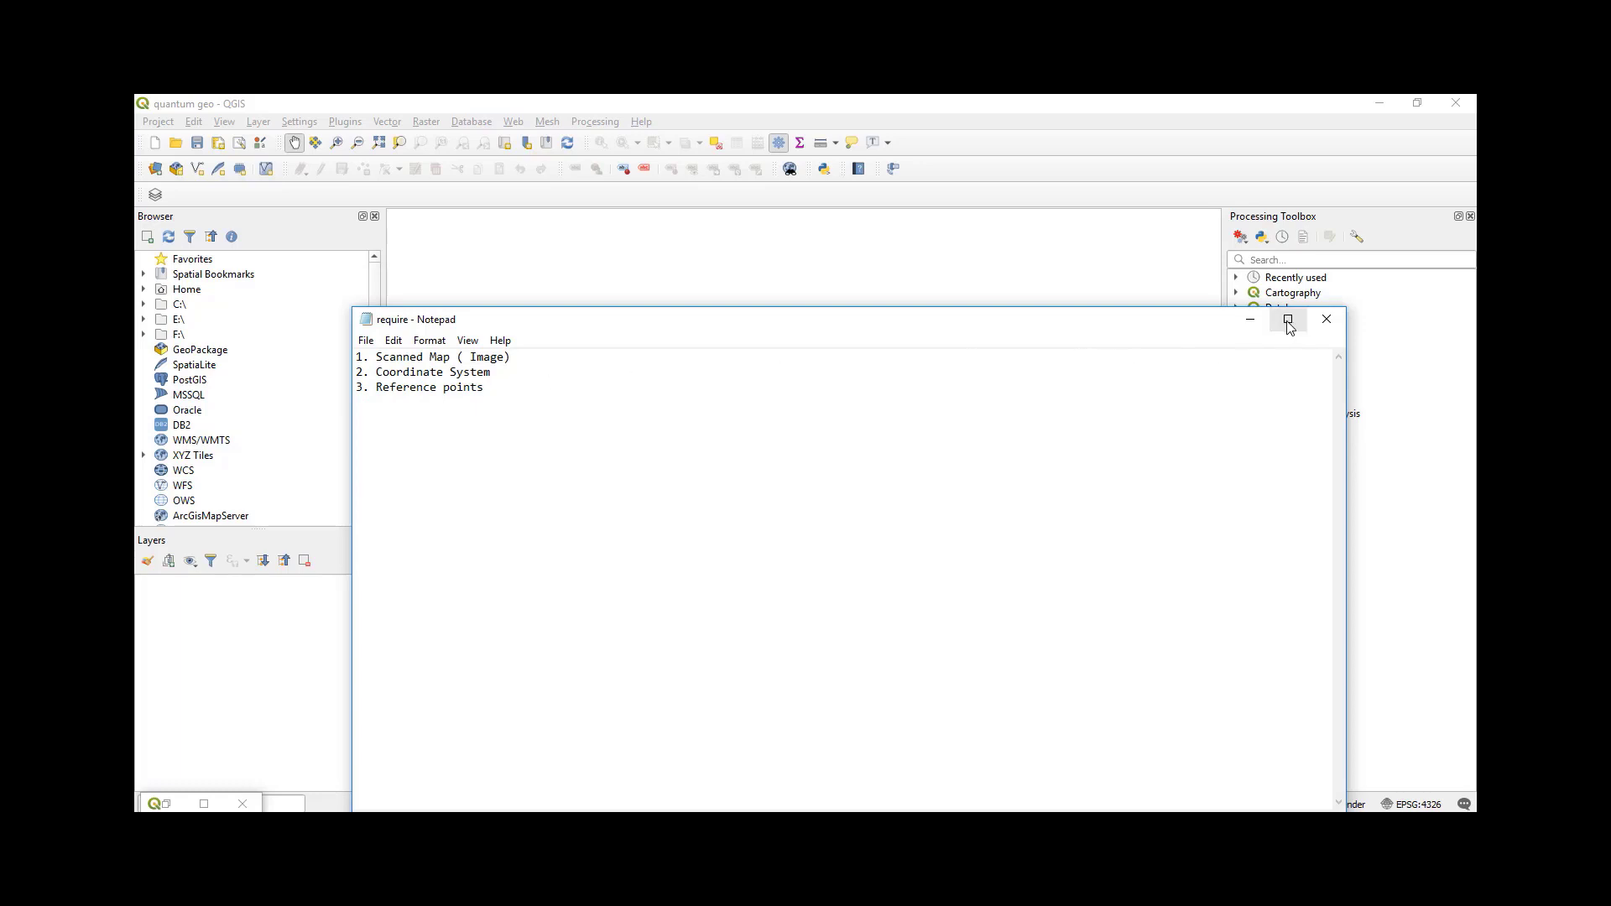
{"action": "left_click", "coordinate": [1249, 319]}
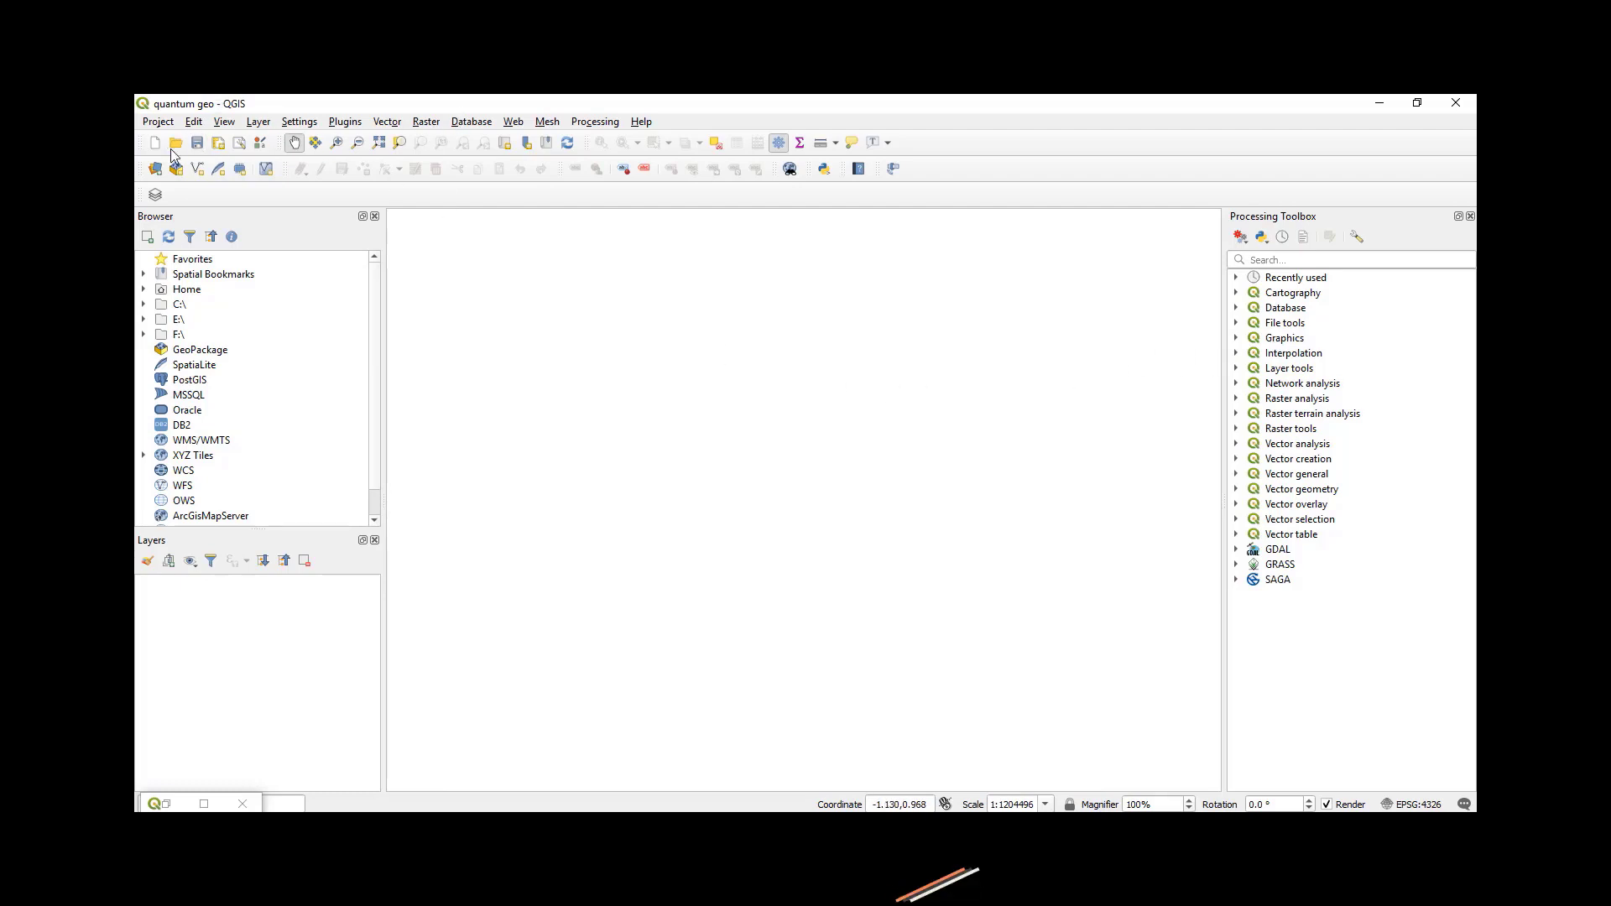
Save the project as quantum geo, replacing the existing file
{"action": "left_click", "coordinate": [154, 123]}
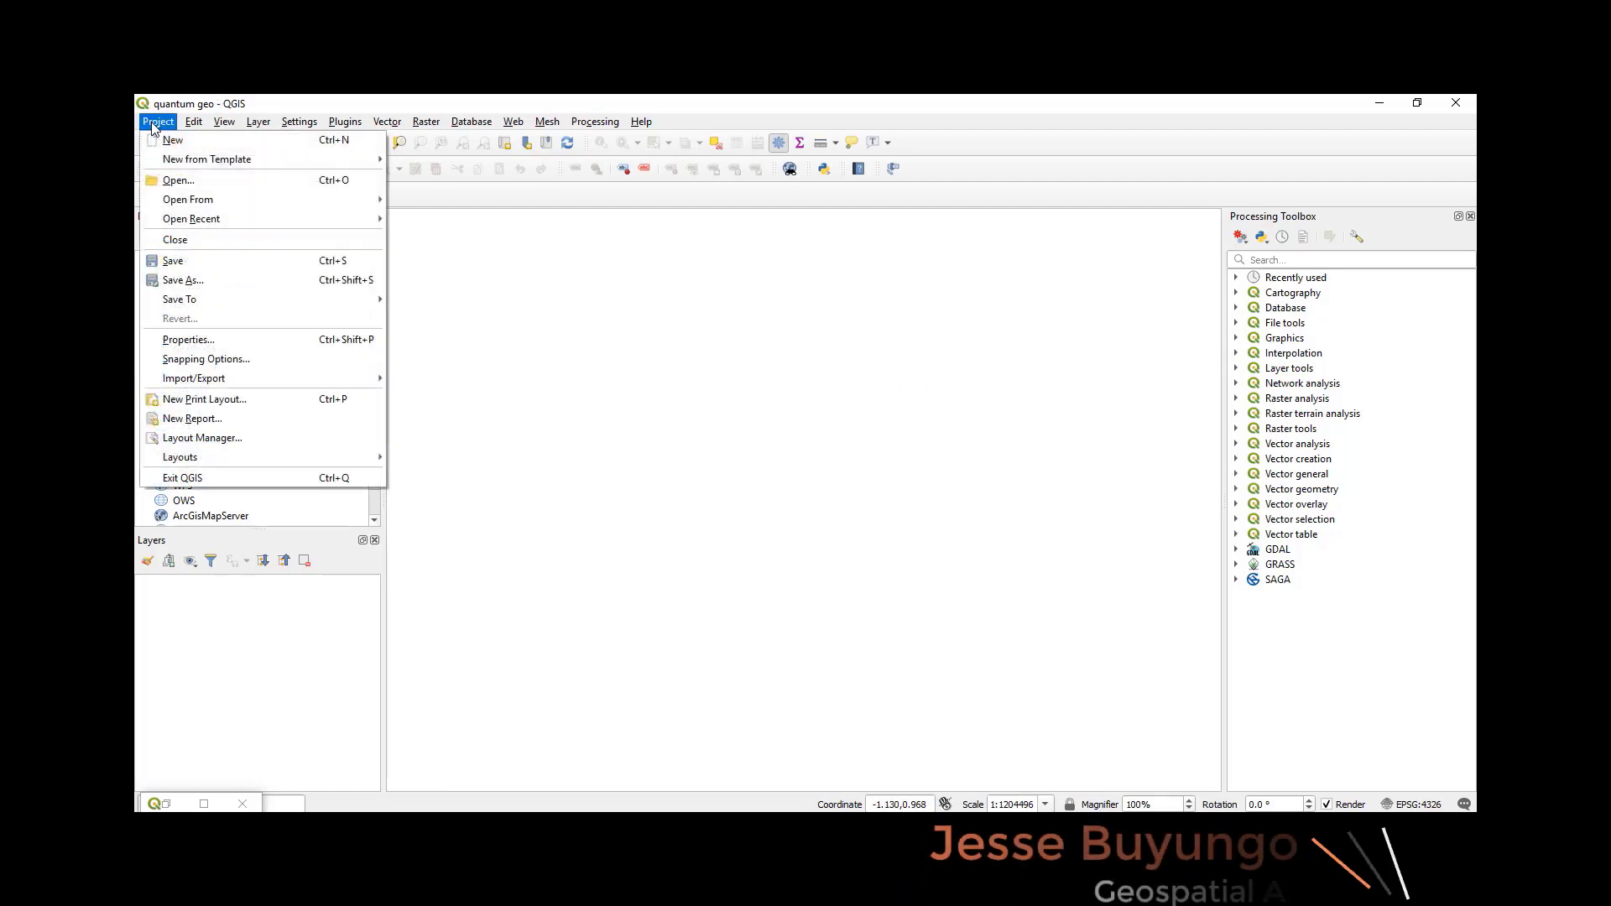
{"action": "left_click", "coordinate": [181, 280]}
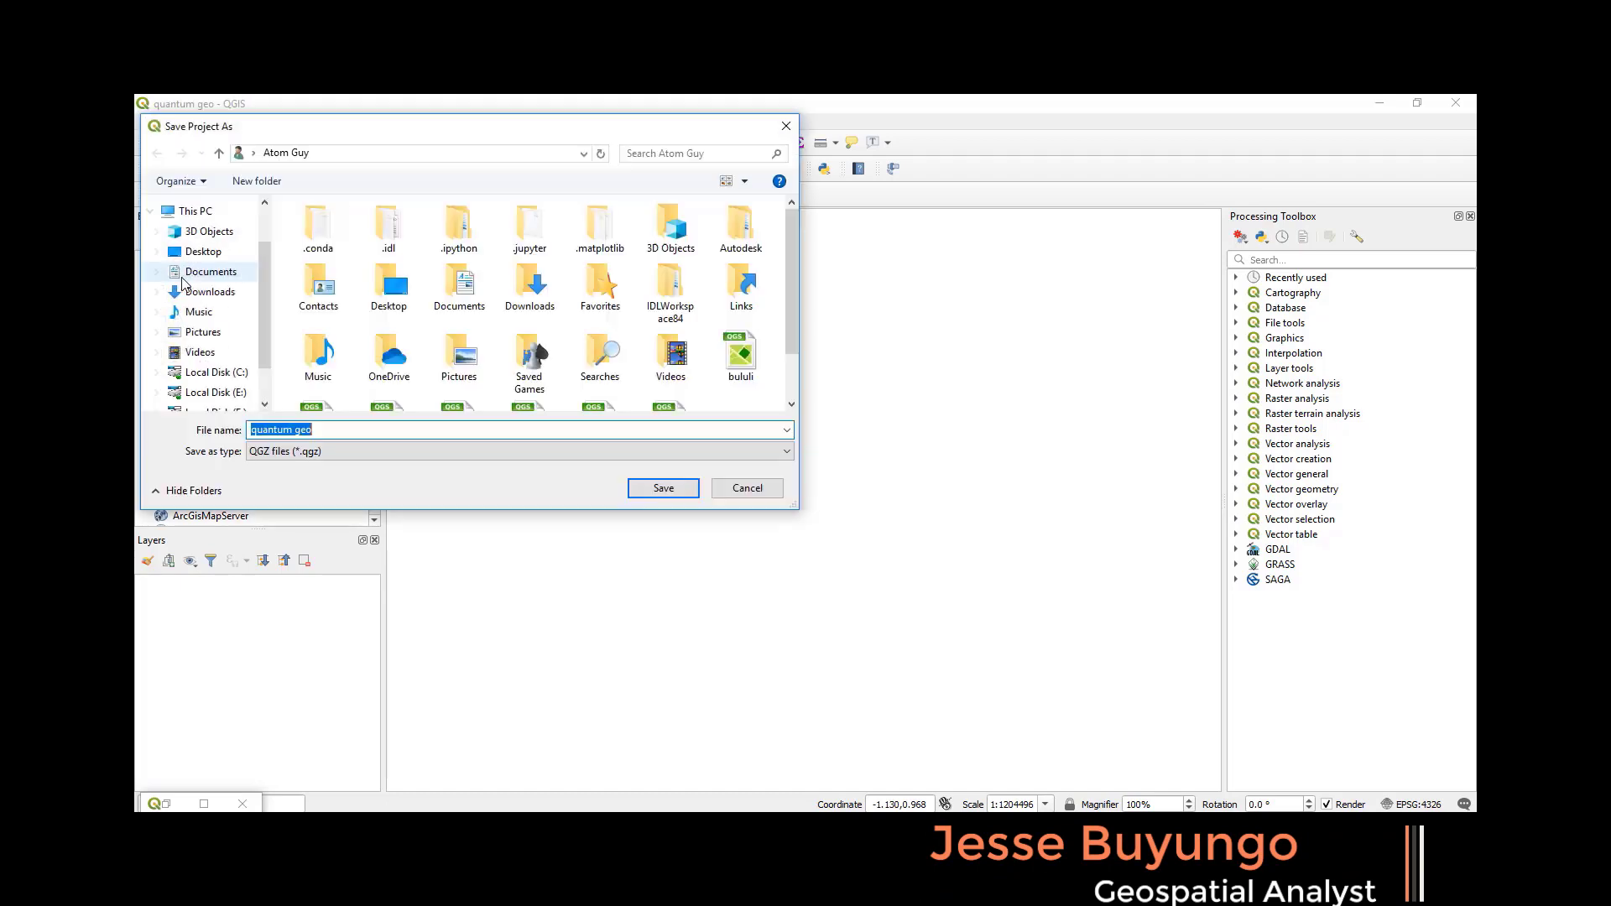
{"action": "left_click", "coordinate": [663, 488]}
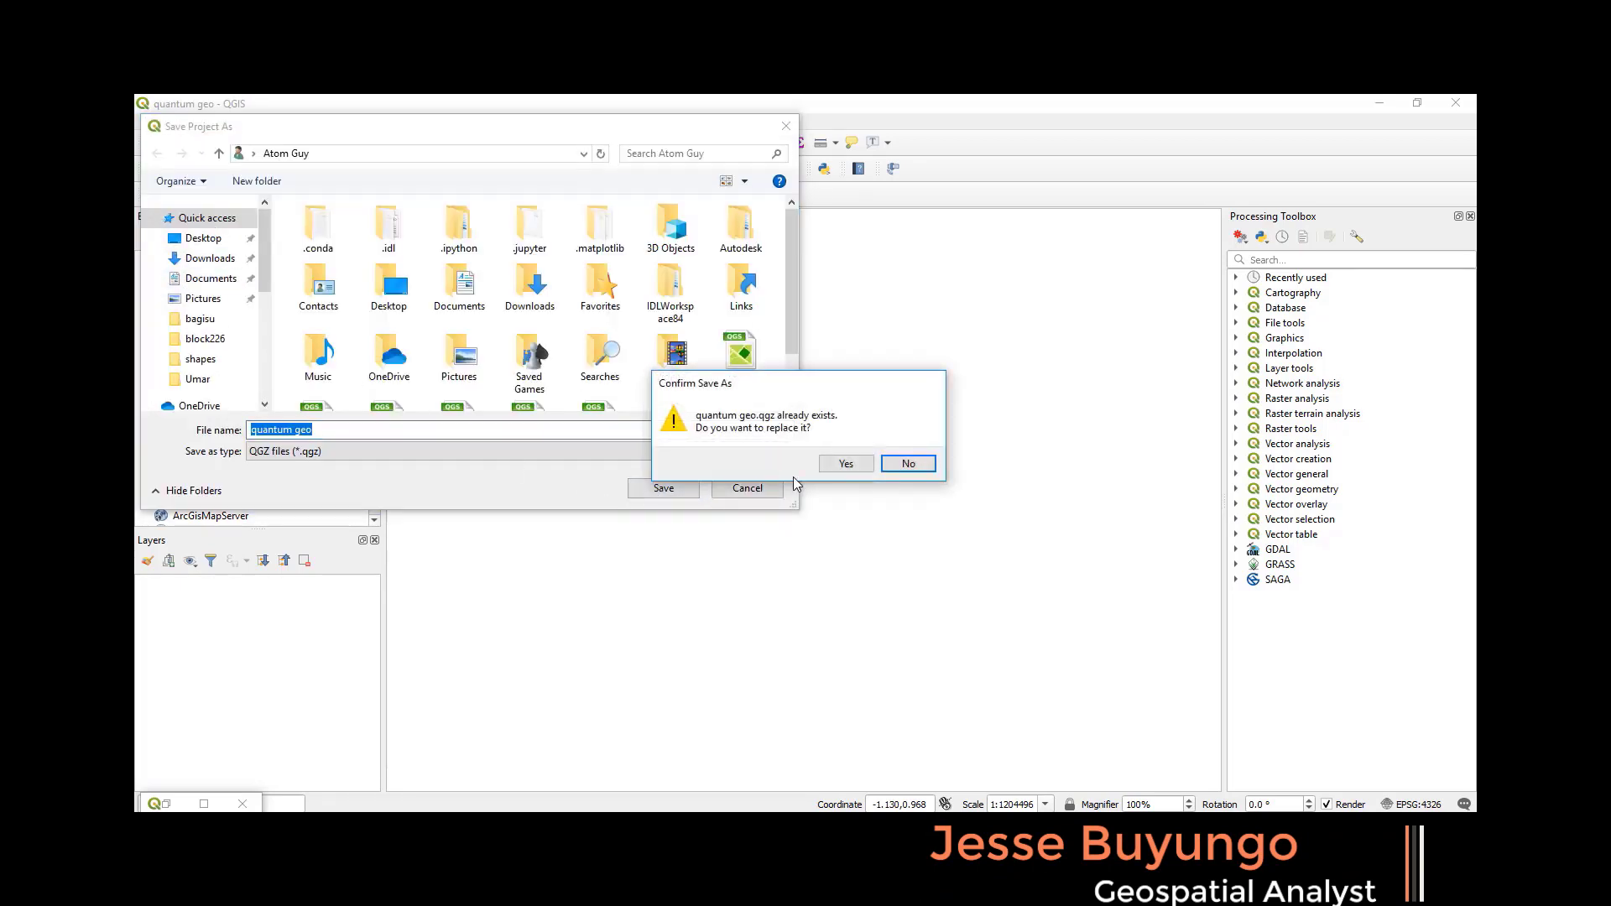
{"action": "left_click", "coordinate": [850, 465]}
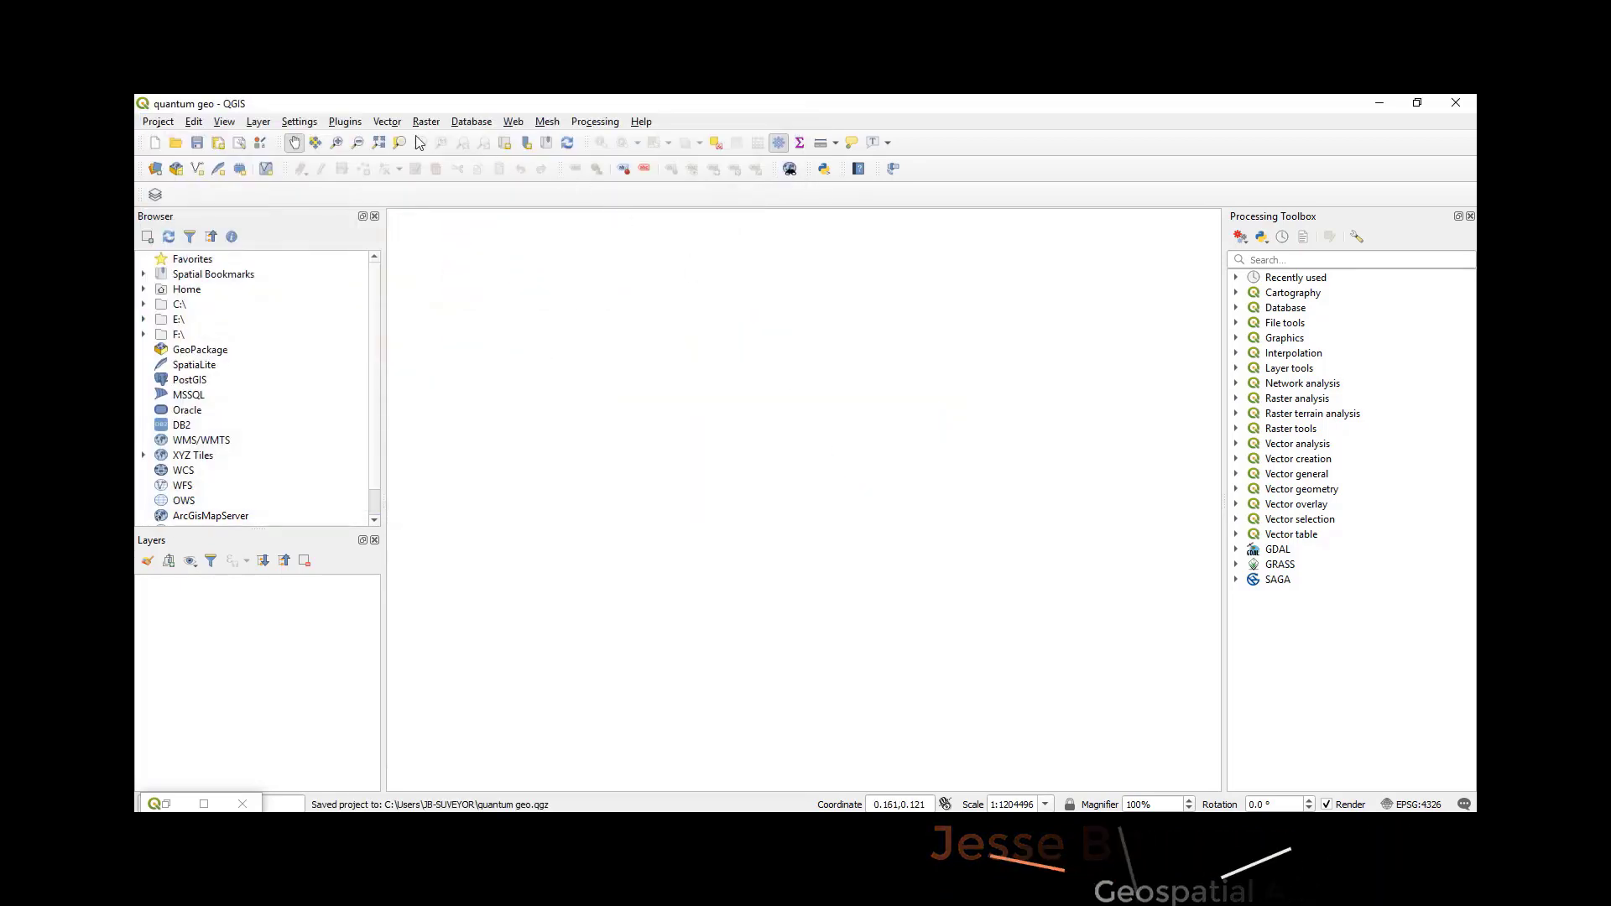
Enable the Georeferencer GDAL plugin in the plugin manager
{"action": "left_click", "coordinate": [346, 122]}
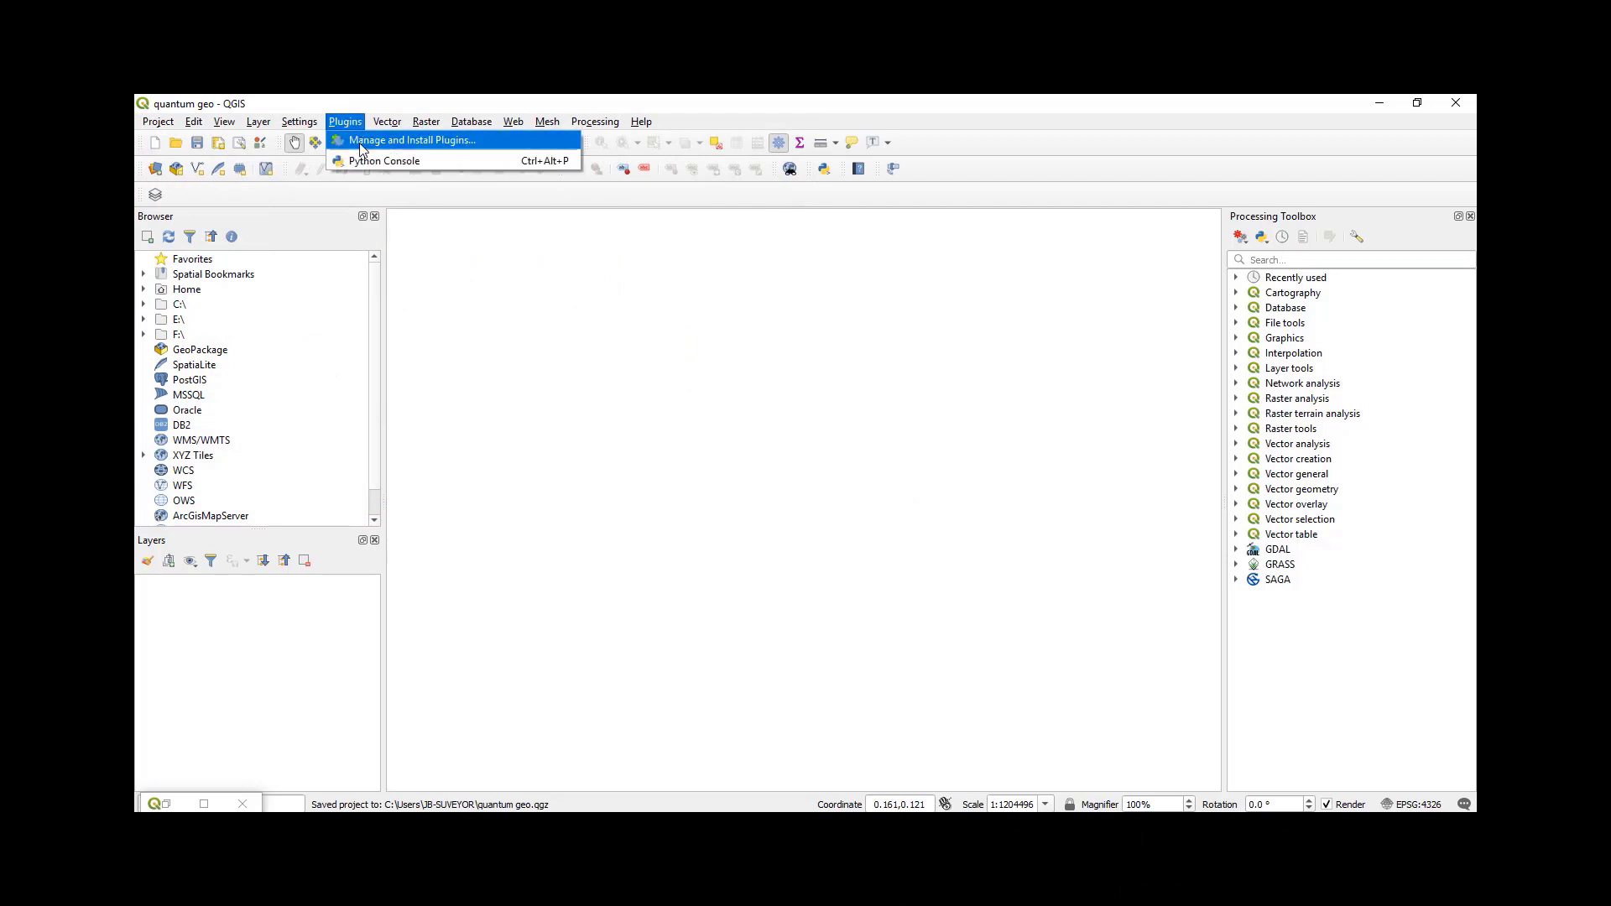
{"action": "left_click", "coordinate": [361, 148]}
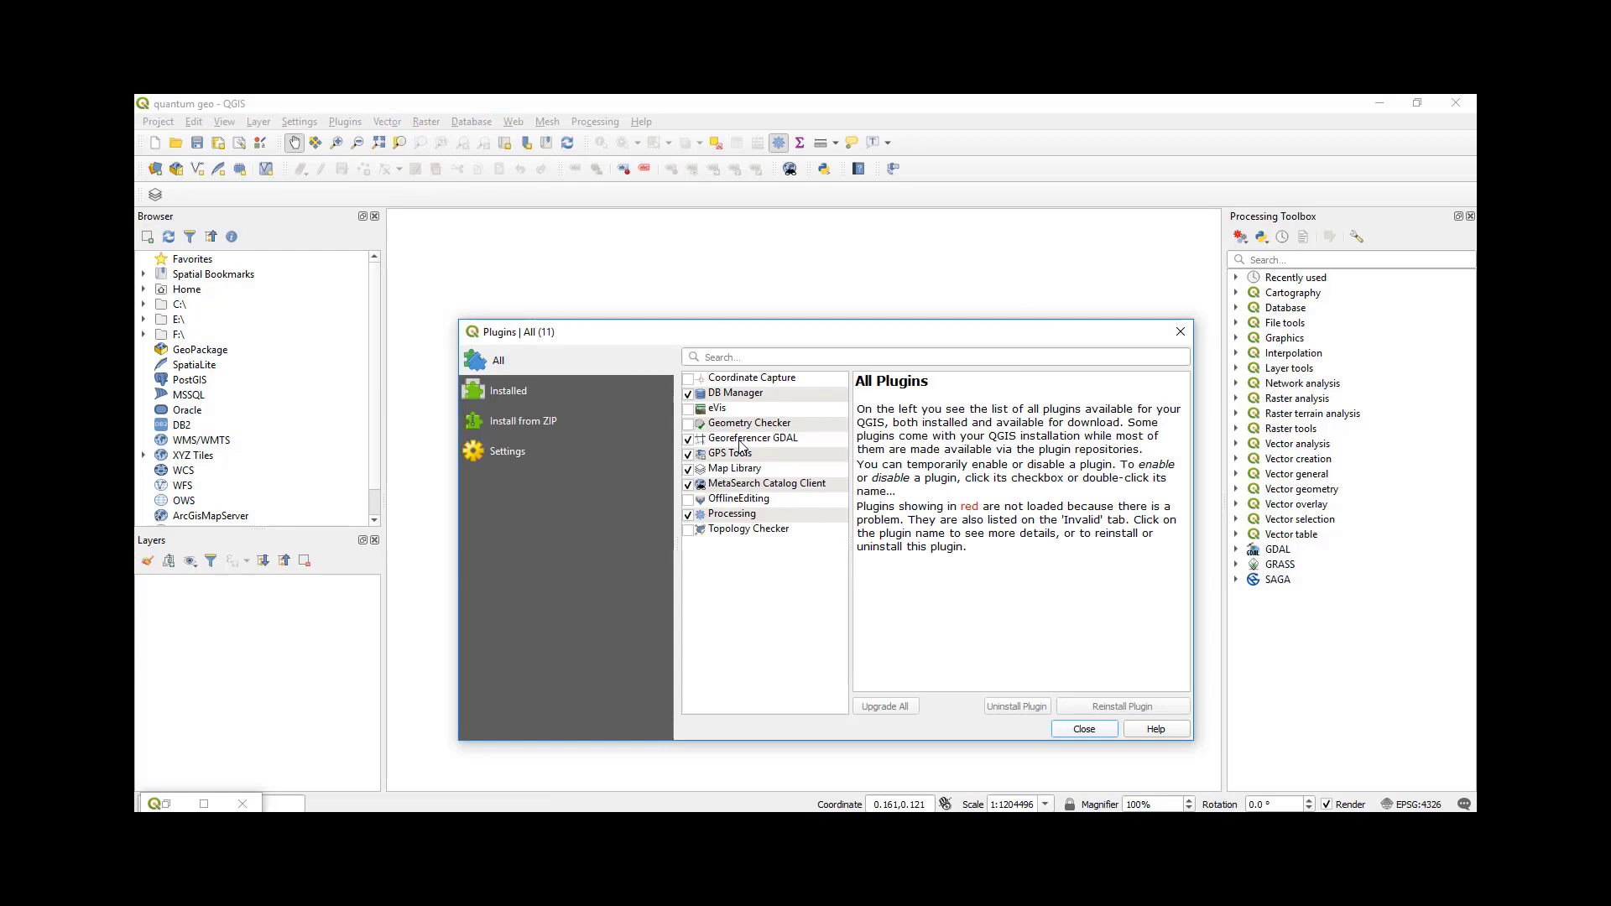
{"action": "left_click", "coordinate": [688, 441]}
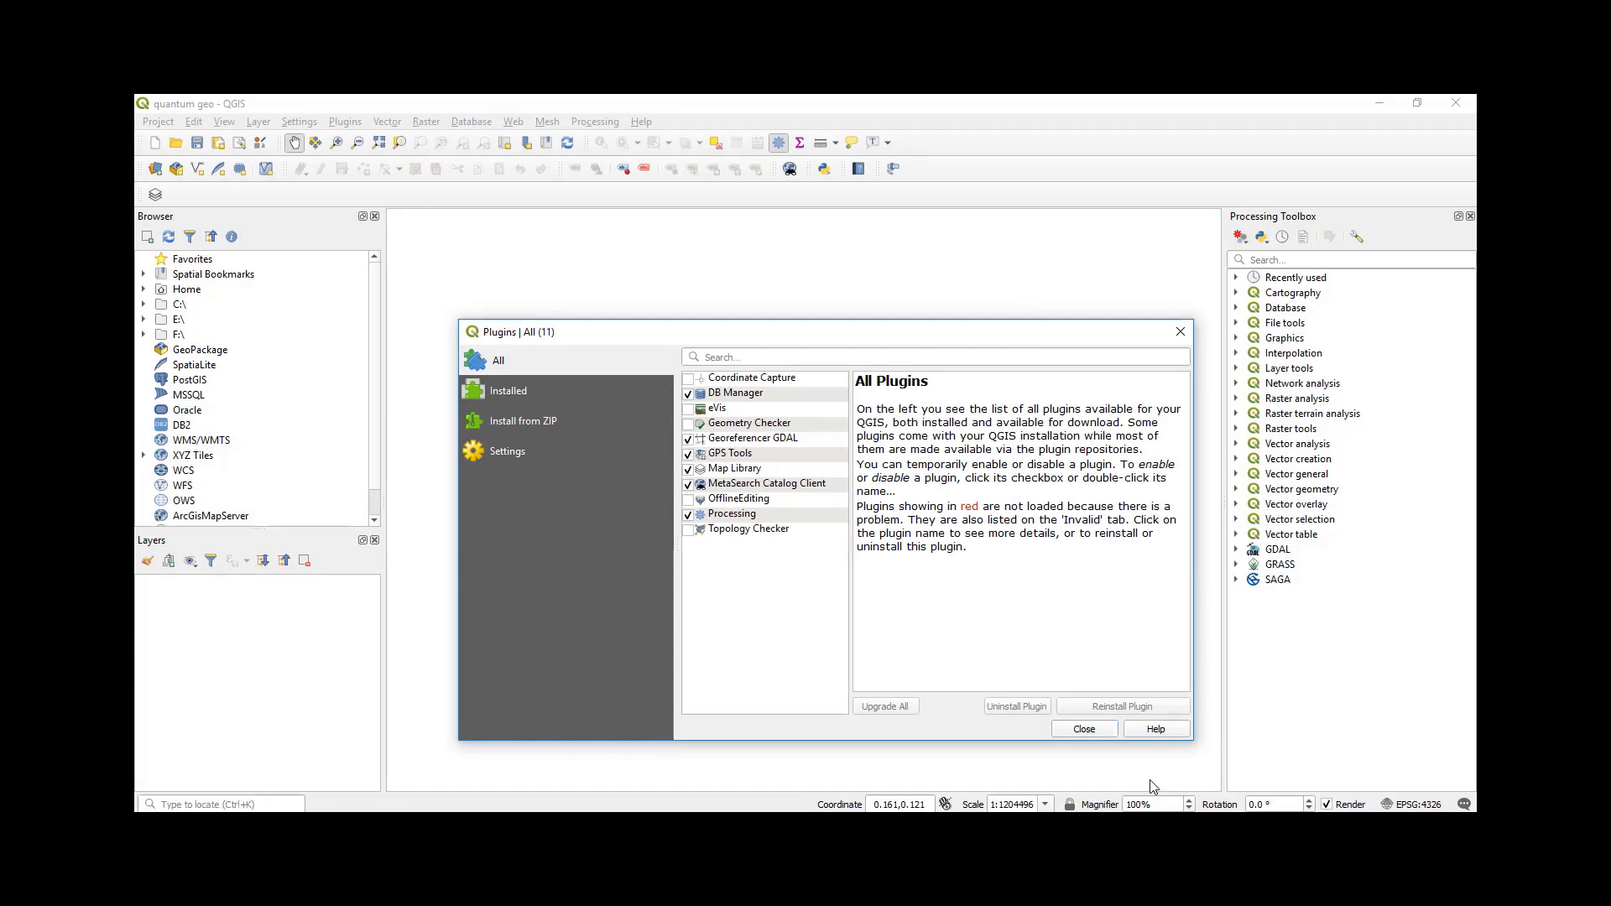
{"action": "left_click", "coordinate": [1081, 729]}
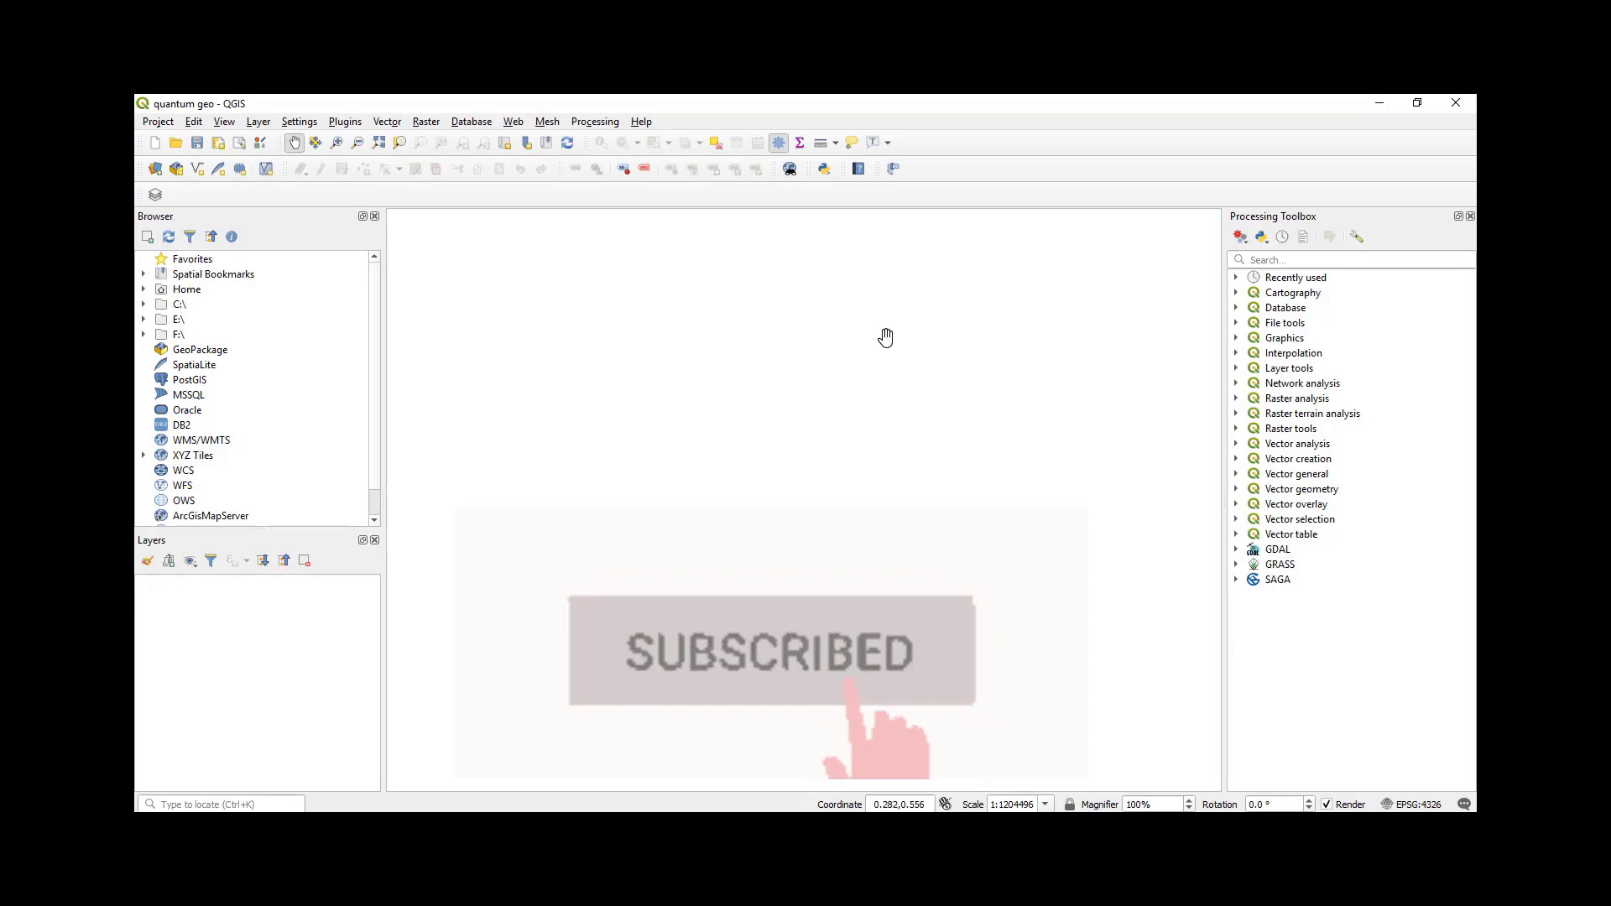
Launch the Georeferencer maximised and load uganda_trans-2005.jpg into it
{"action": "left_click", "coordinate": [427, 123]}
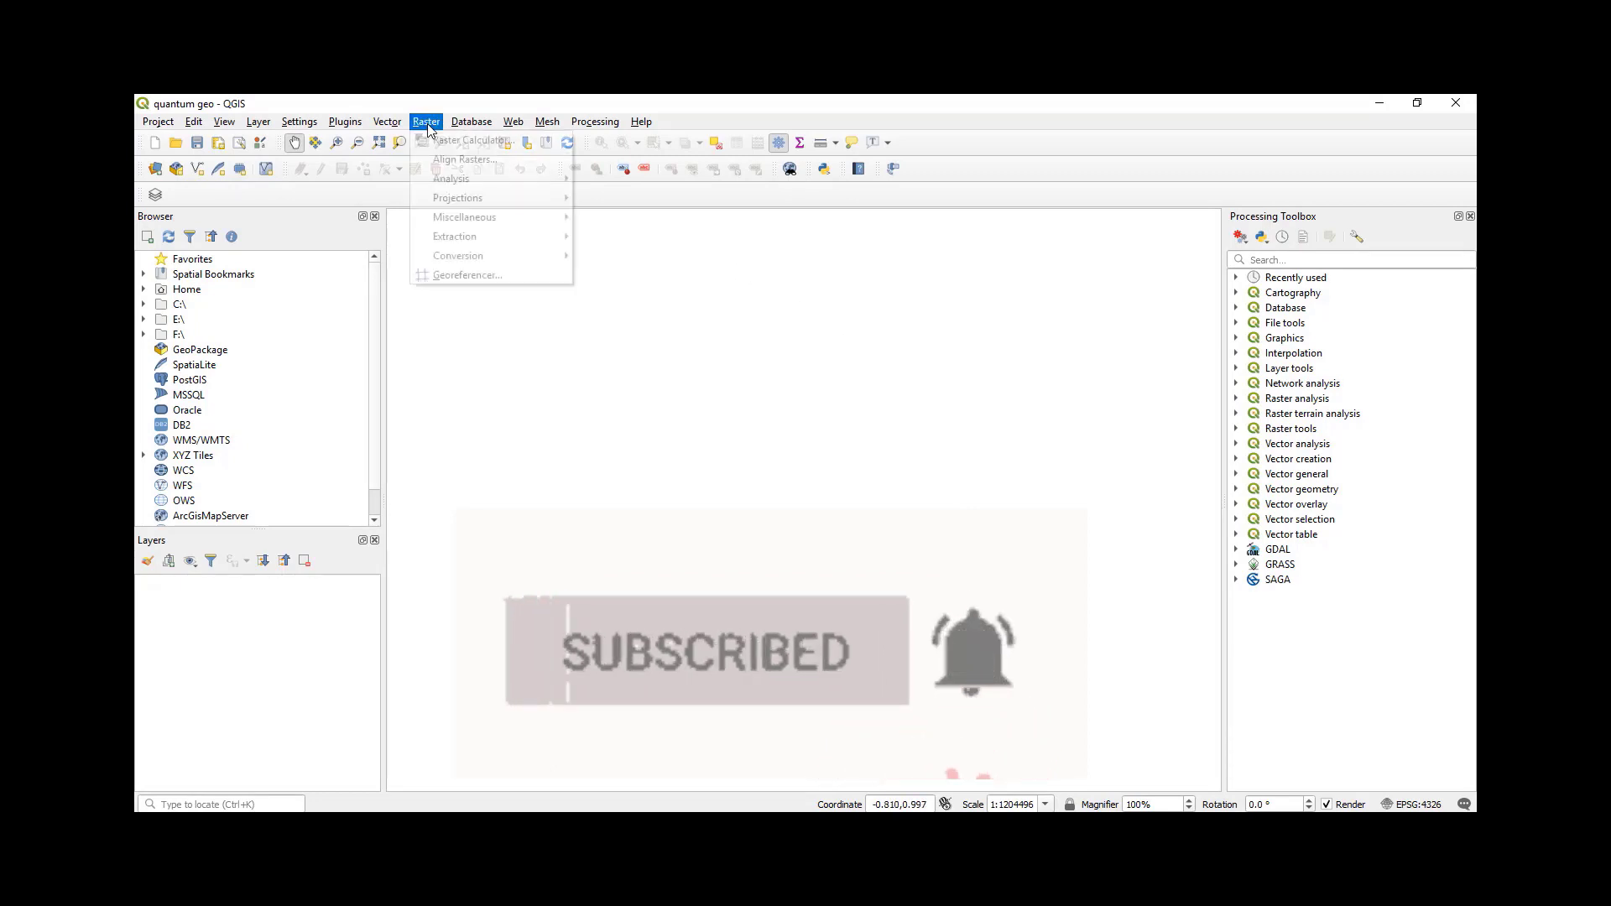
{"action": "left_click", "coordinate": [466, 276]}
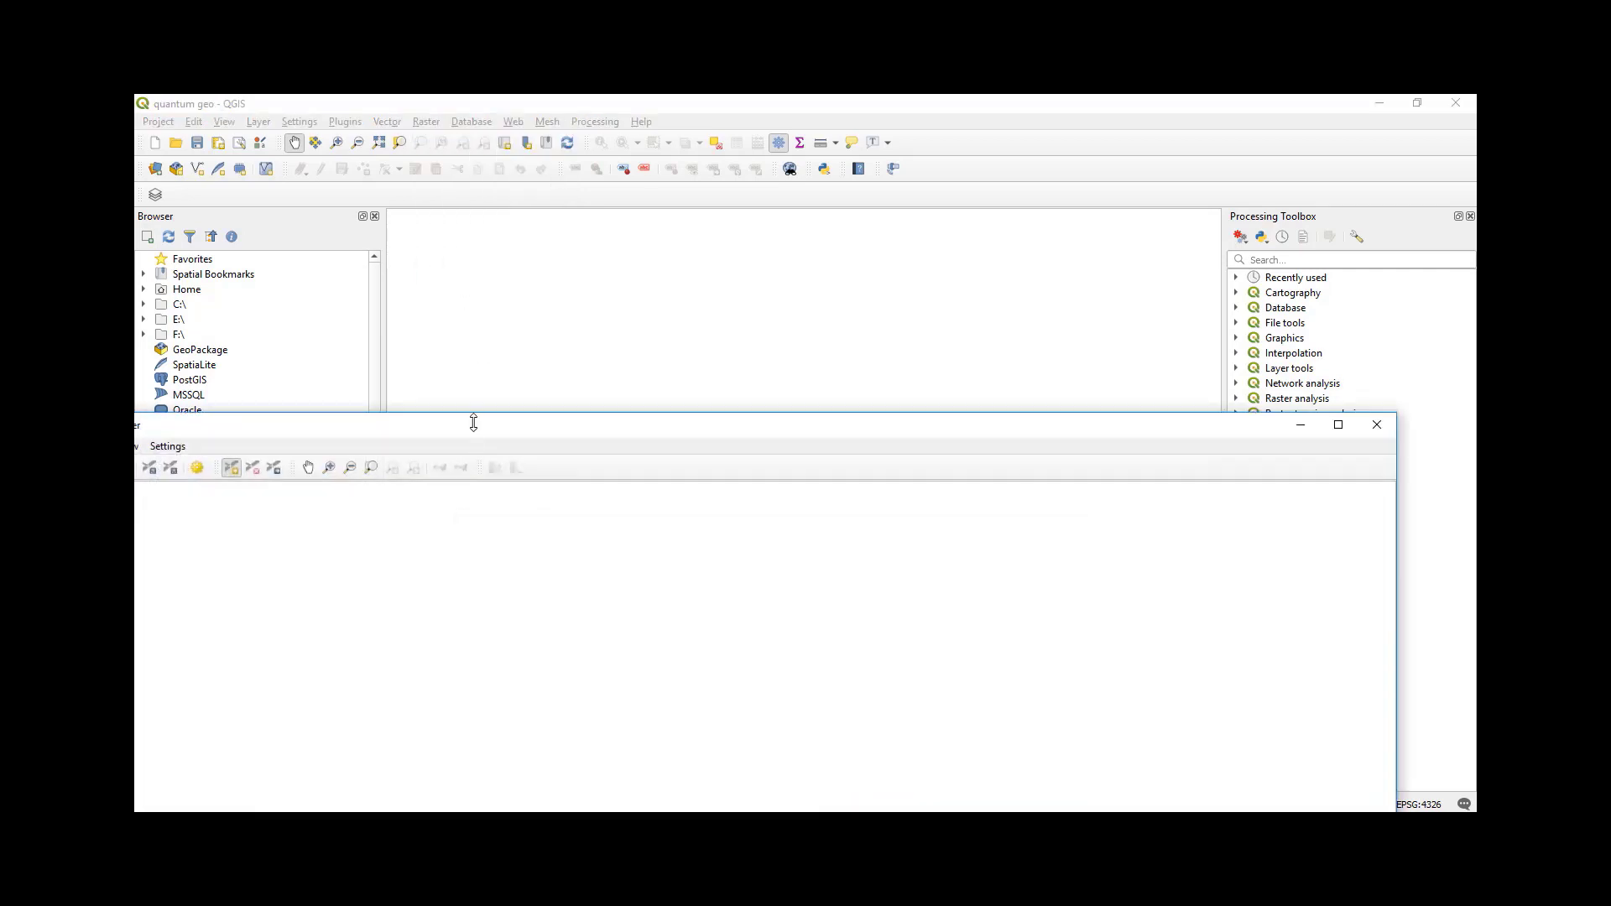
{"action": "left_click_drag", "start_coordinate": [469, 430], "coordinate": [539, 98]}
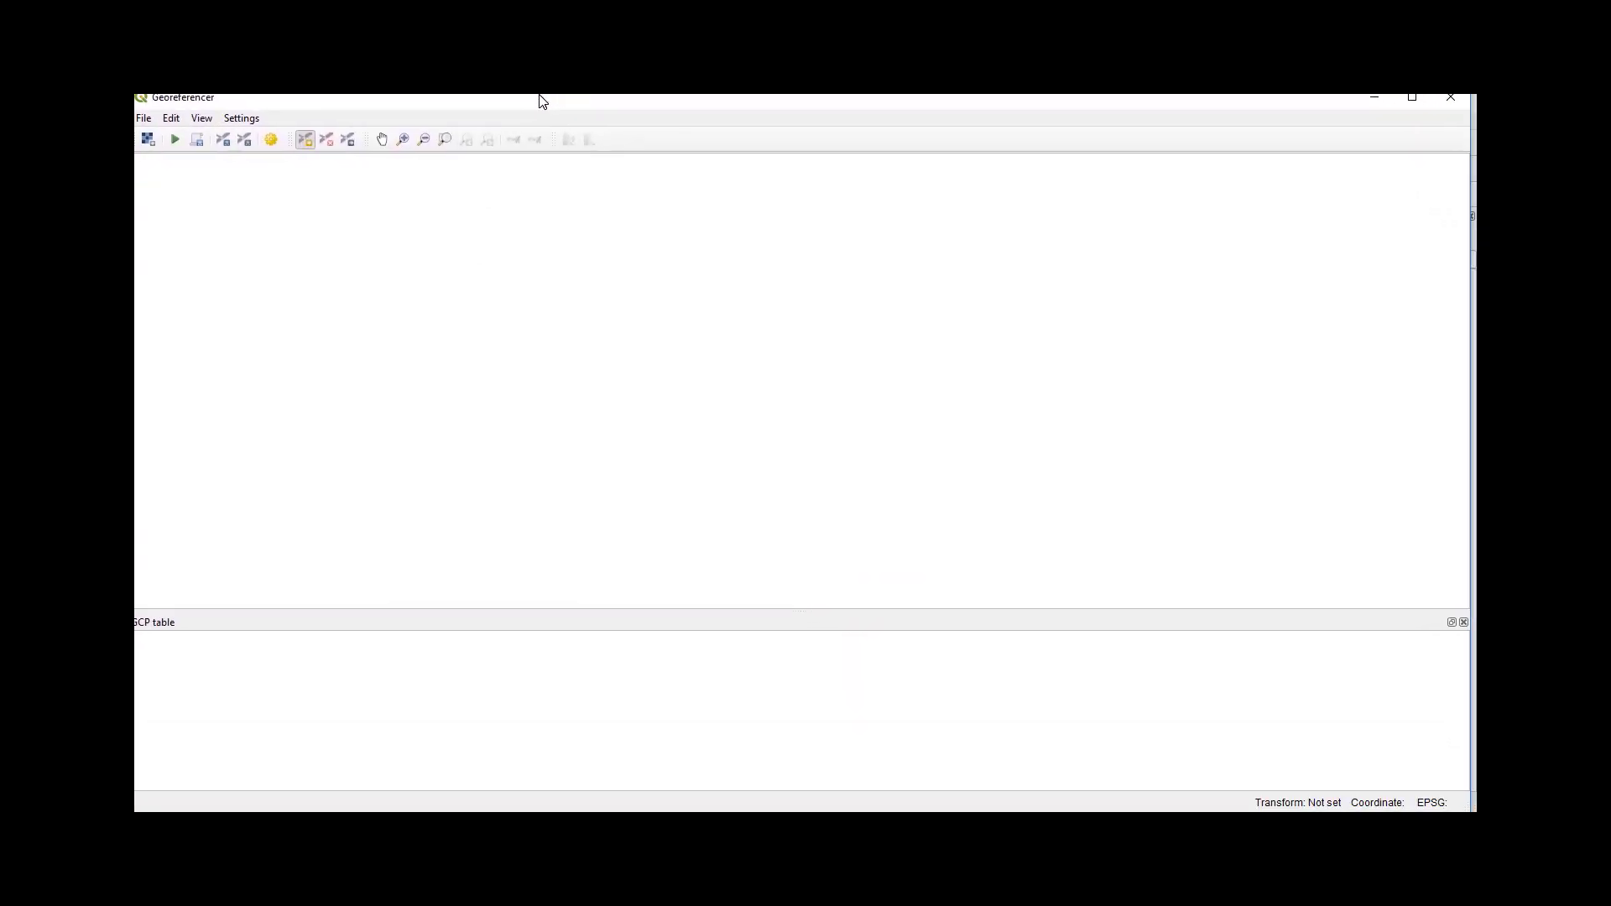
{"action": "left_click", "coordinate": [154, 145]}
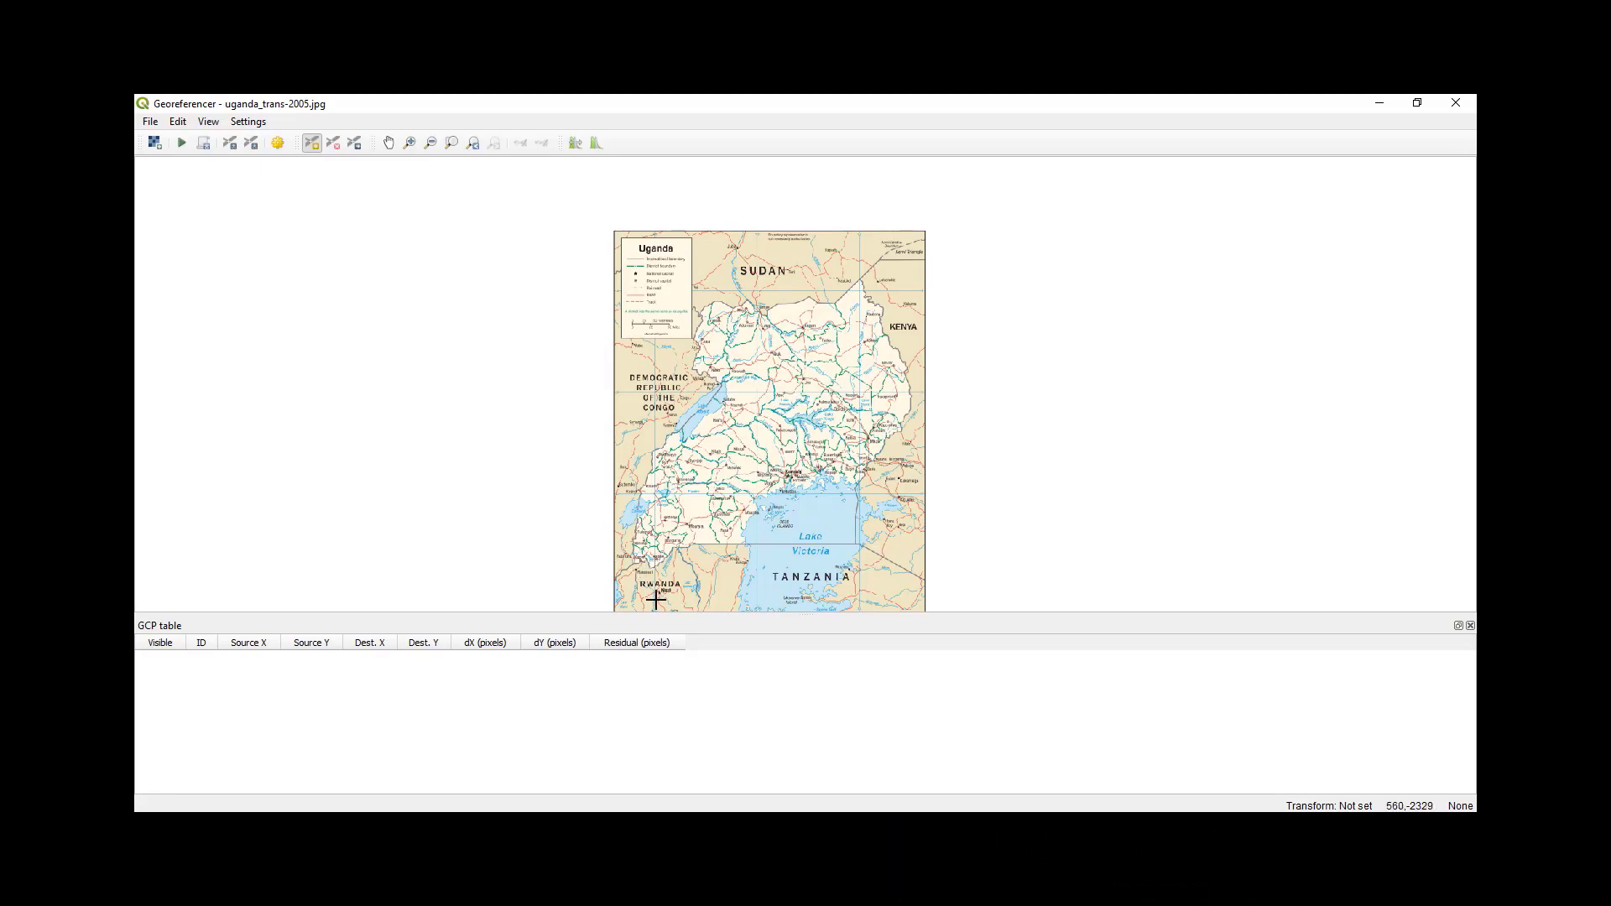
Zoom to the grid crossing by Lake George and add a control point at X 30, Y 0
{"action": "scroll", "coordinate": [653, 594], "scroll_direction": "up", "scroll_amount": 1}
{"action": "scroll", "coordinate": [655, 599], "scroll_direction": "down", "scroll_amount": 1}
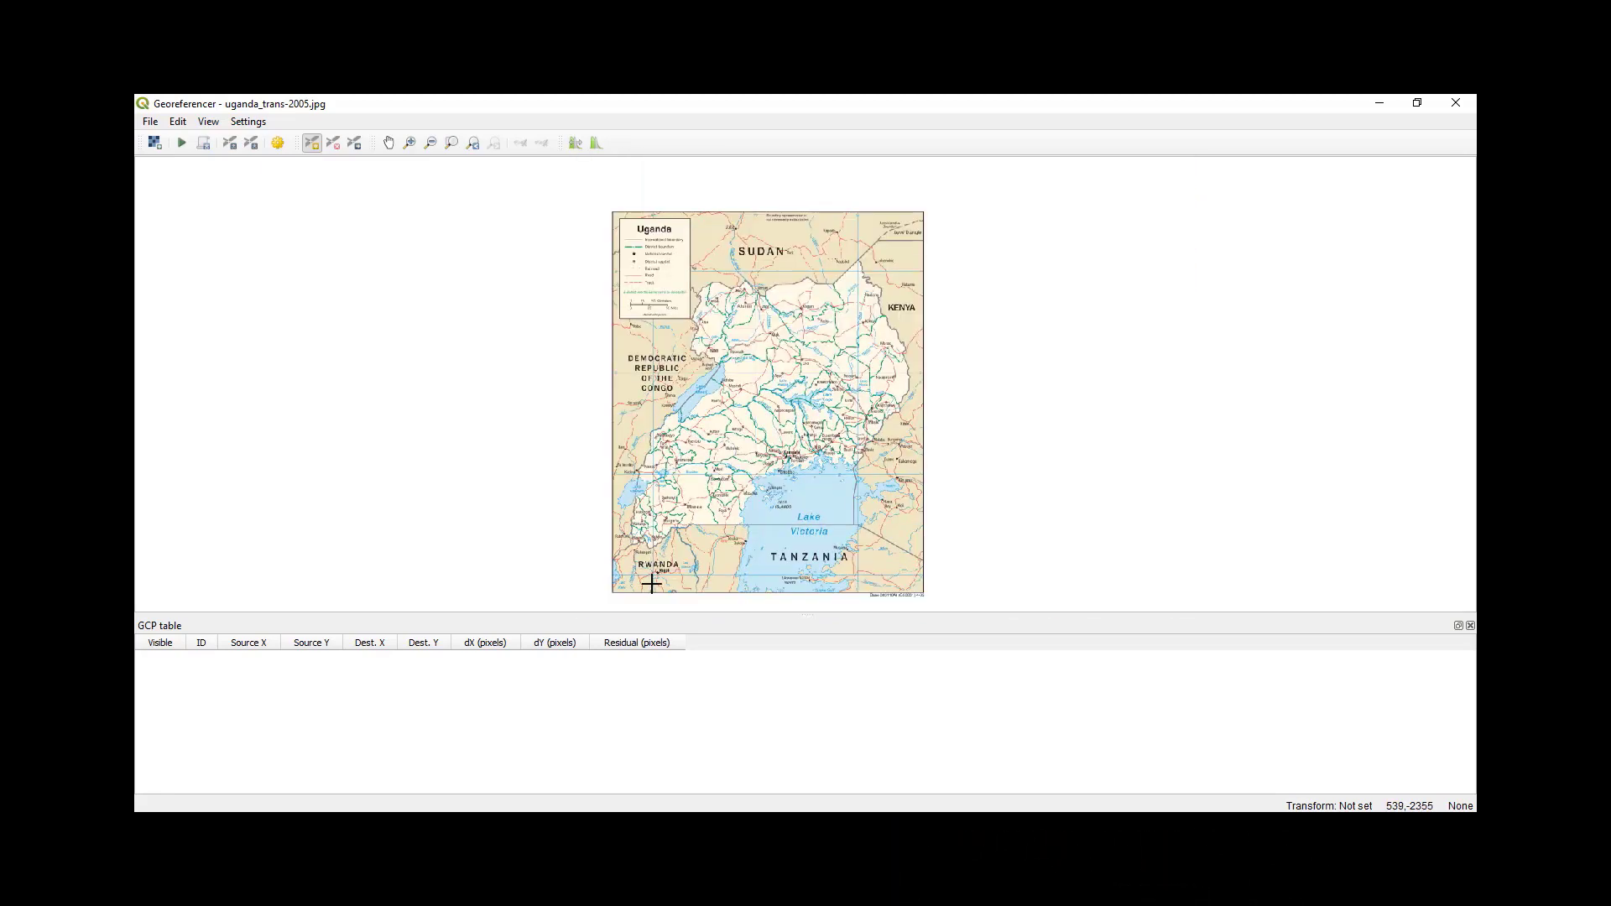
{"action": "scroll", "coordinate": [654, 584], "scroll_direction": "up", "scroll_amount": 1}
{"action": "scroll", "coordinate": [654, 584], "scroll_direction": "down", "scroll_amount": 1}
{"action": "scroll", "coordinate": [651, 493], "scroll_direction": "up", "scroll_amount": 1}
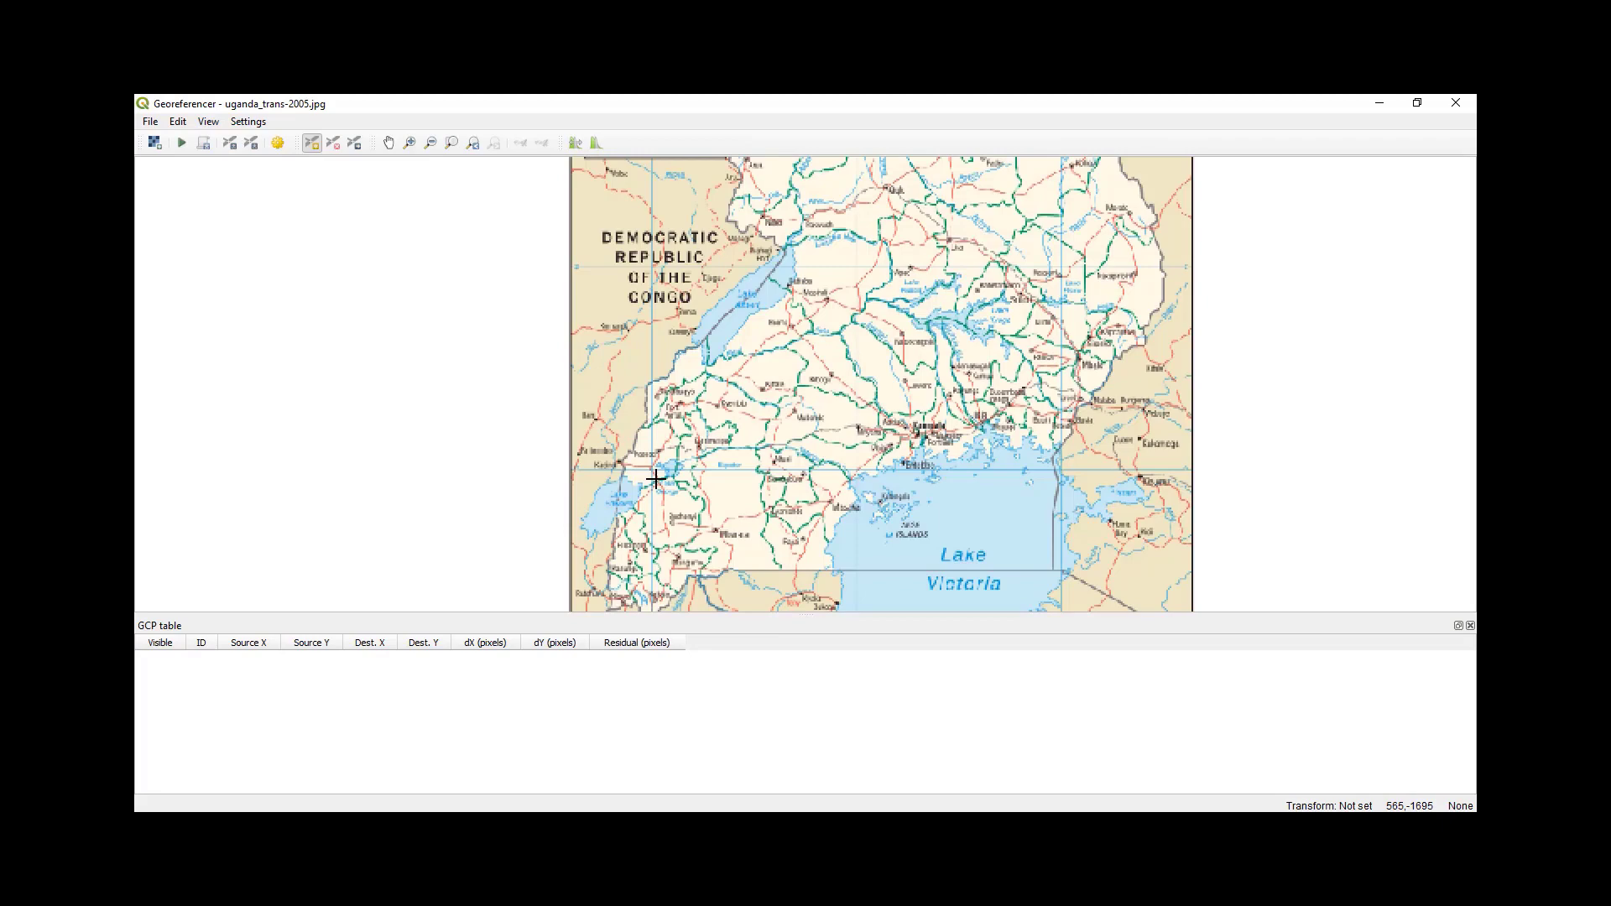
{"action": "scroll", "coordinate": [612, 342], "scroll_direction": "up", "scroll_amount": 5}
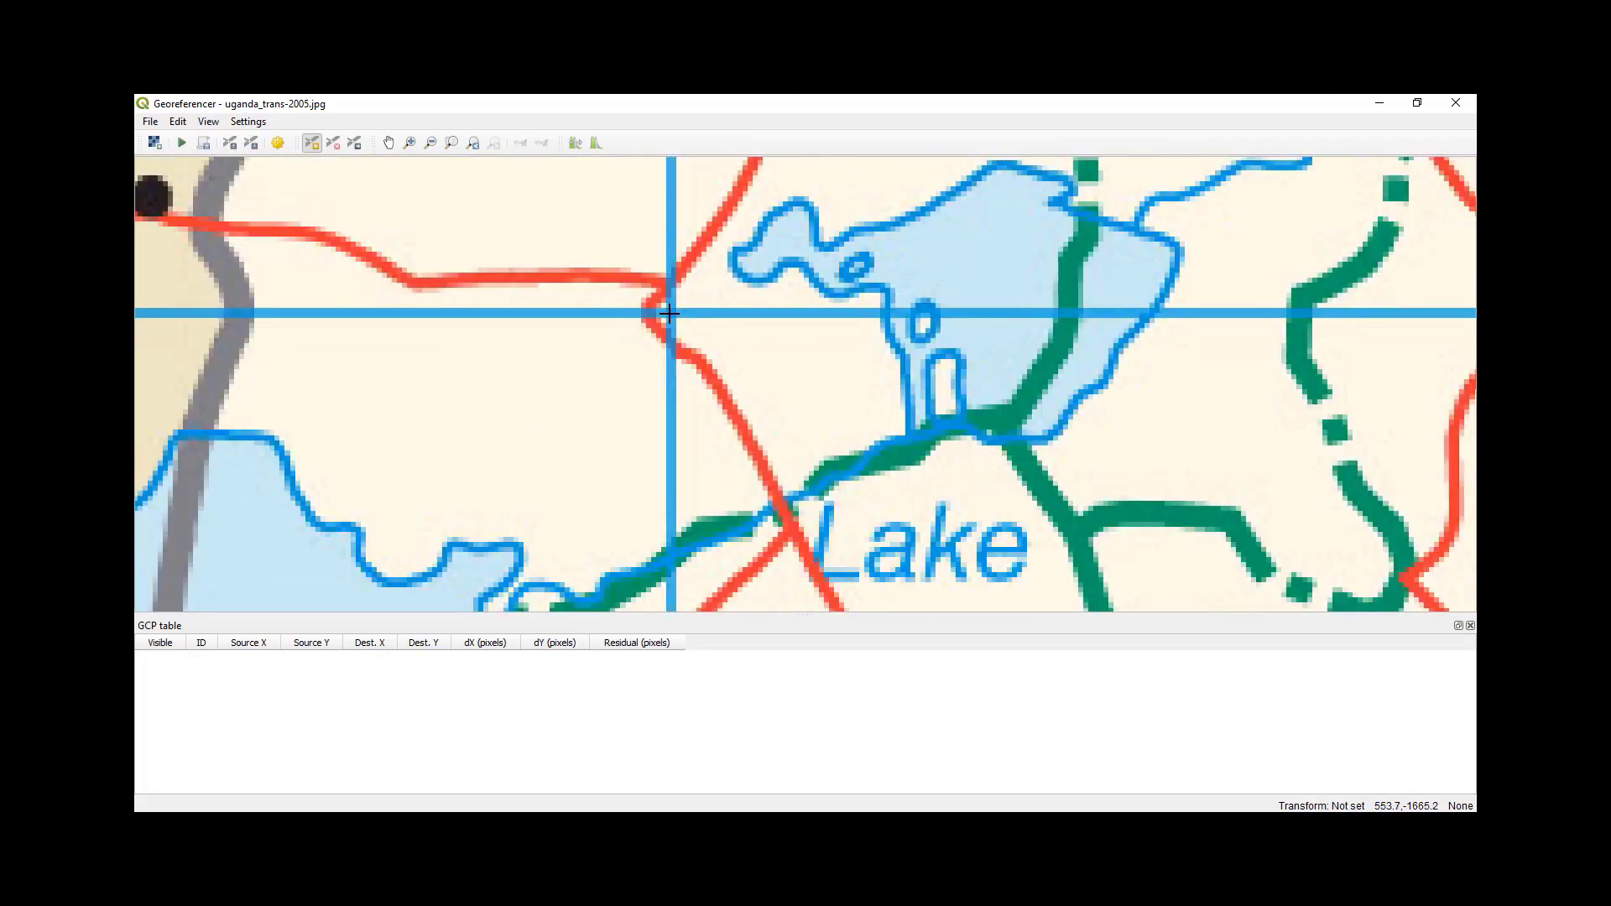
{"action": "left_click", "coordinate": [669, 313]}
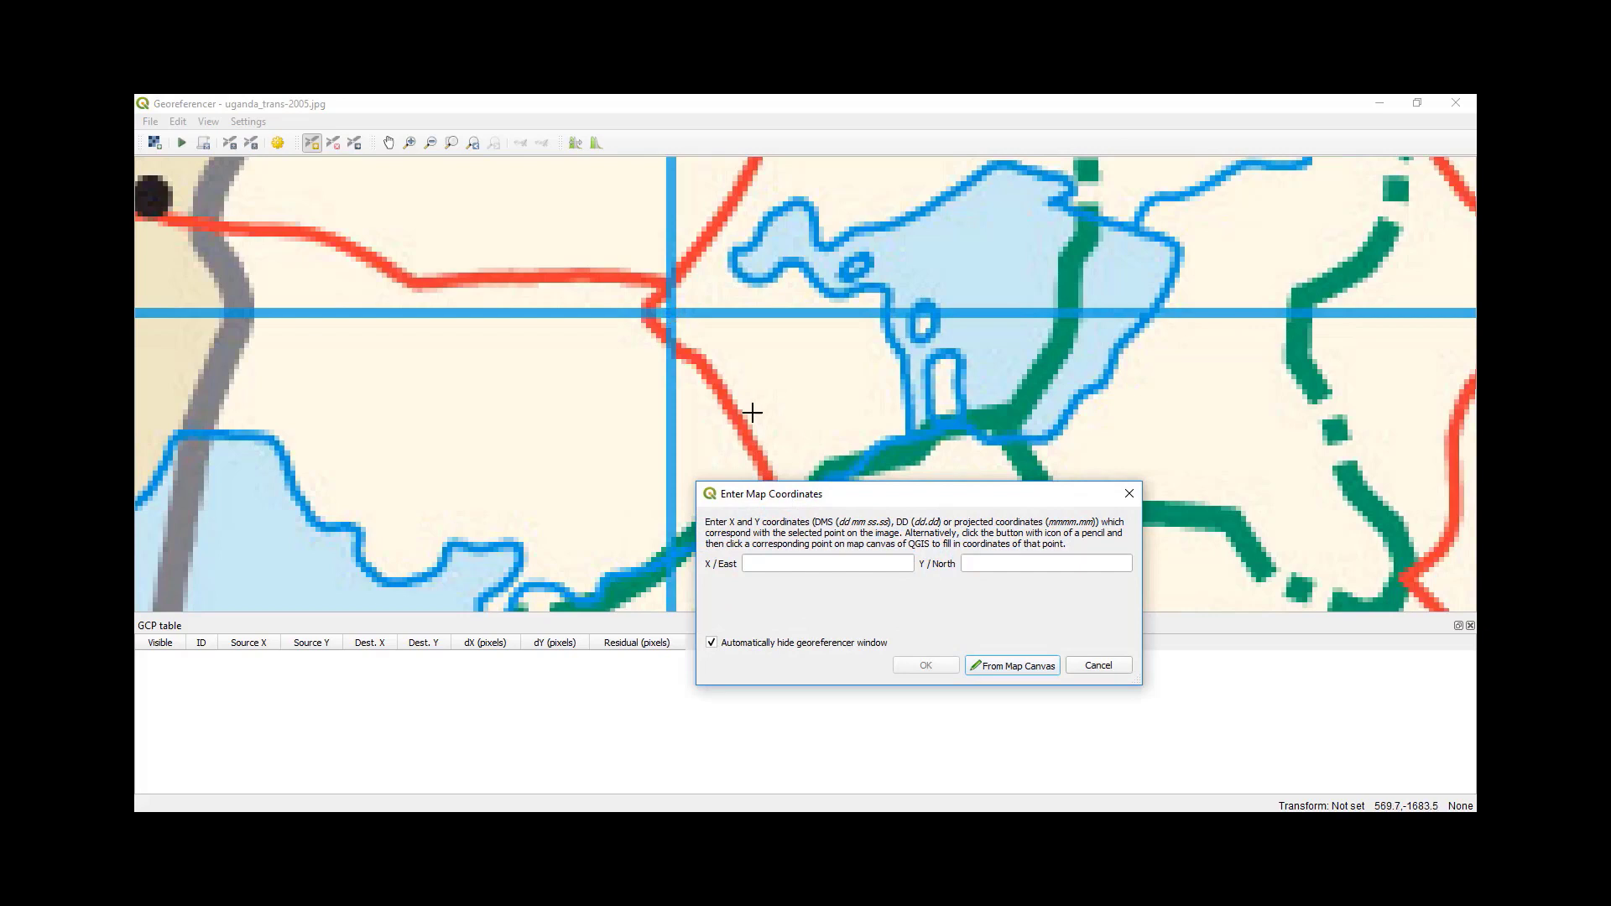
{"action": "left_click", "coordinate": [782, 566]}
{"action": "left_click", "coordinate": [1057, 561]}
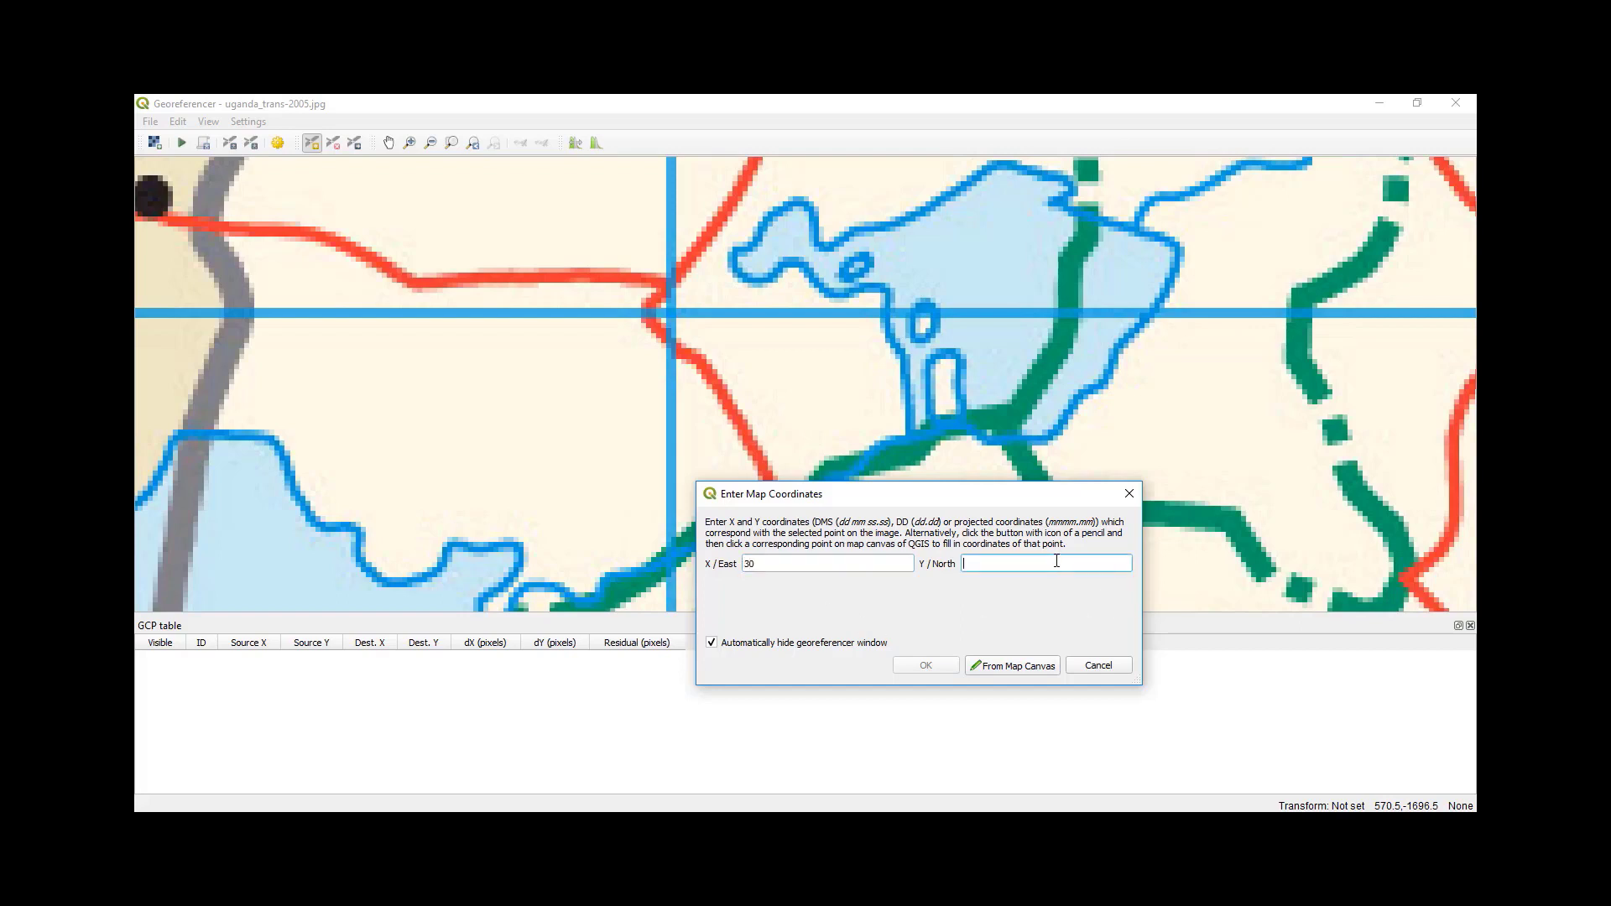
{"action": "type", "text": "0"}
{"action": "left_click", "coordinate": [924, 665]}
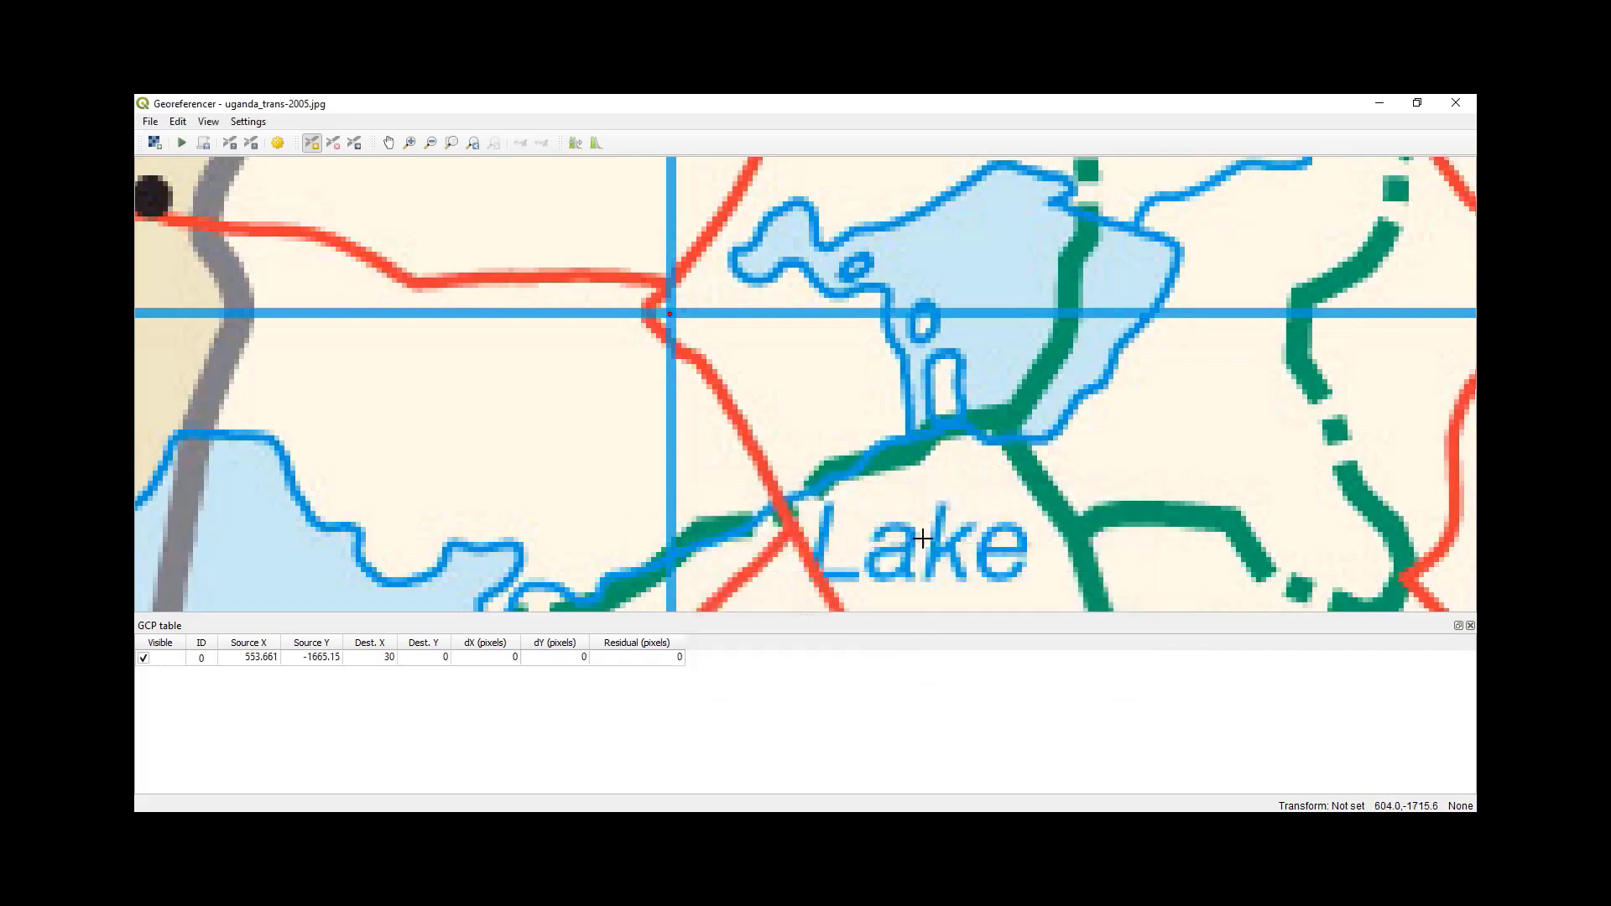
Zoom out and pan east to the equator grid crossing near Lake Victoria's northeast shore
{"action": "scroll", "coordinate": [929, 532], "scroll_direction": "down", "scroll_amount": 2}
{"action": "scroll", "coordinate": [923, 525], "scroll_direction": "down", "scroll_amount": 1}
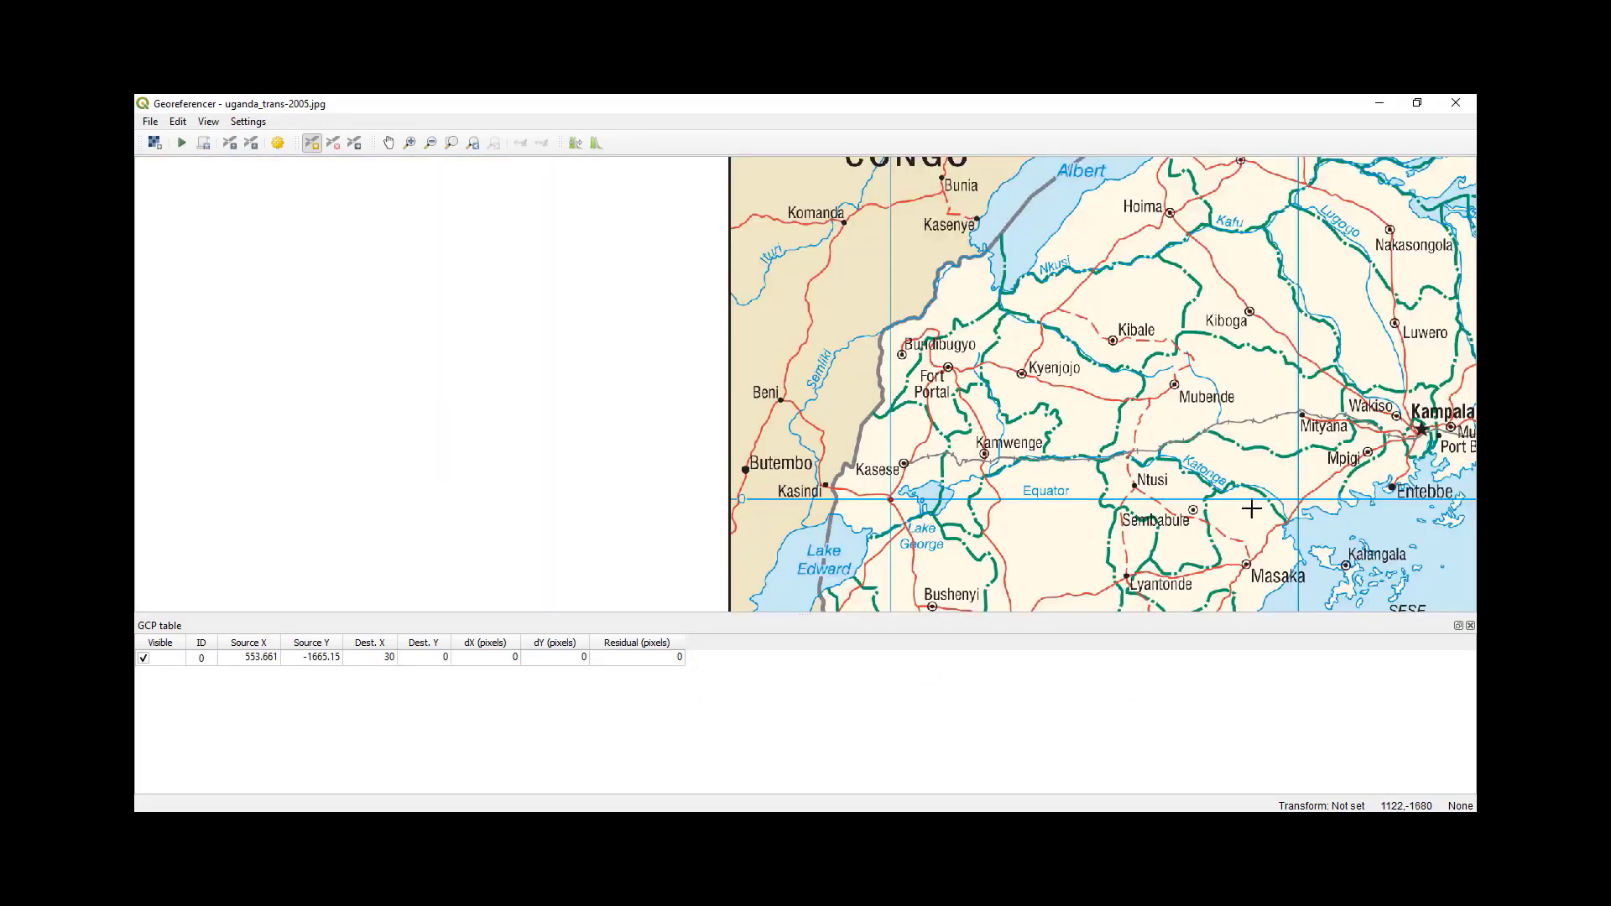
{"action": "scroll", "coordinate": [1257, 504], "scroll_direction": "down", "scroll_amount": 1}
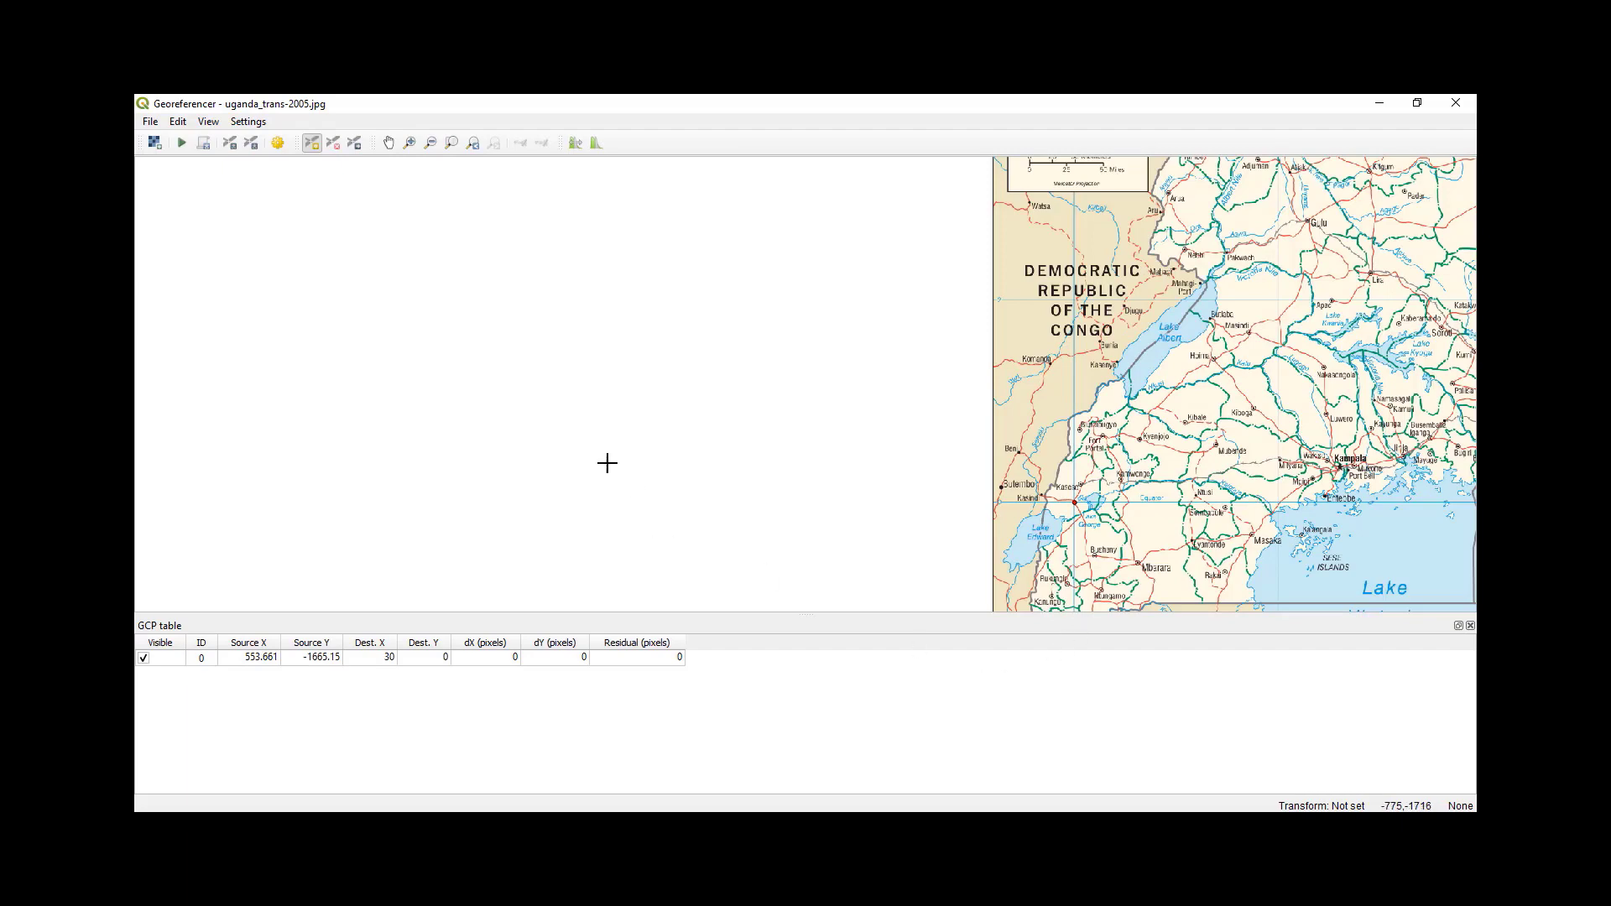
{"action": "left_click", "coordinate": [389, 142]}
{"action": "left_click_drag", "start_coordinate": [734, 383], "coordinate": [487, 390]}
{"action": "left_click_drag", "start_coordinate": [821, 489], "coordinate": [681, 463]}
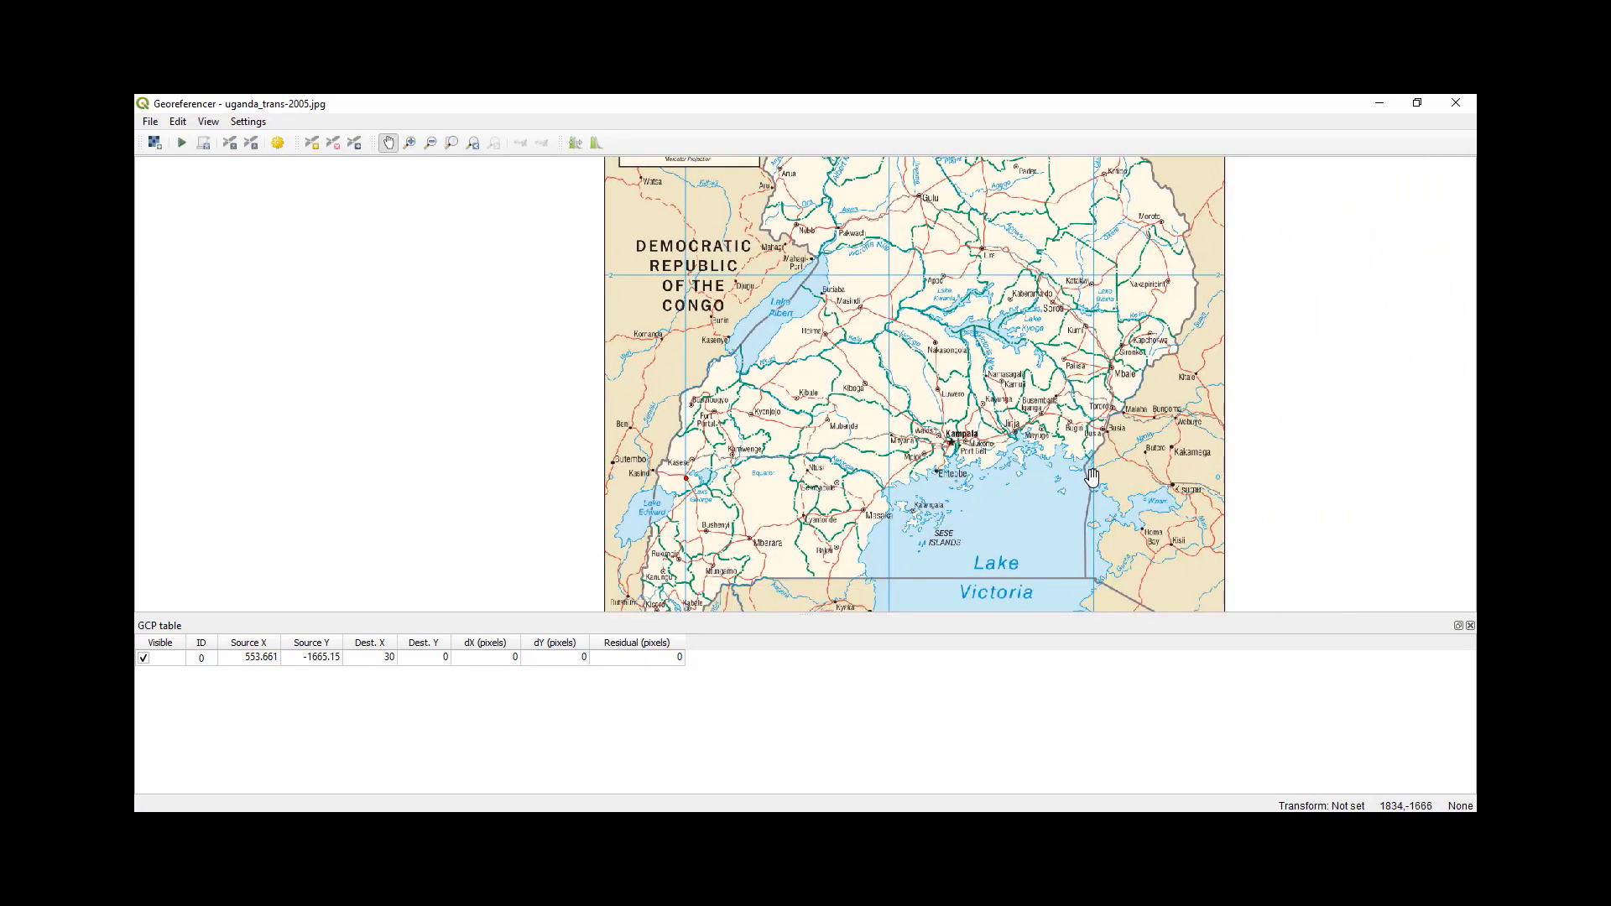
{"action": "scroll", "coordinate": [1094, 478], "scroll_direction": "up", "scroll_amount": 1}
{"action": "key", "text": "ctrl+a"}
{"action": "scroll", "coordinate": [1100, 488], "scroll_direction": "up", "scroll_amount": 3}
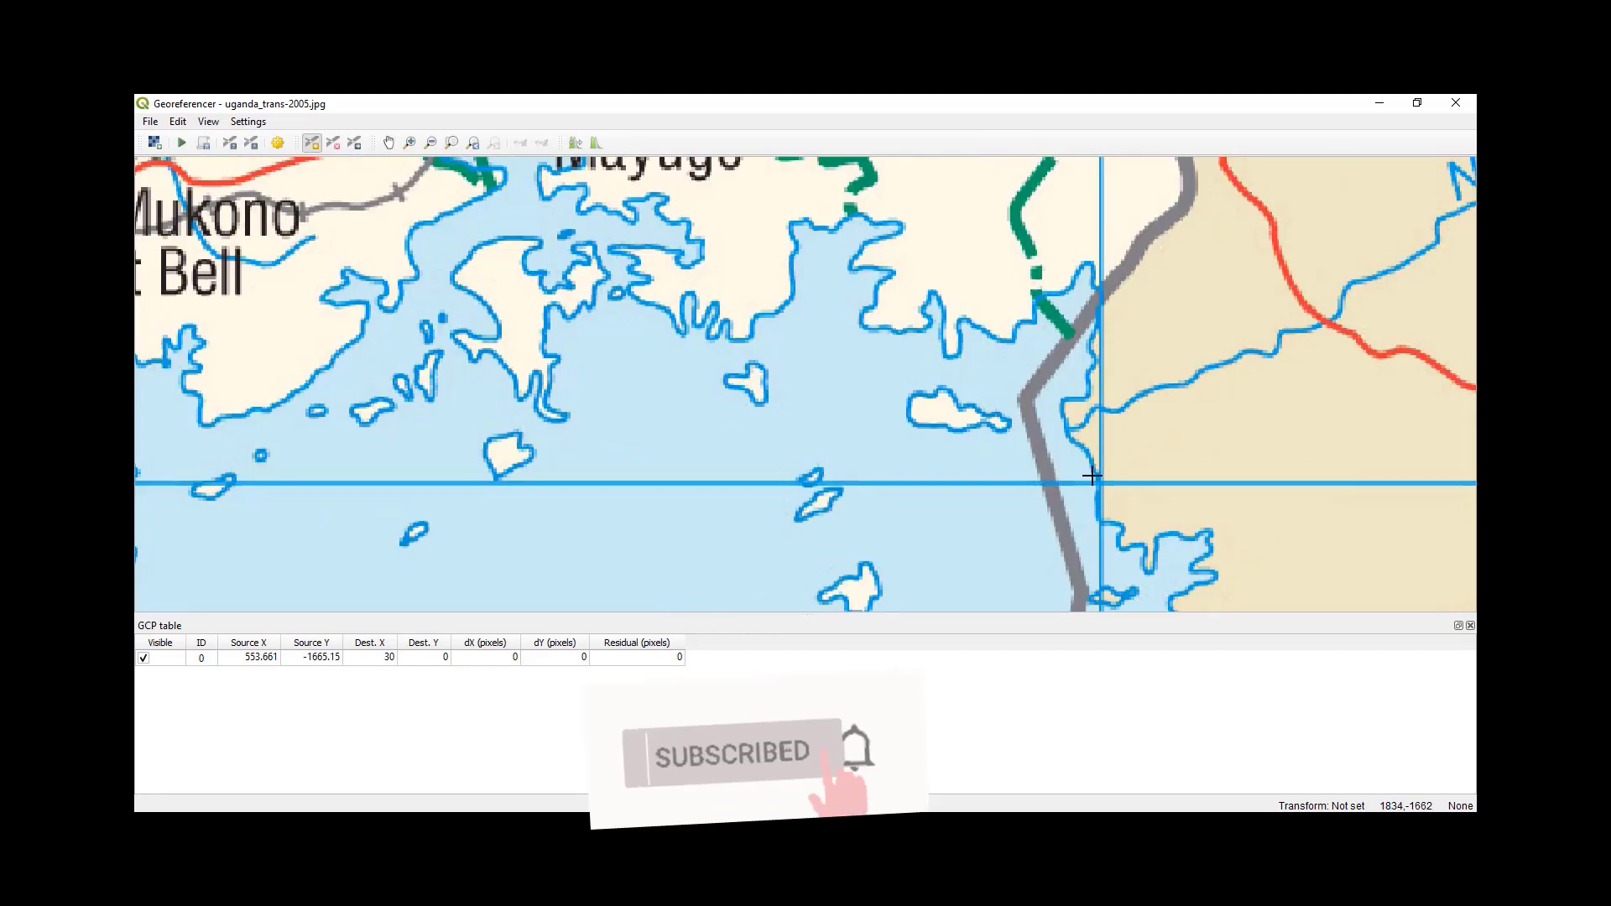
Place the second control point on the equator crossing with X 34, Y 0
{"action": "left_click", "coordinate": [1100, 489]}
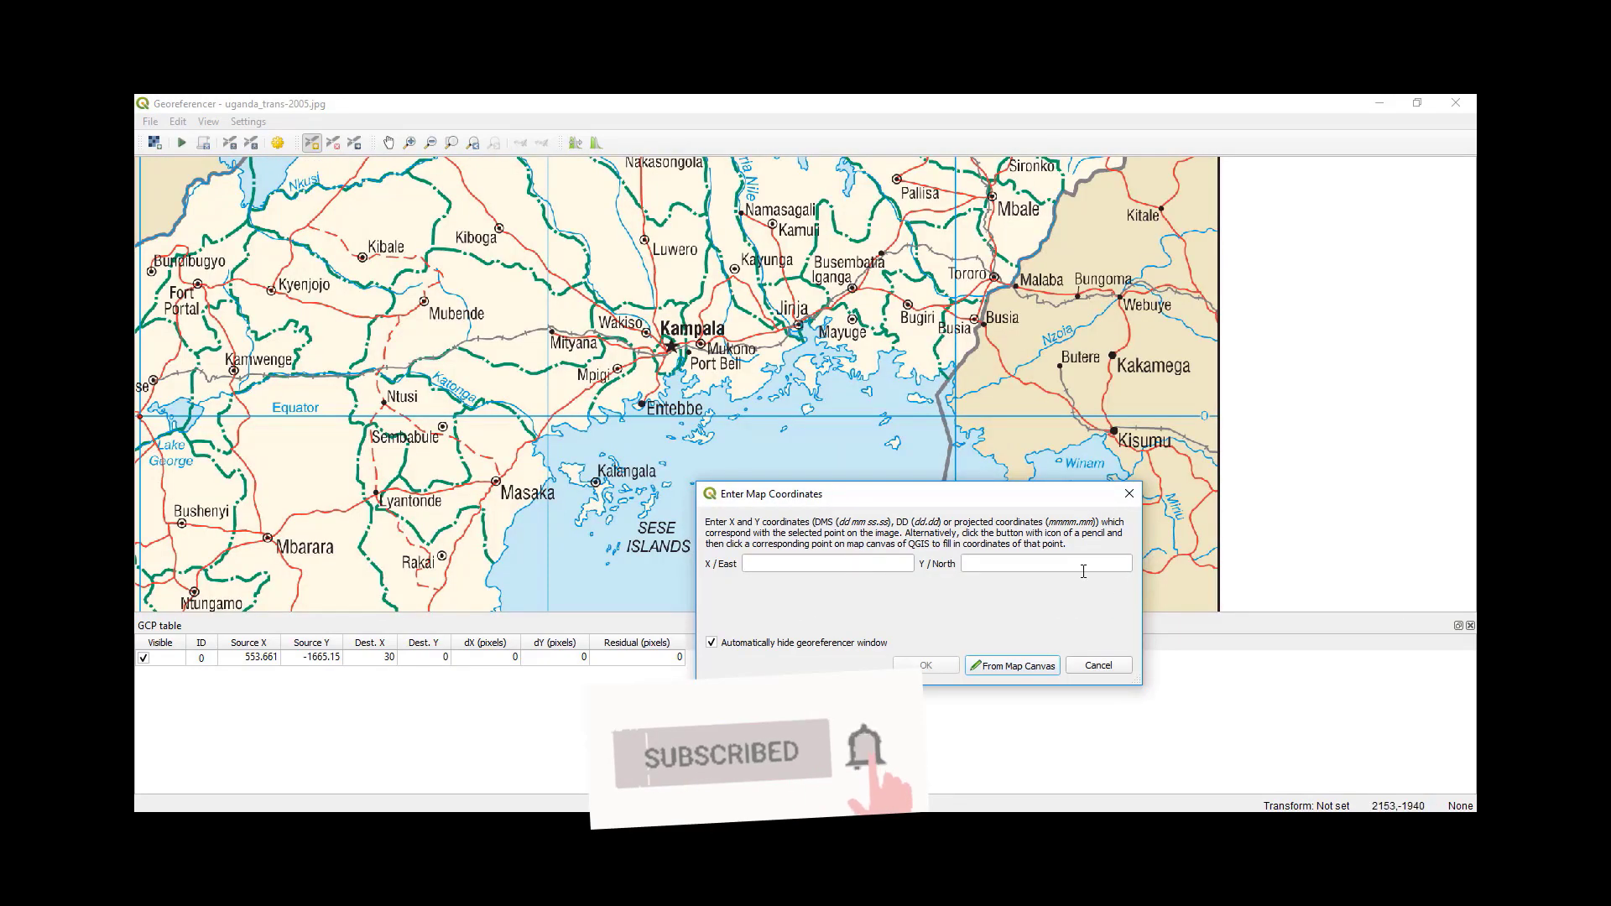
{"action": "left_click", "coordinate": [1082, 564]}
{"action": "type", "text": "0"}
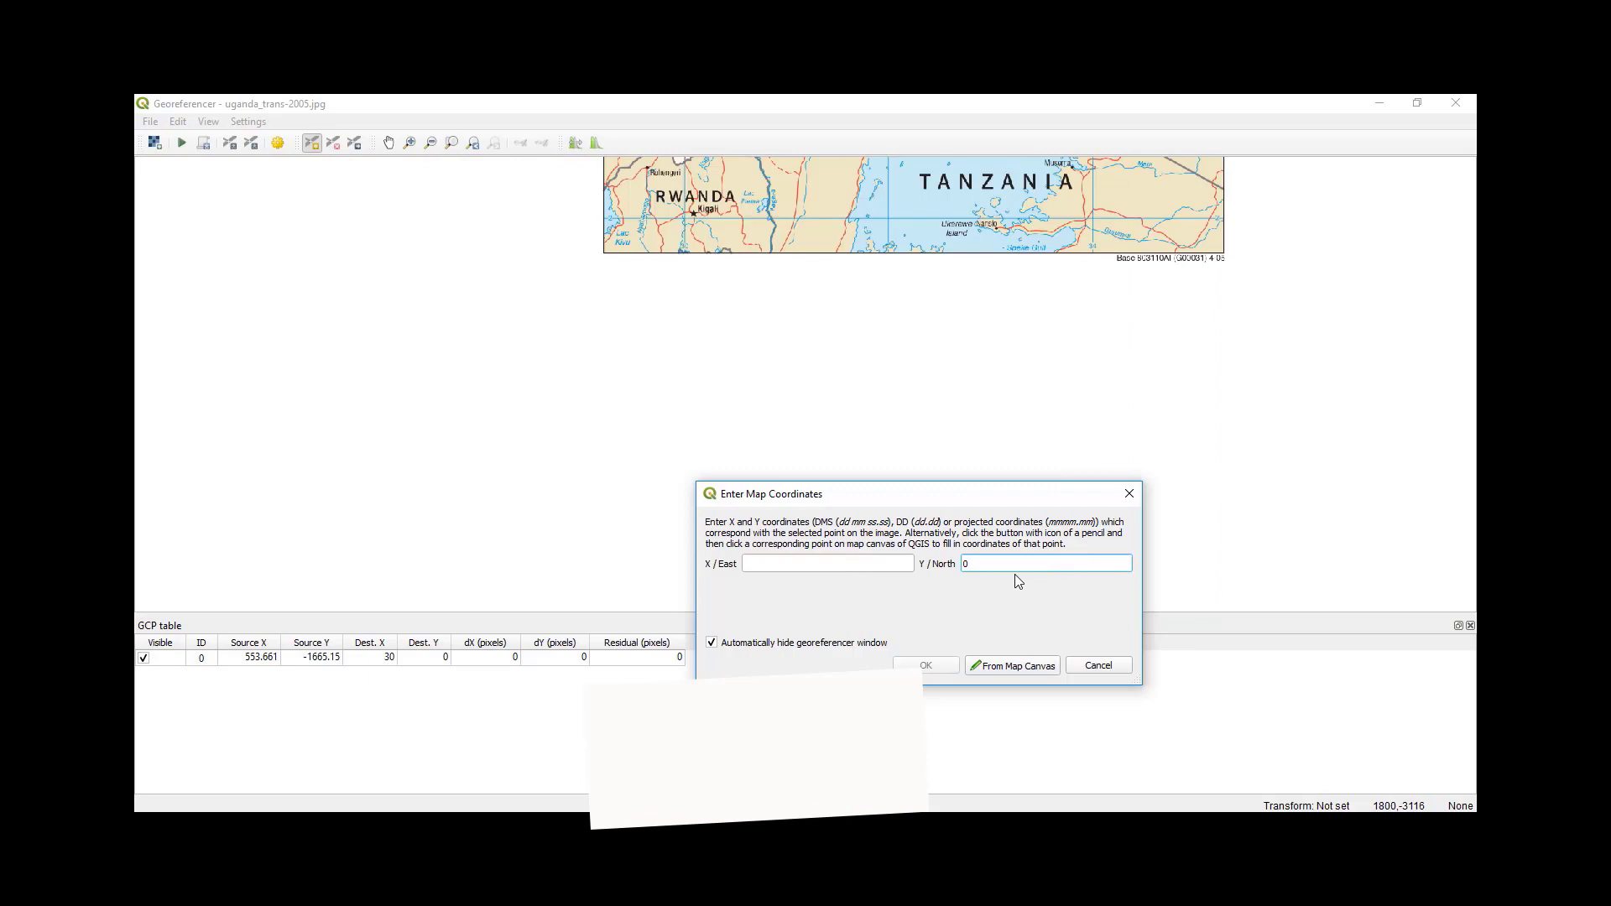
{"action": "left_click", "coordinate": [829, 559]}
{"action": "type", "text": "34"}
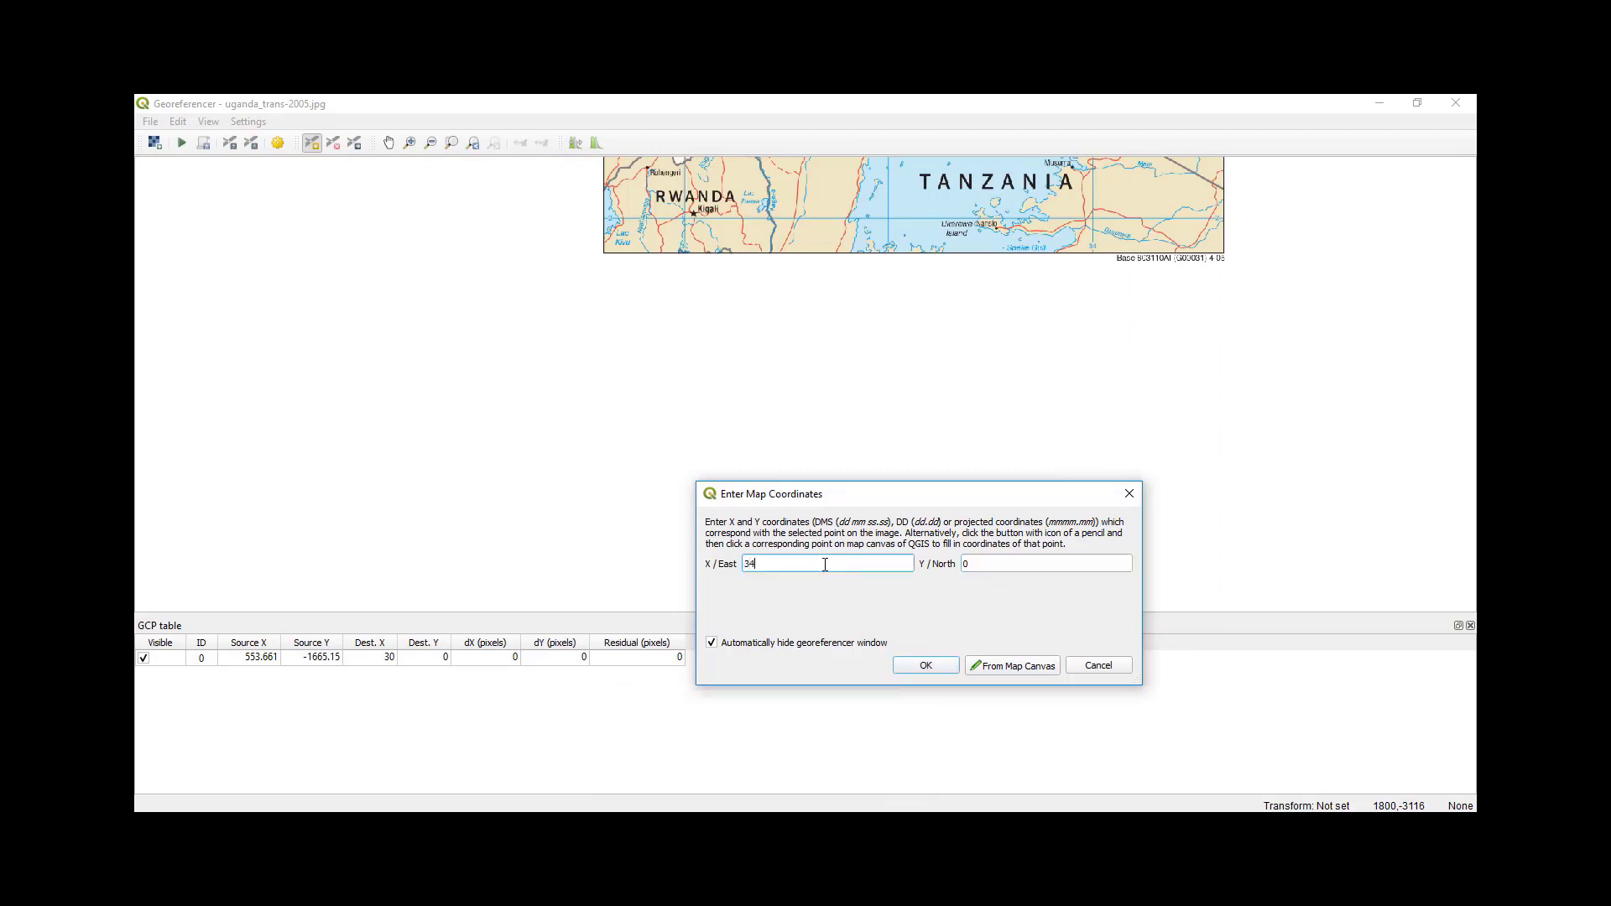
{"action": "left_click", "coordinate": [919, 666]}
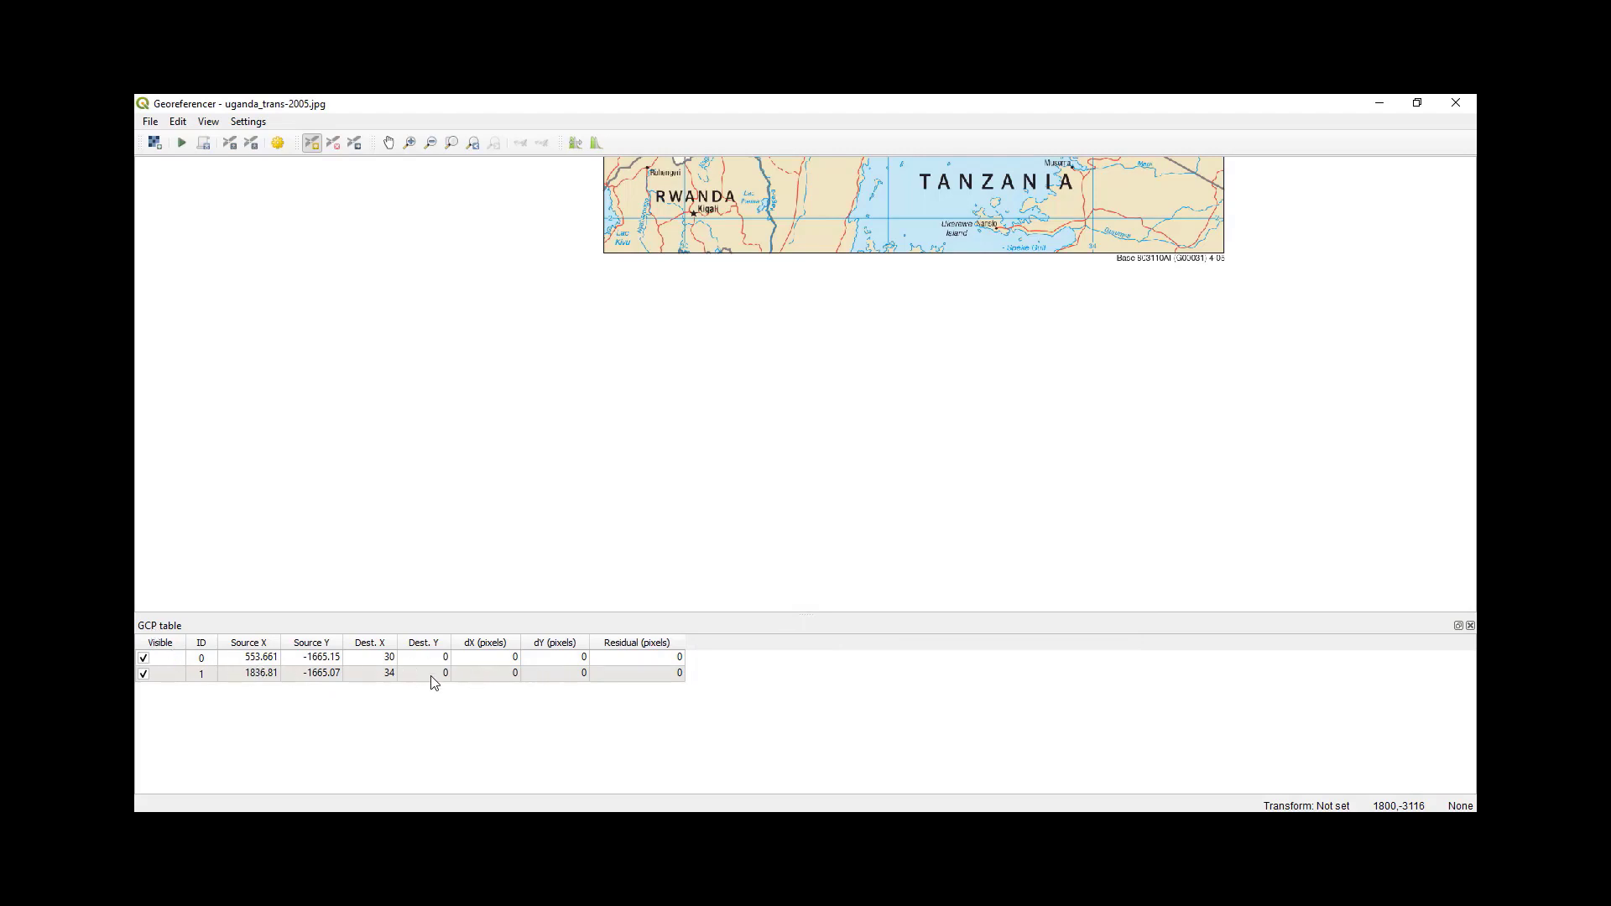
Zoom out to the whole map, then zoom in on the grid crossing near Katakwi
{"action": "scroll", "coordinate": [949, 456], "scroll_direction": "down", "scroll_amount": 1}
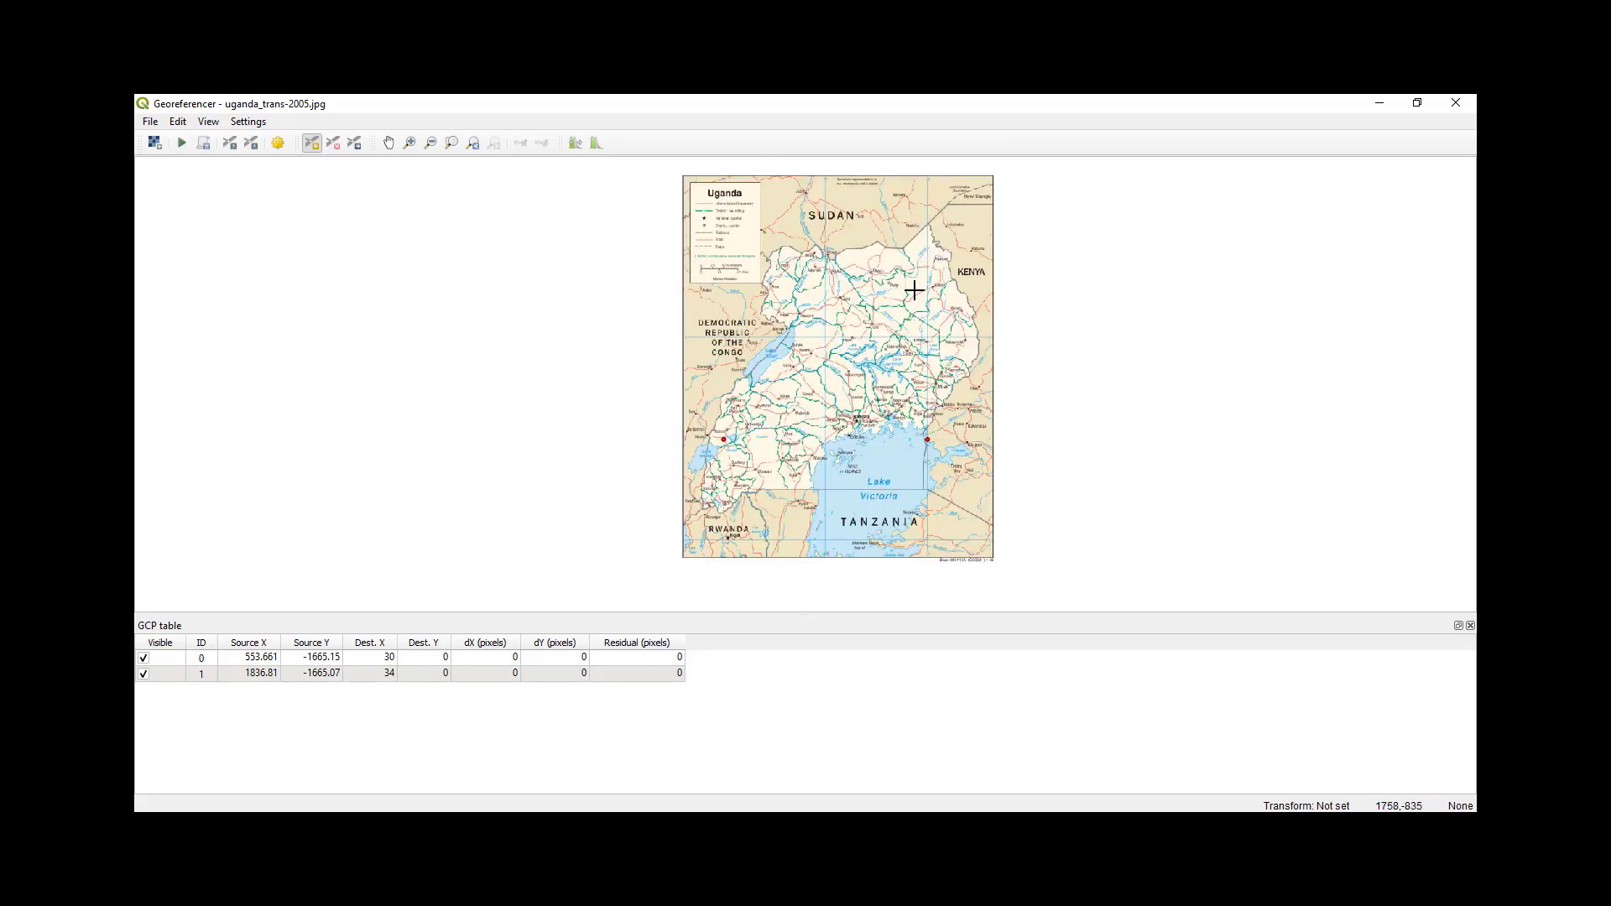
{"action": "scroll", "coordinate": [929, 341], "scroll_direction": "up", "scroll_amount": 1}
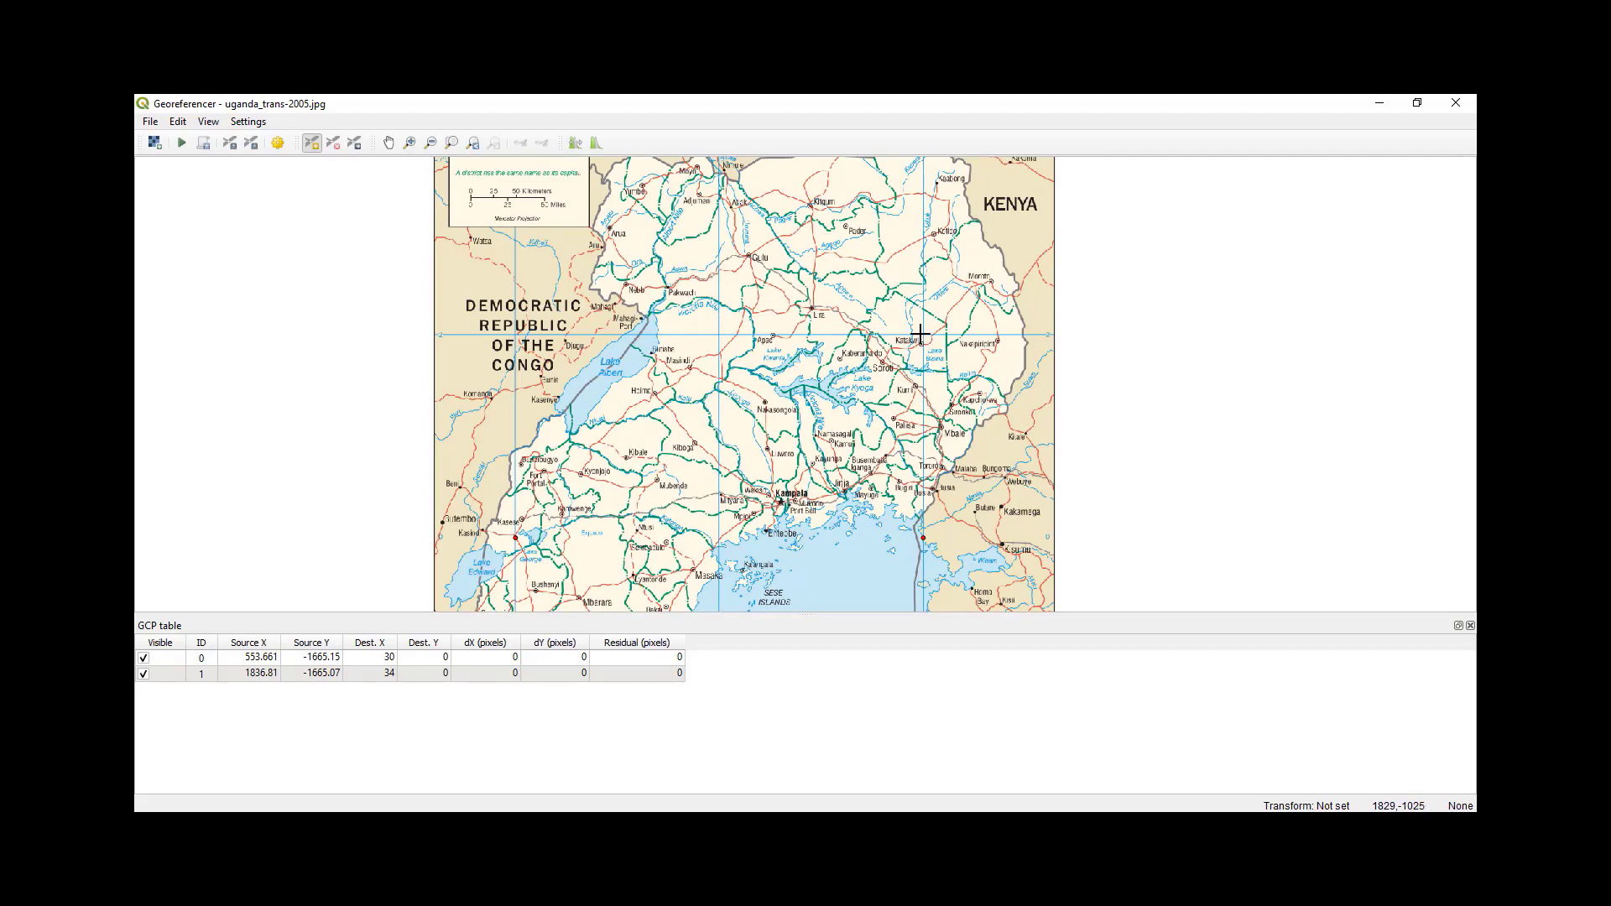
{"action": "scroll", "coordinate": [921, 334], "scroll_direction": "up", "scroll_amount": 6}
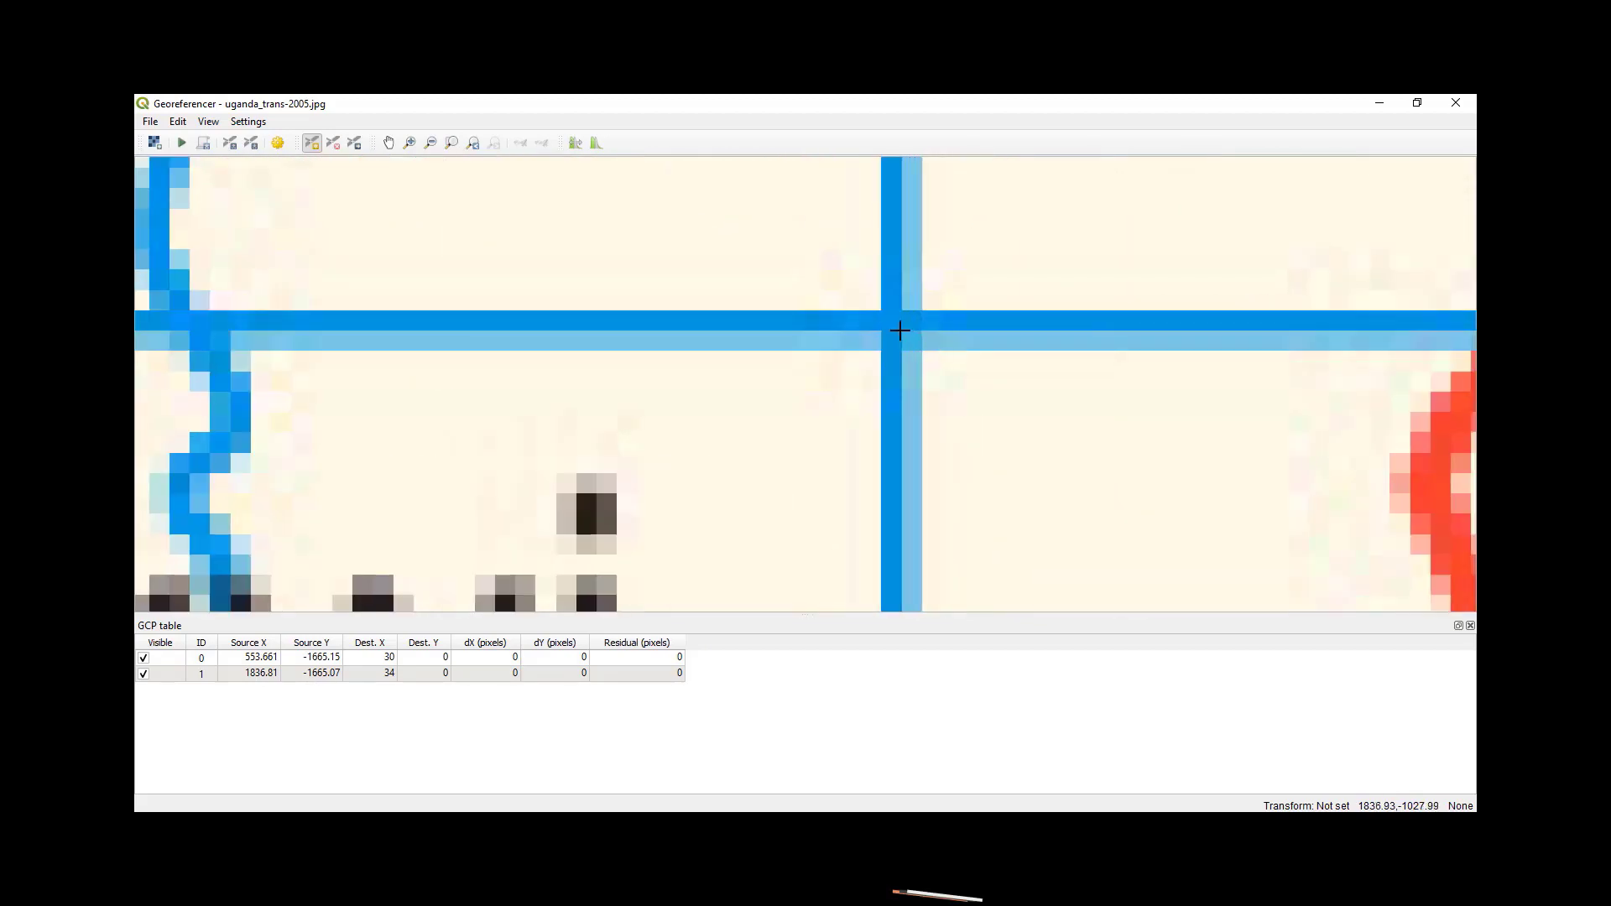
Add the third control point at the Katakwi grid crossing with X 34, Y 2
{"action": "left_click", "coordinate": [900, 331]}
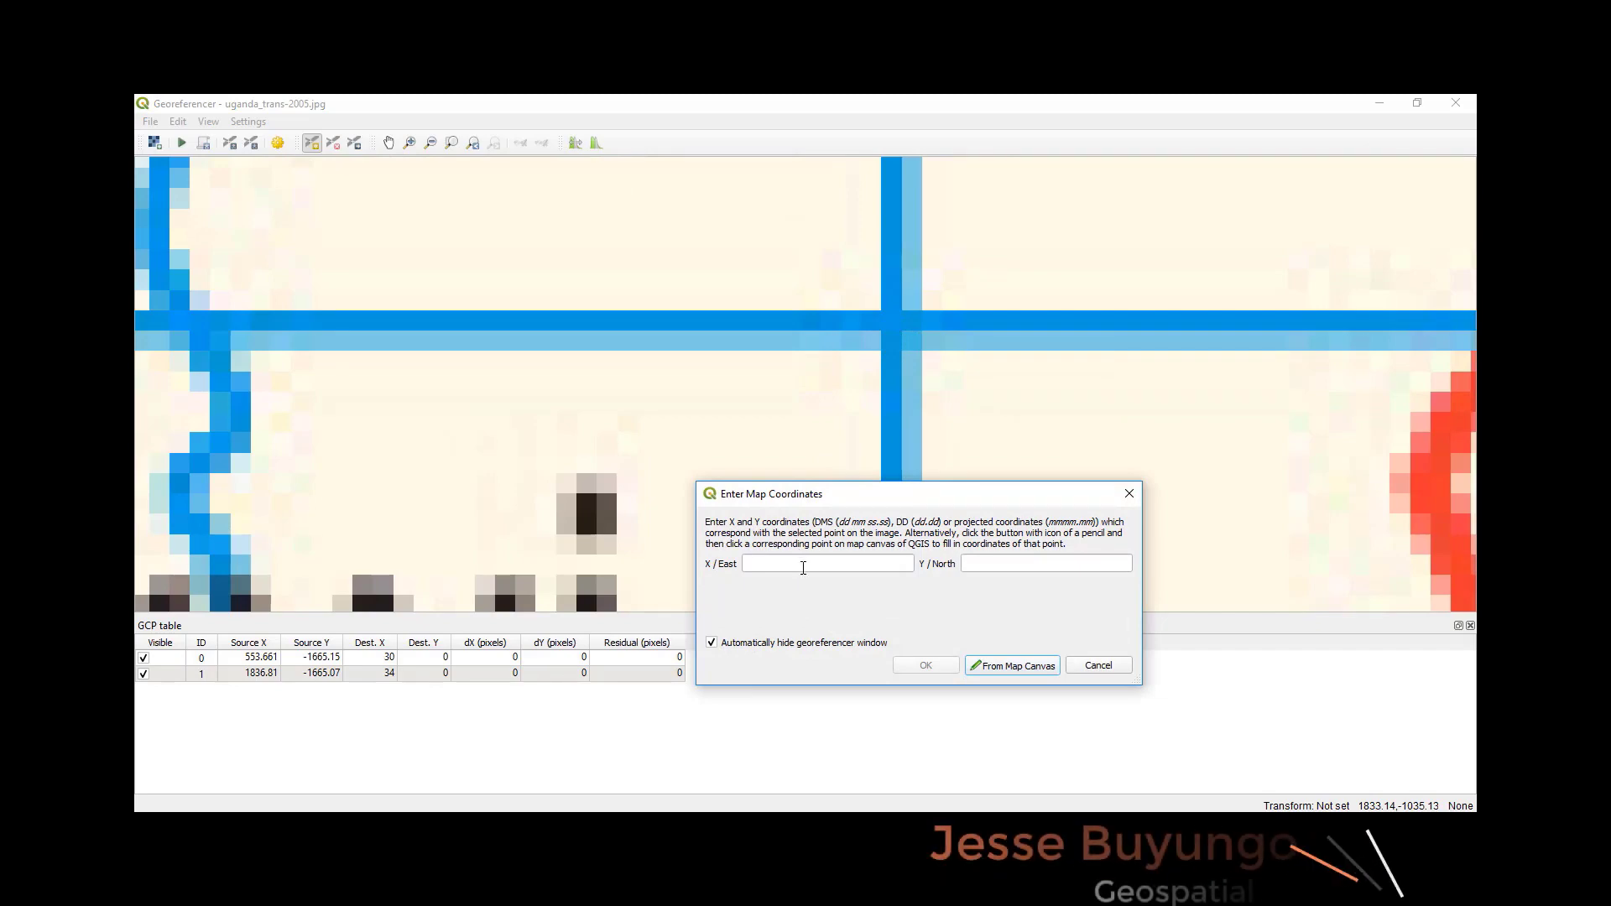
{"action": "type", "text": "34"}
{"action": "left_click", "coordinate": [1003, 561]}
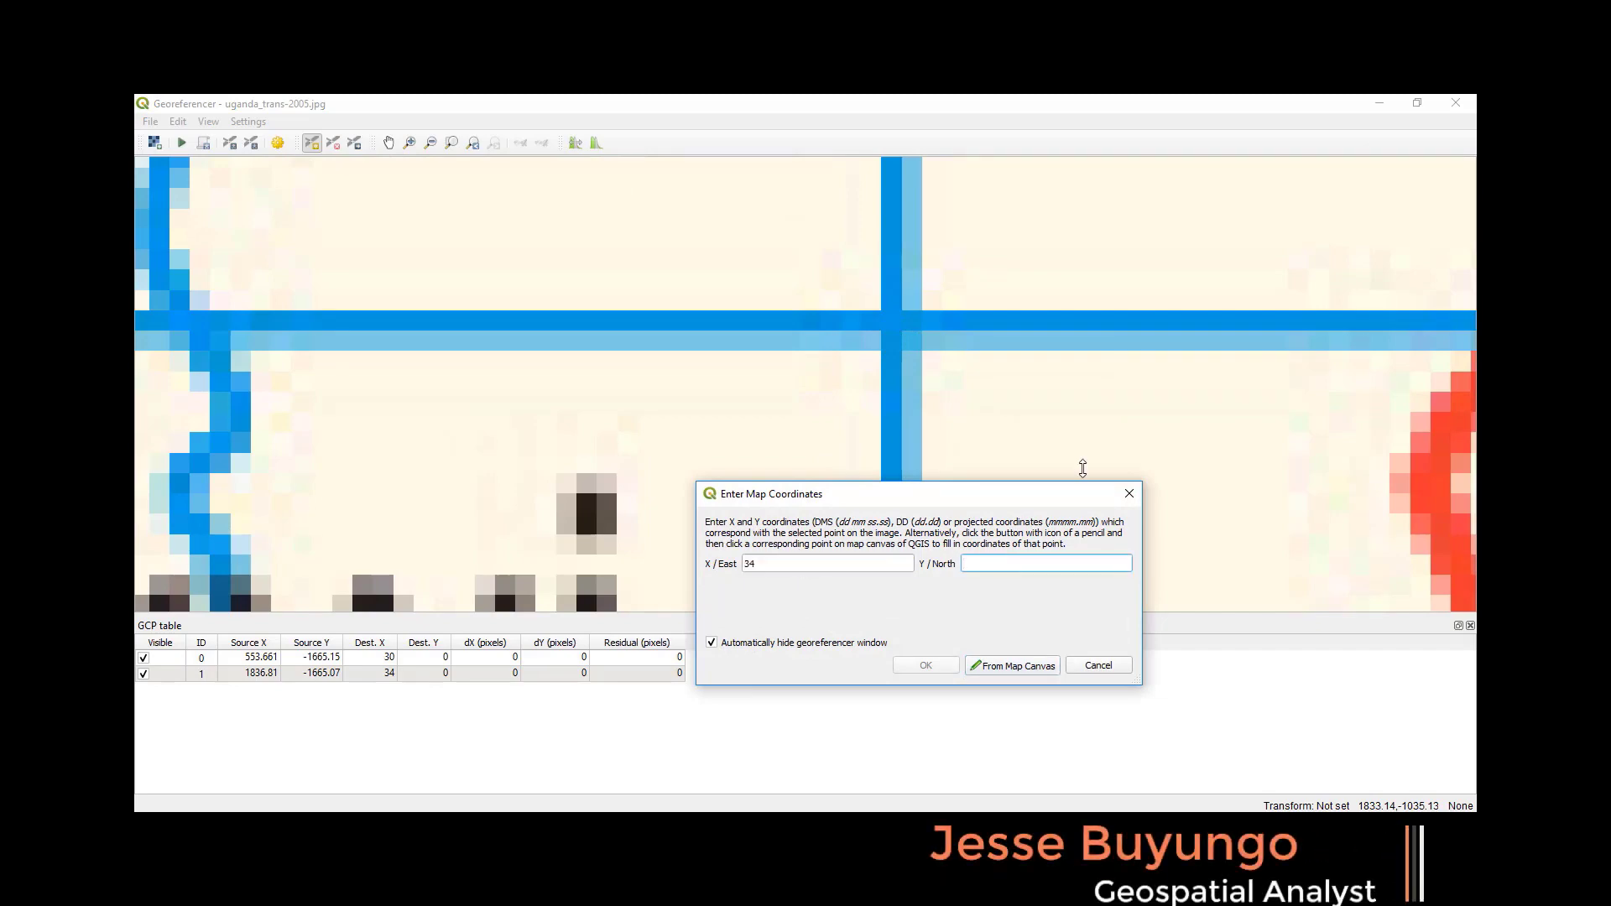
{"action": "scroll", "coordinate": [1108, 400], "scroll_direction": "down", "scroll_amount": 6}
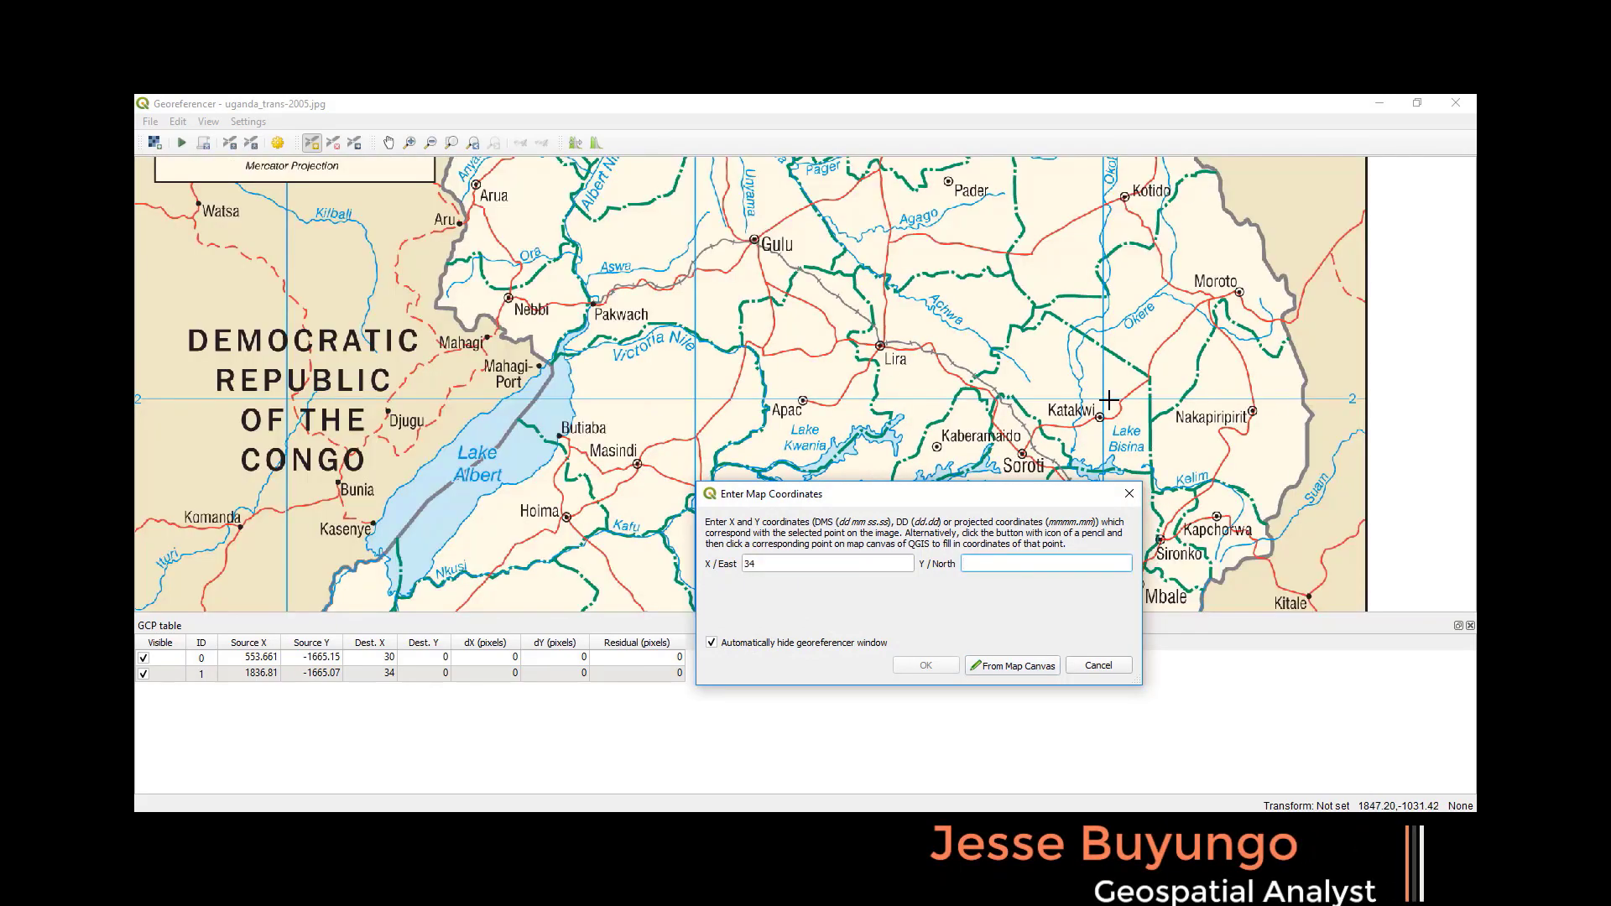
{"action": "type", "text": "2"}
{"action": "left_click", "coordinate": [911, 664]}
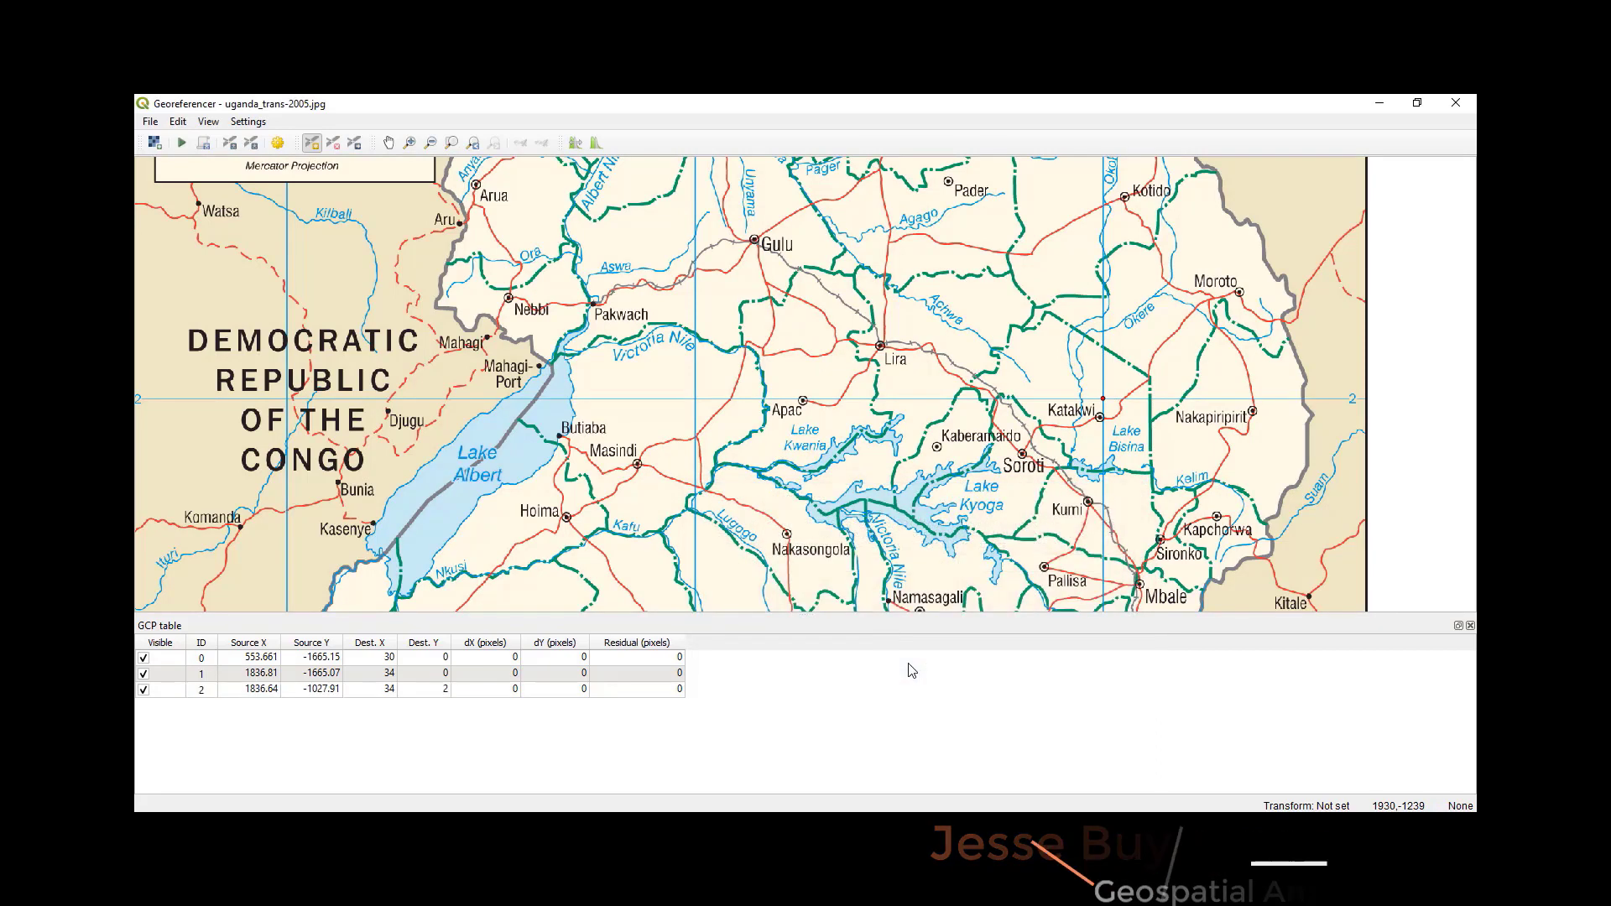
Add the fourth control point at the western grid crossing with X 30, Y 2
{"action": "left_click", "coordinate": [295, 407]}
{"action": "left_click", "coordinate": [1001, 567]}
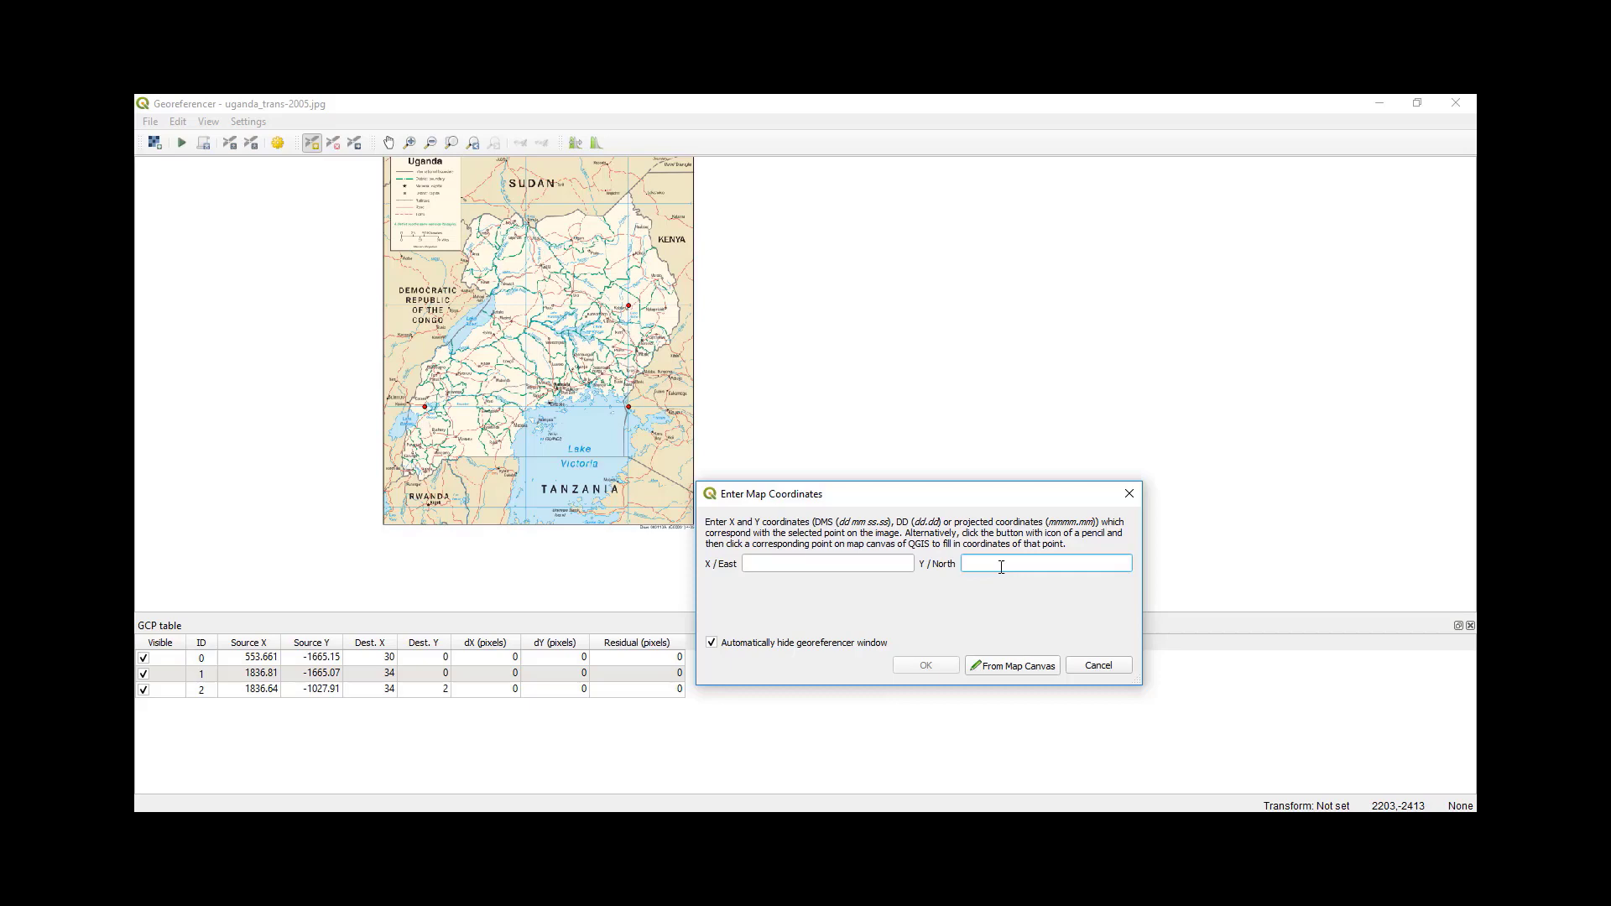
{"action": "left_click", "coordinate": [857, 563]}
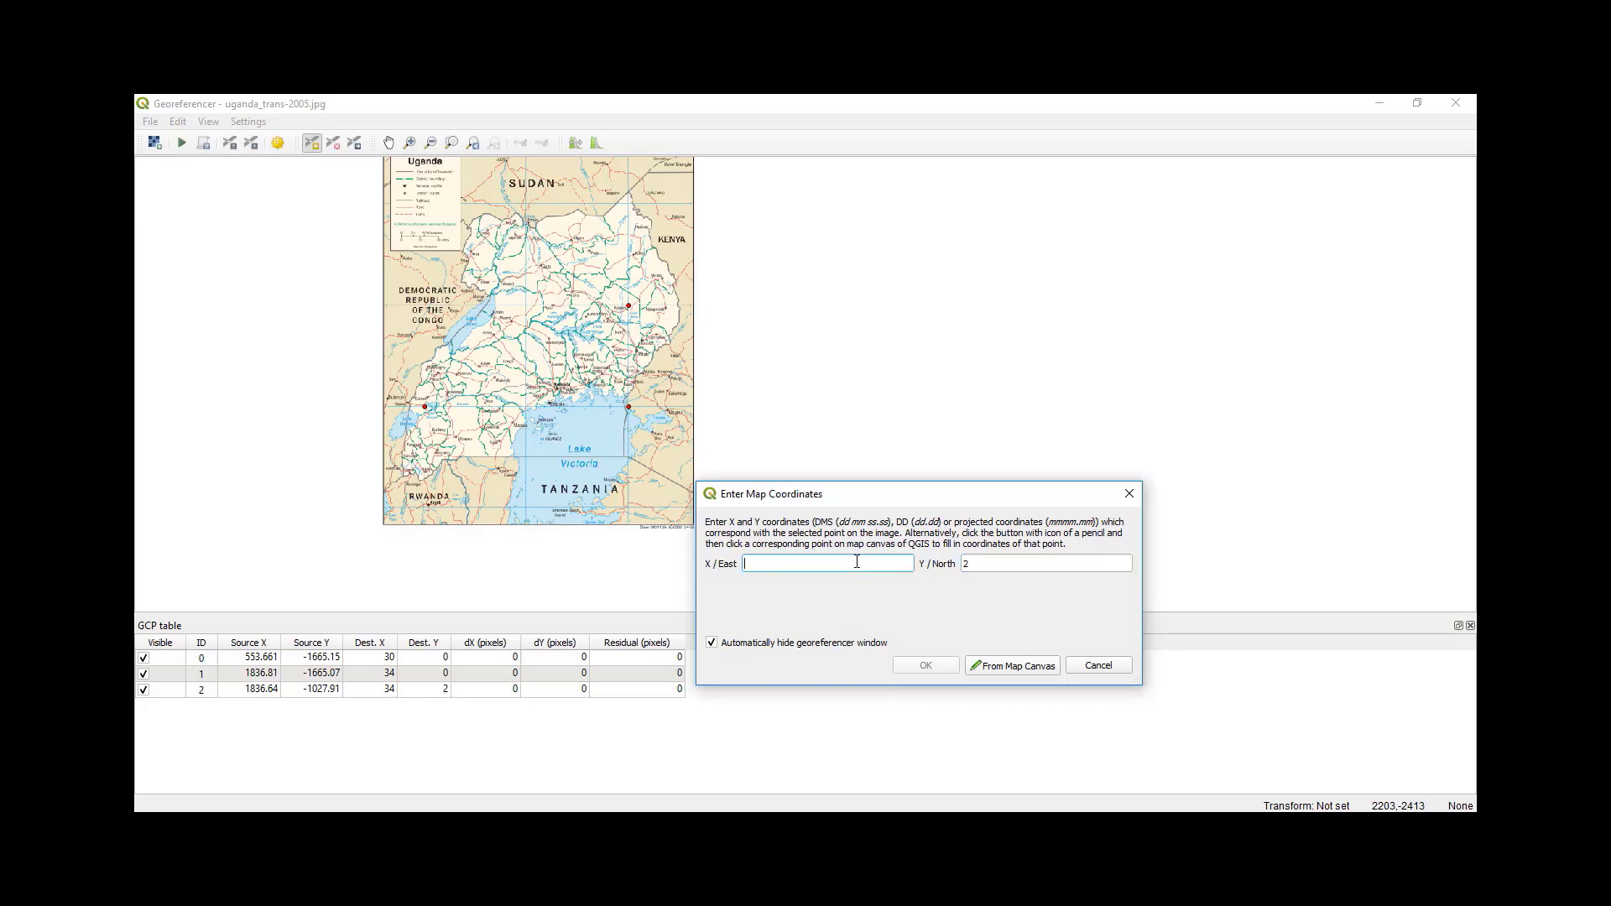
{"action": "type", "text": "30"}
{"action": "left_click", "coordinate": [926, 667]}
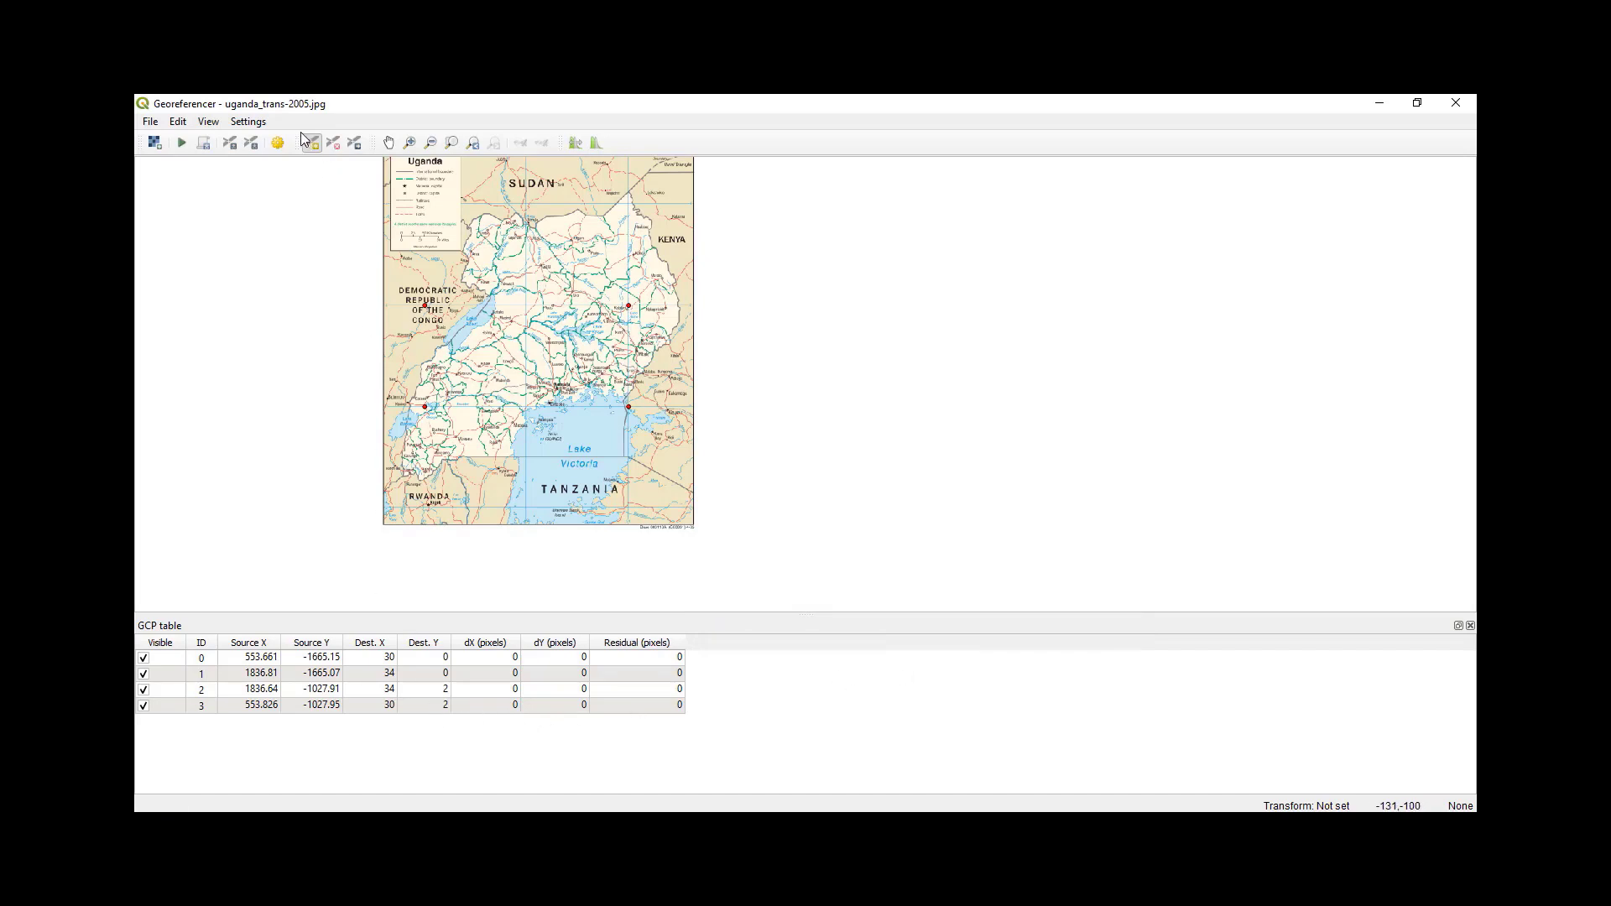
Use Helmert with nearest neighbour resampling, outputting uganda_trans-2005_modified.tif over the existing file
{"action": "left_click", "coordinate": [277, 142]}
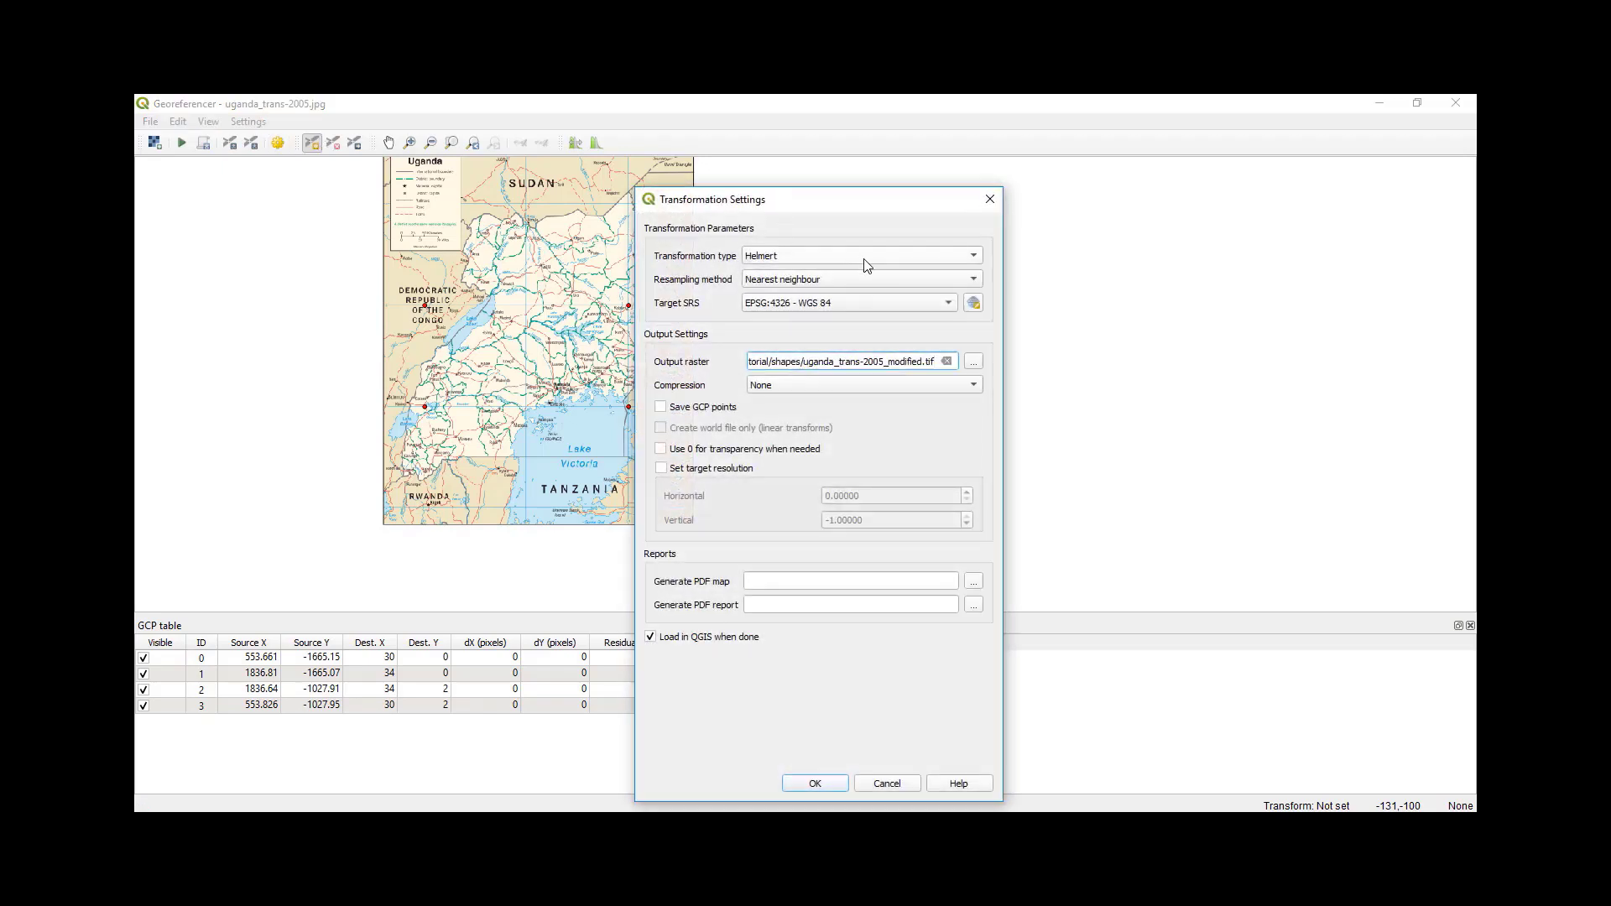
{"action": "left_click", "coordinate": [868, 257]}
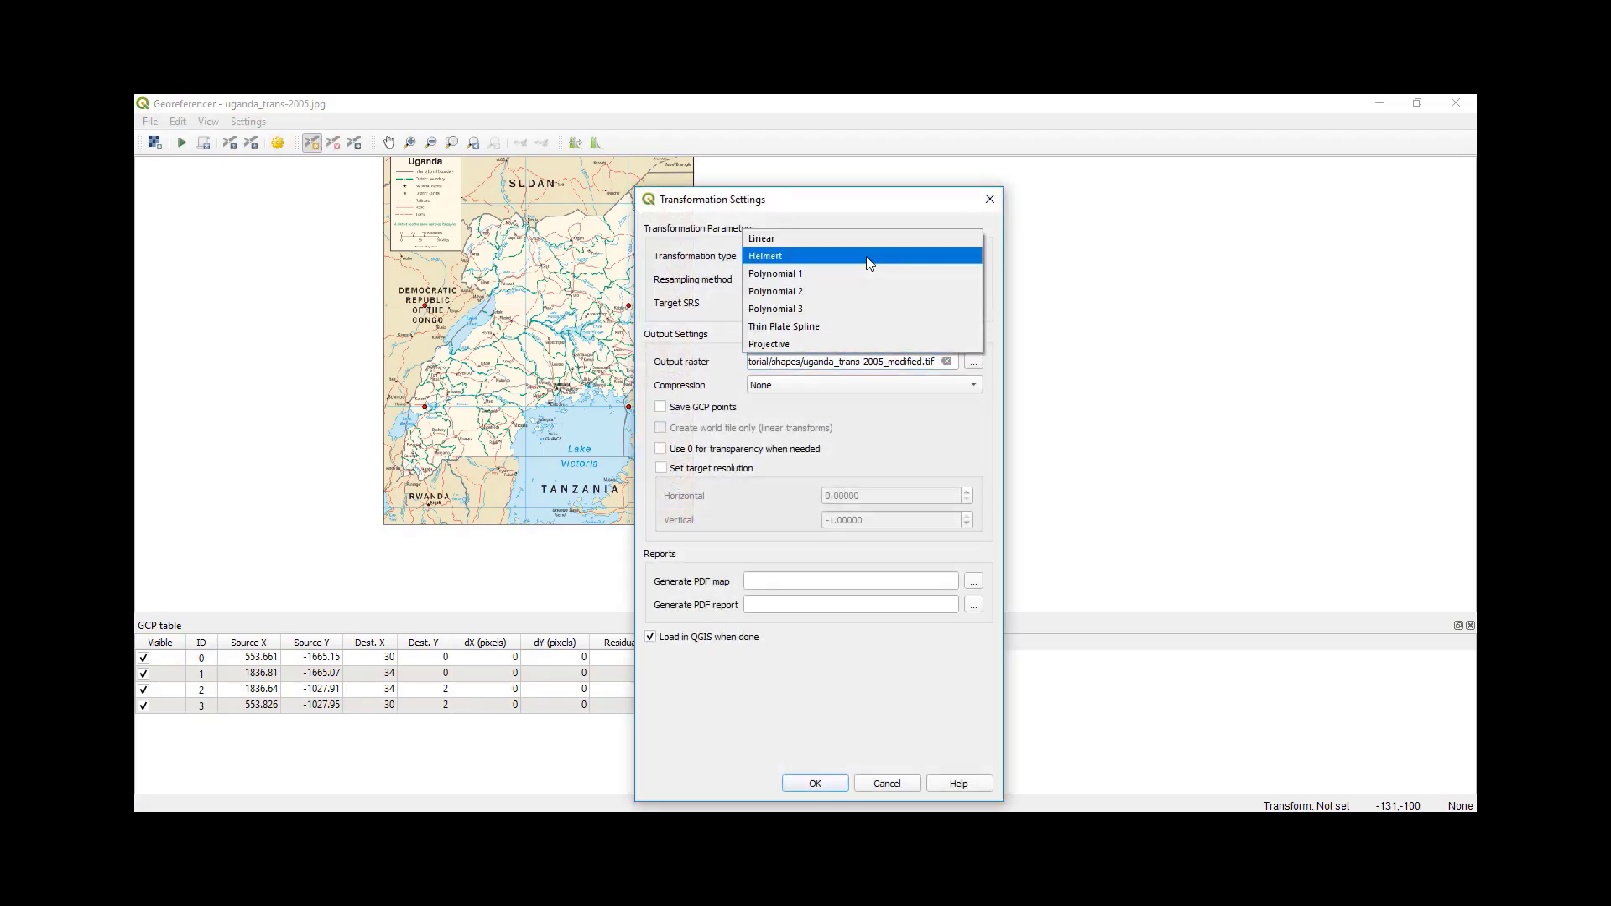
{"action": "left_click", "coordinate": [869, 262]}
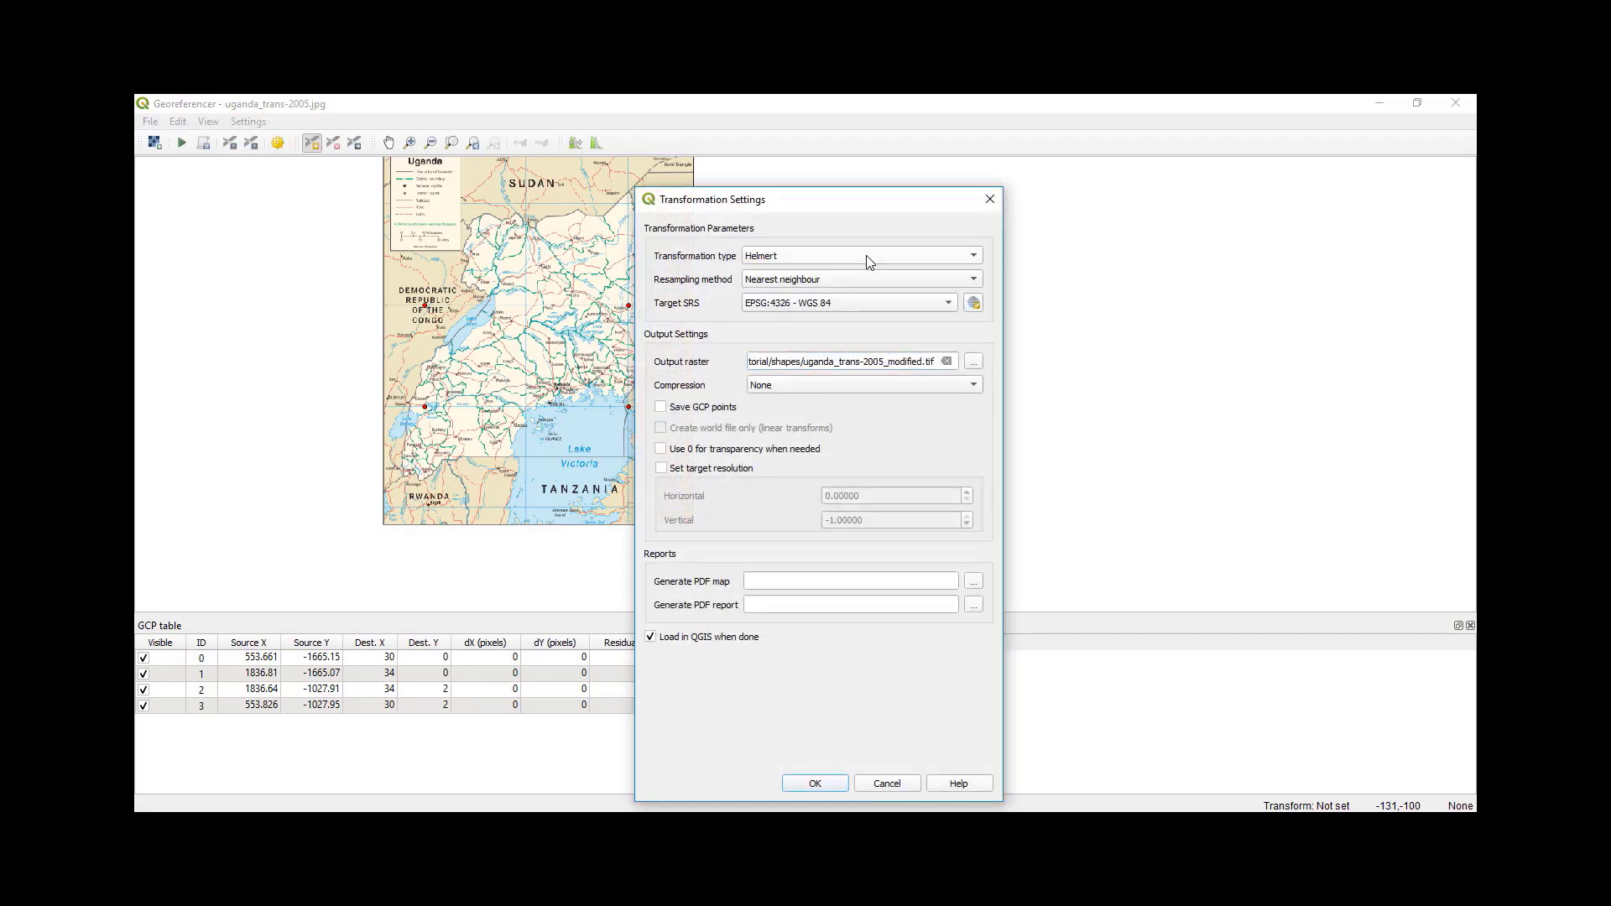
{"action": "left_click", "coordinate": [914, 285]}
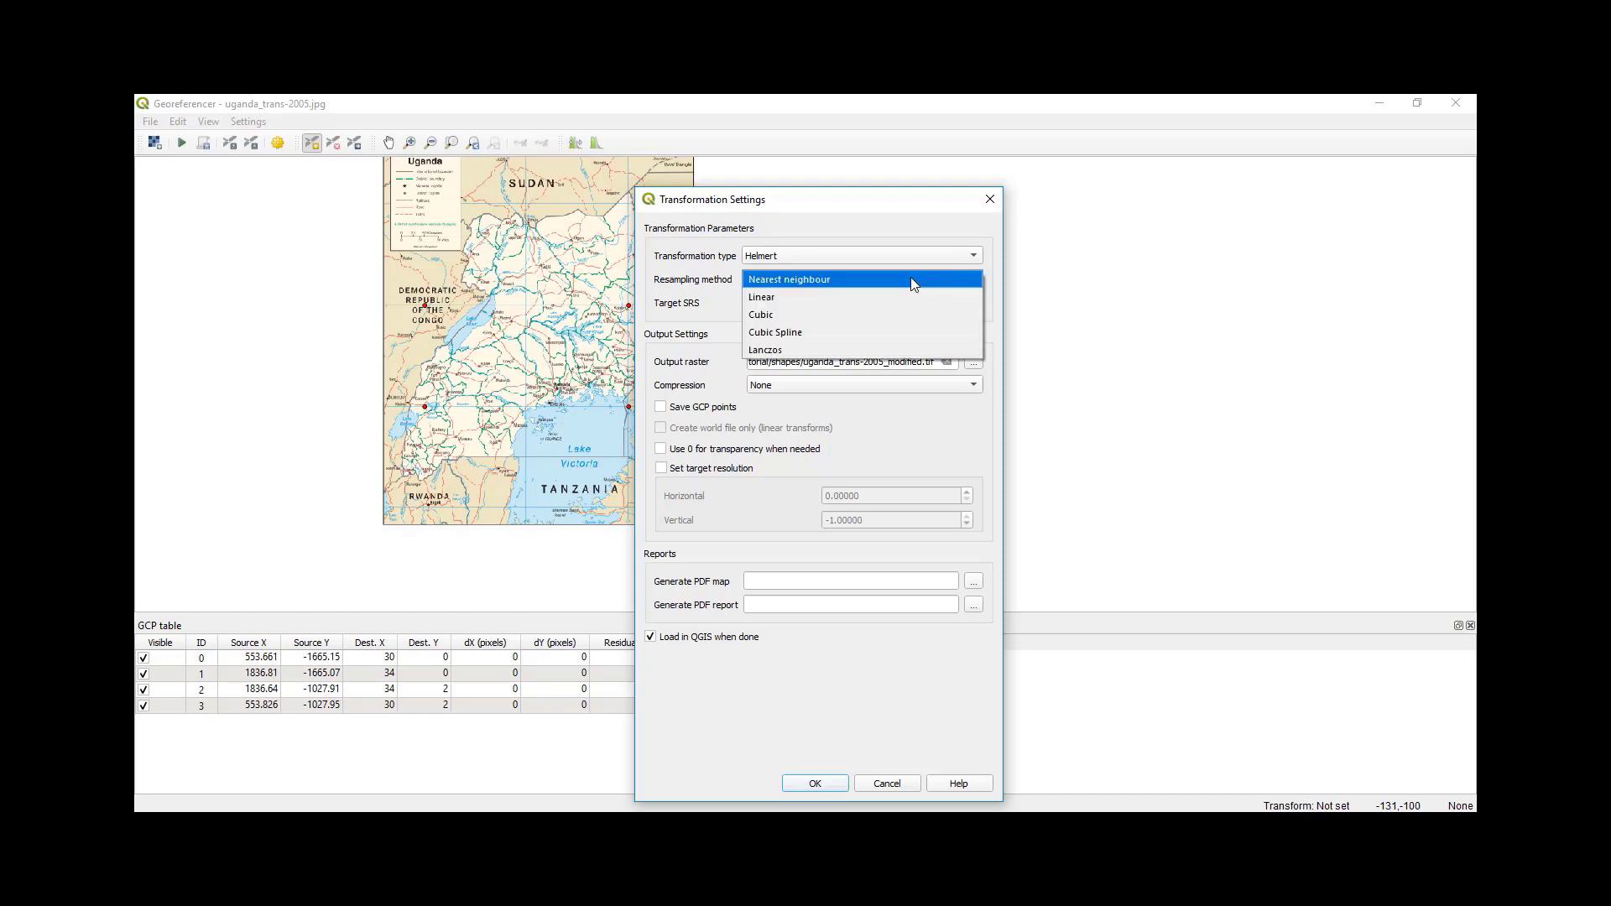
{"action": "left_click", "coordinate": [914, 284]}
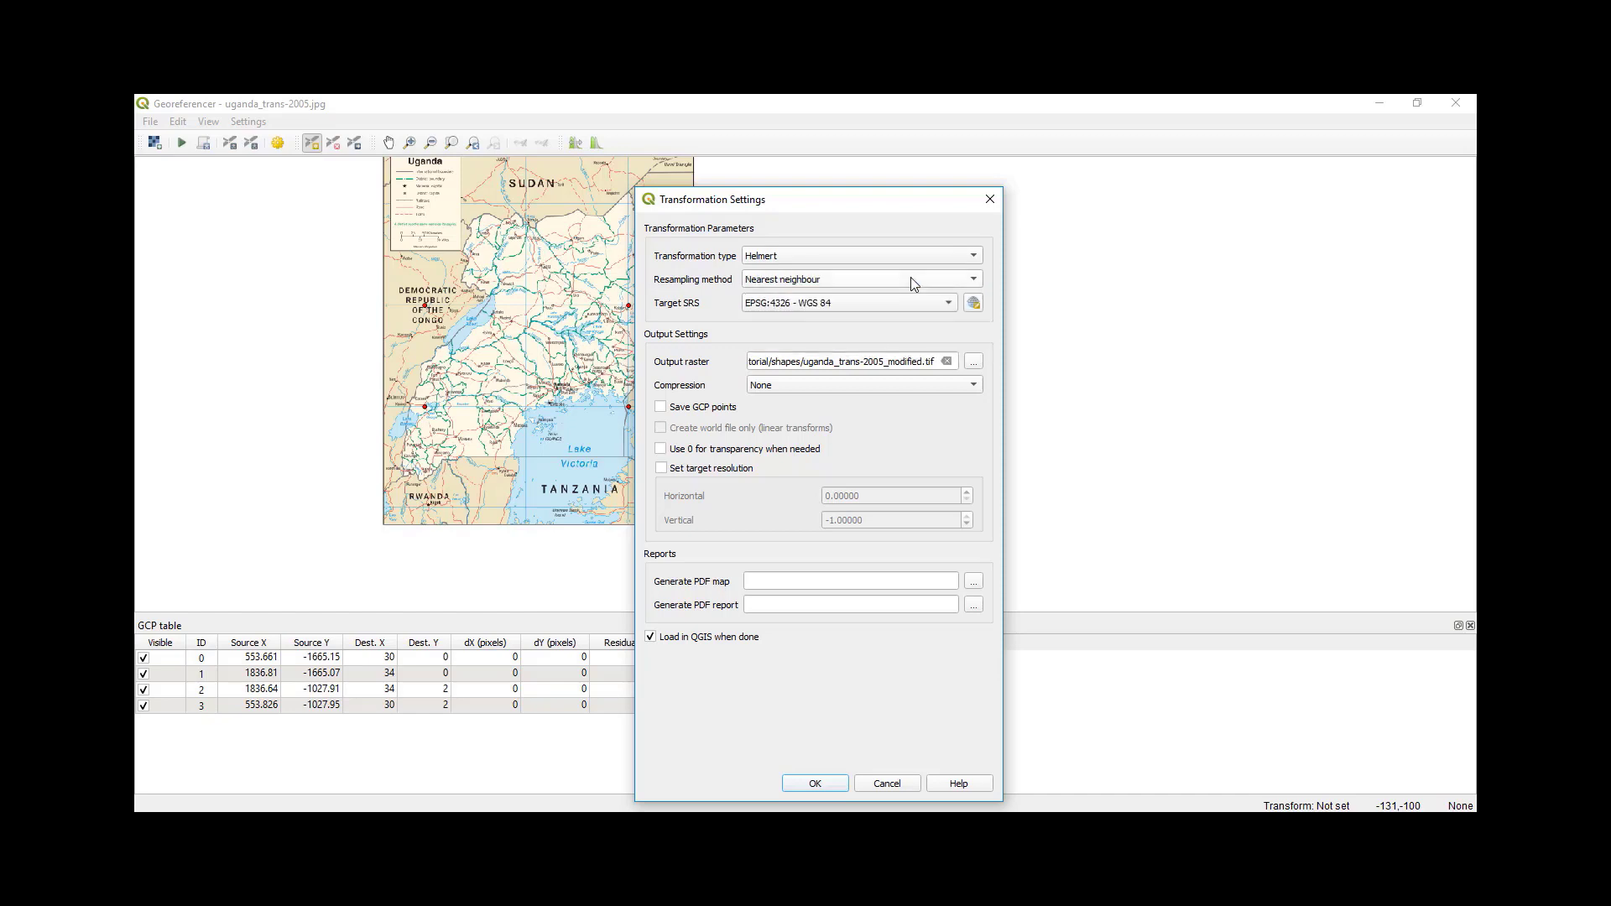
{"action": "left_click", "coordinate": [972, 361]}
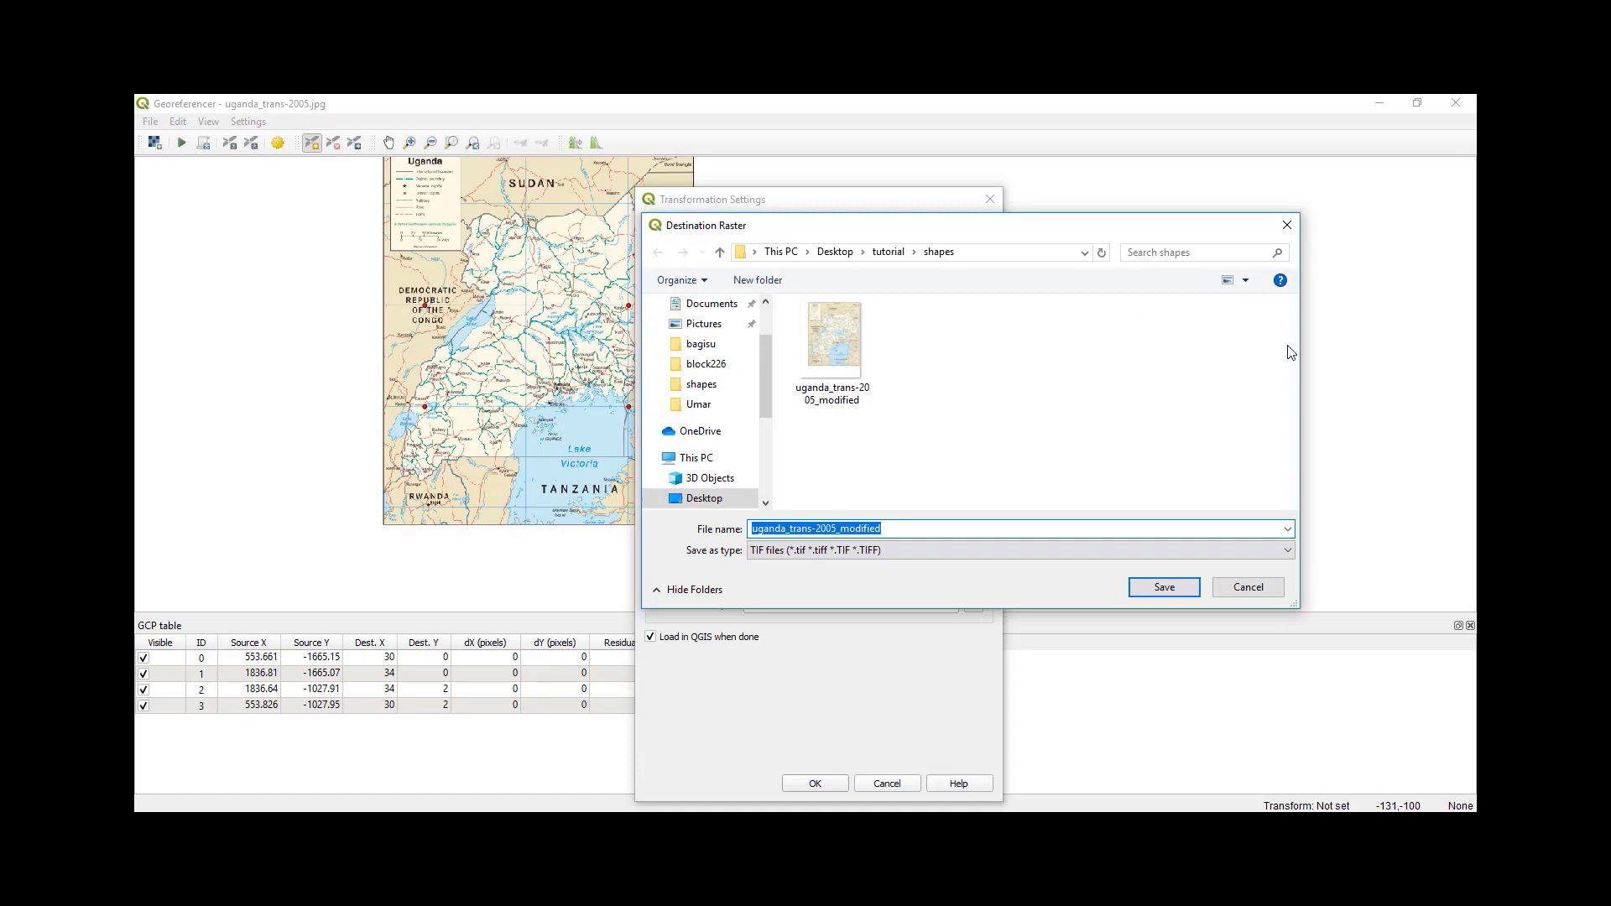
{"action": "left_click", "coordinate": [1165, 588]}
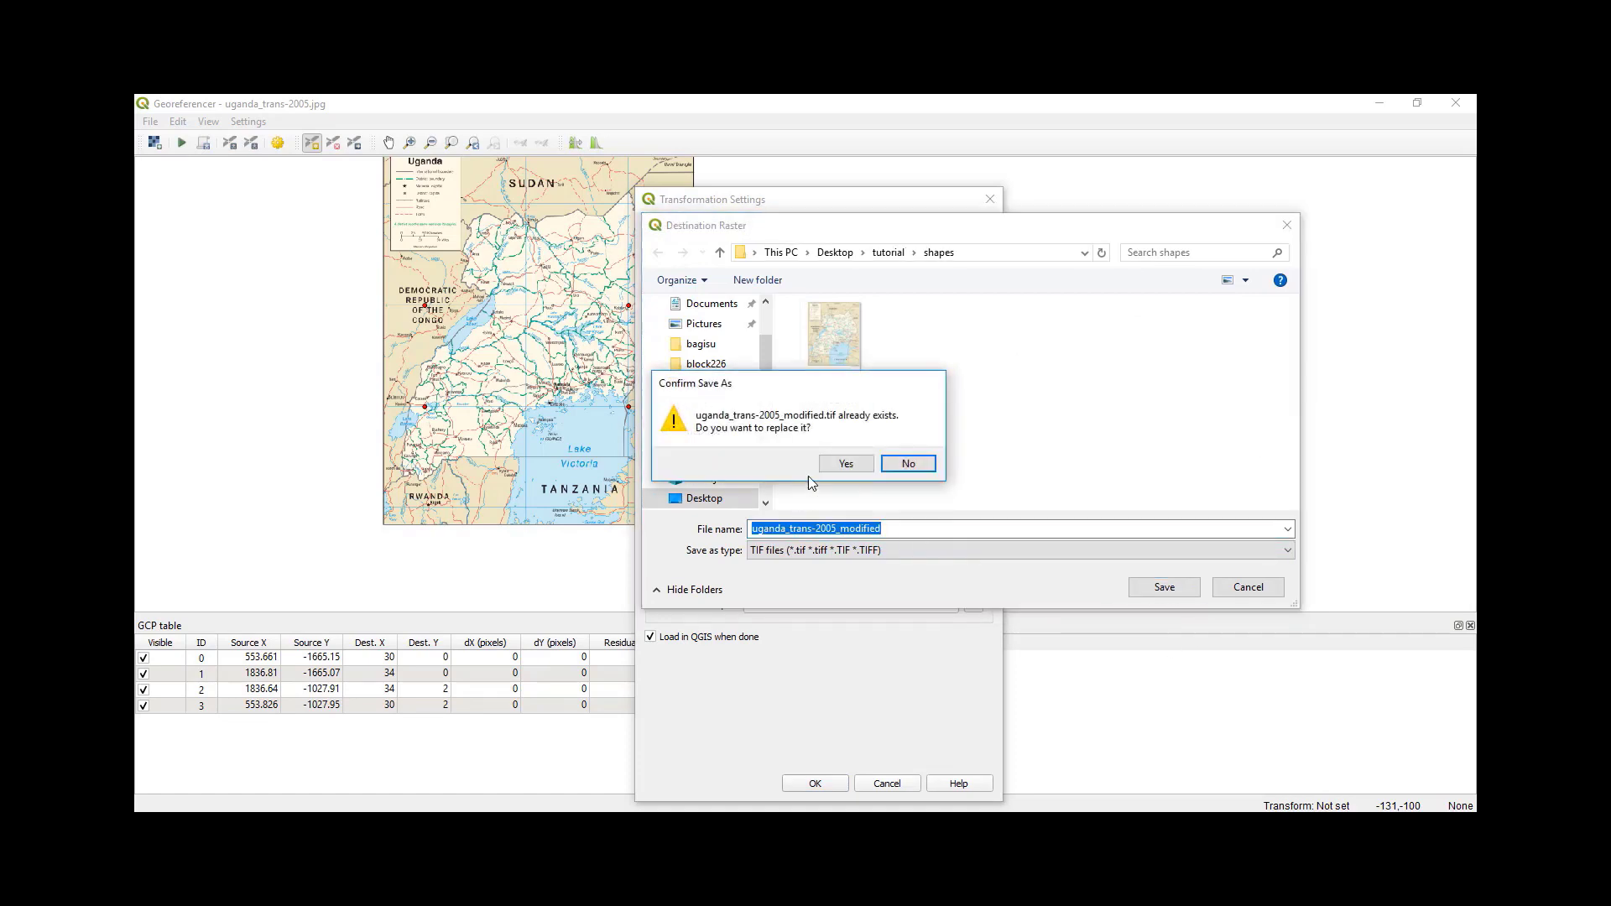
{"action": "left_click", "coordinate": [846, 463]}
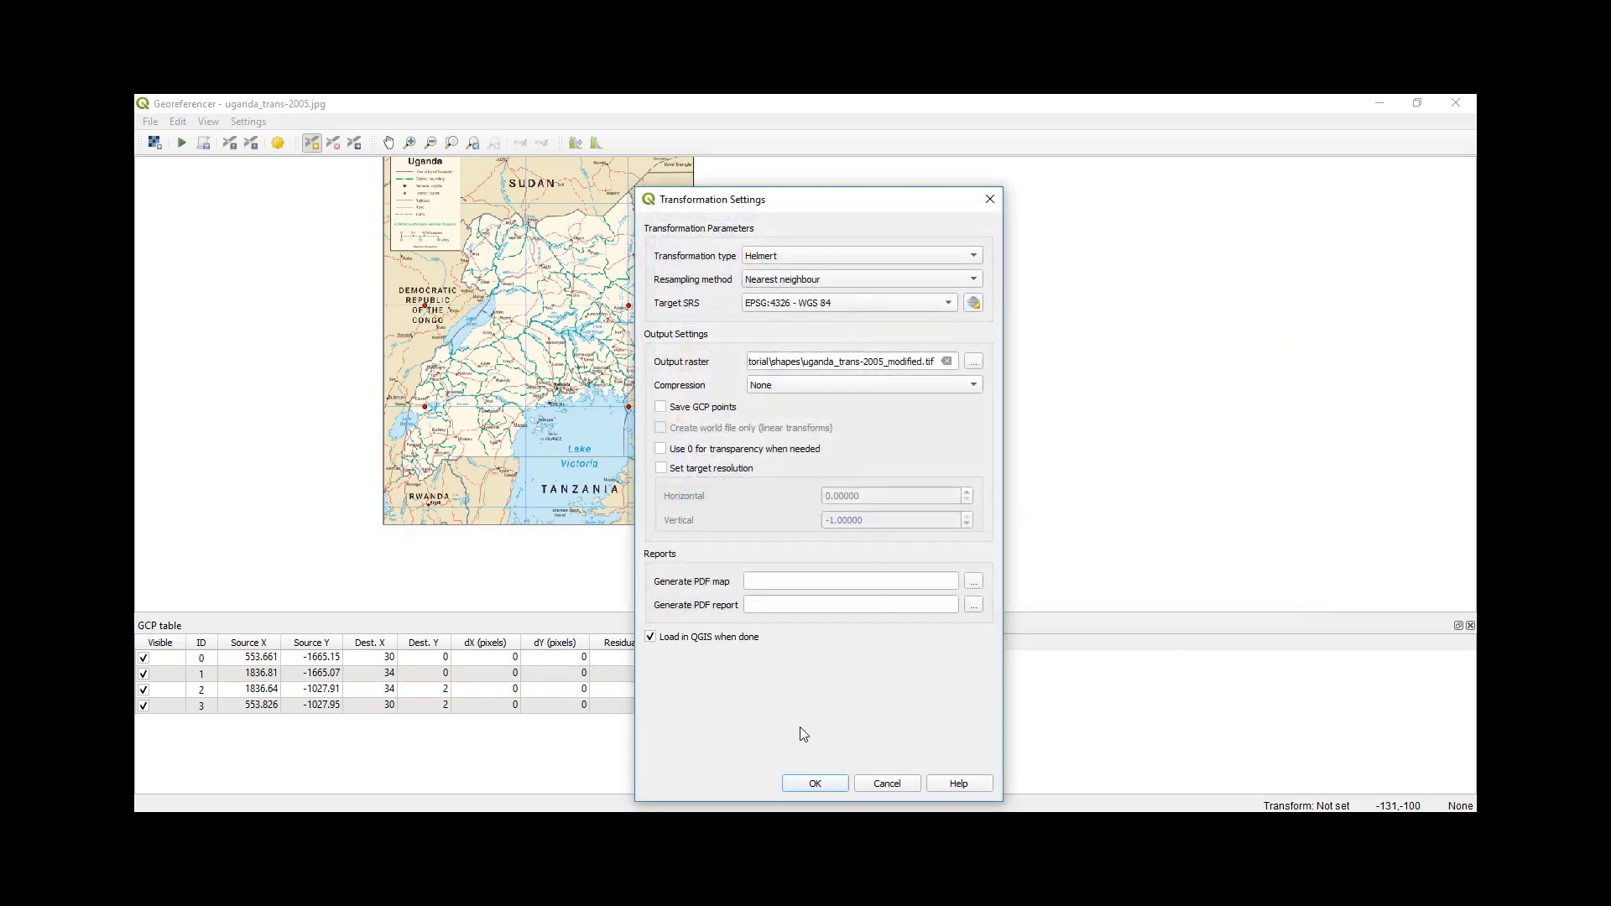
Accept the settings, run the georeferencing, and minimise the Georeferencer to view uganda_trans-2005_modified
{"action": "left_click", "coordinate": [814, 784]}
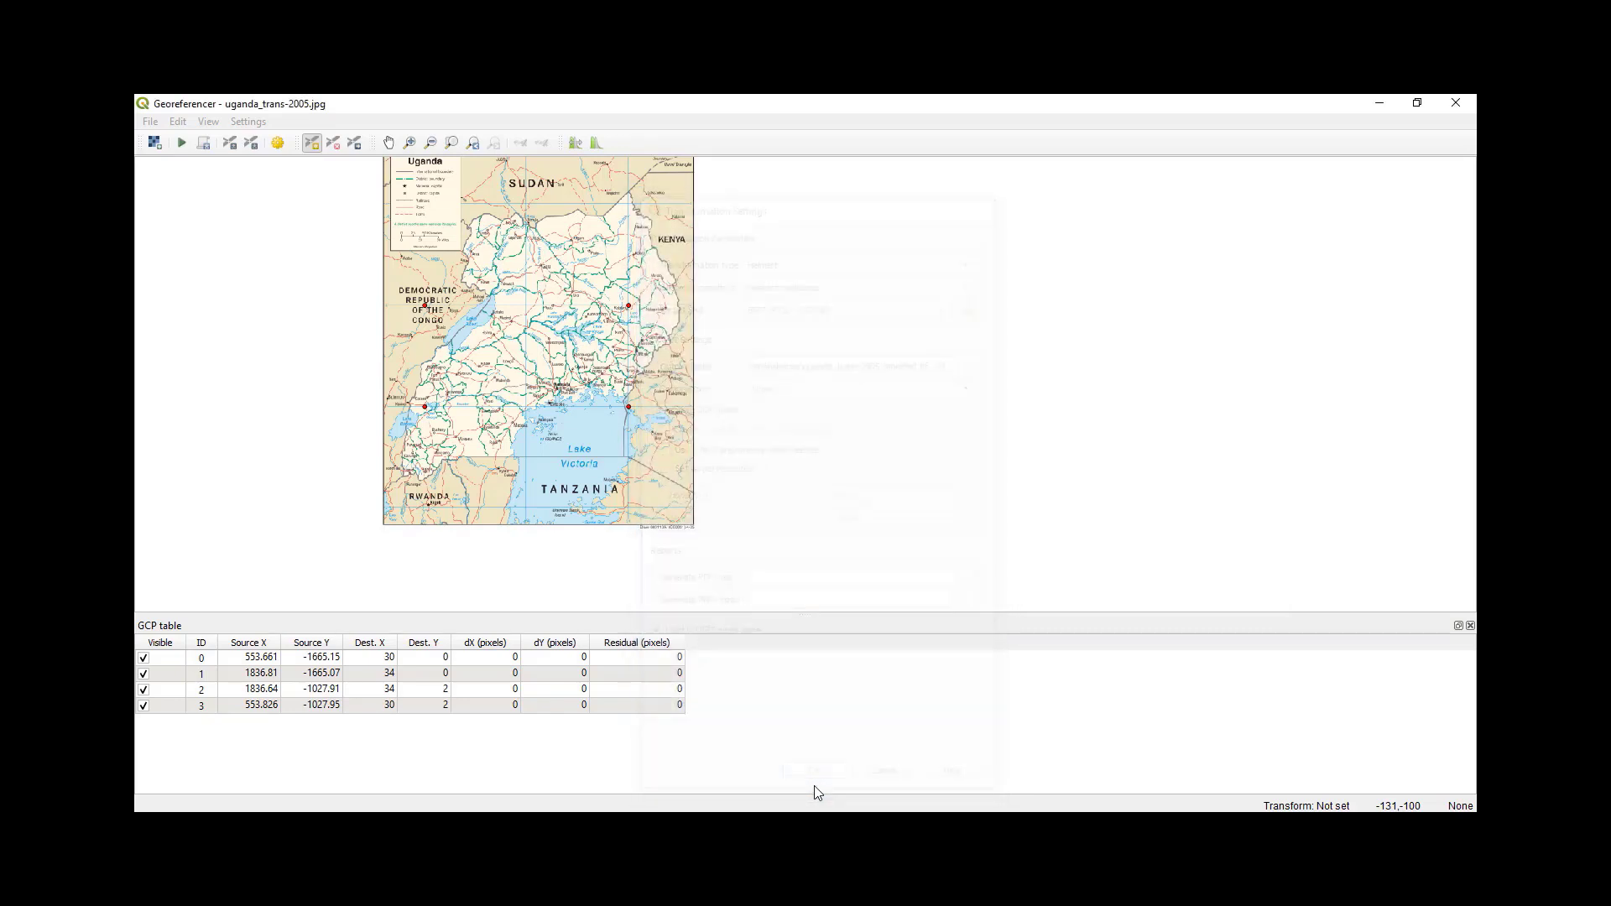
{"action": "left_click", "coordinate": [182, 144]}
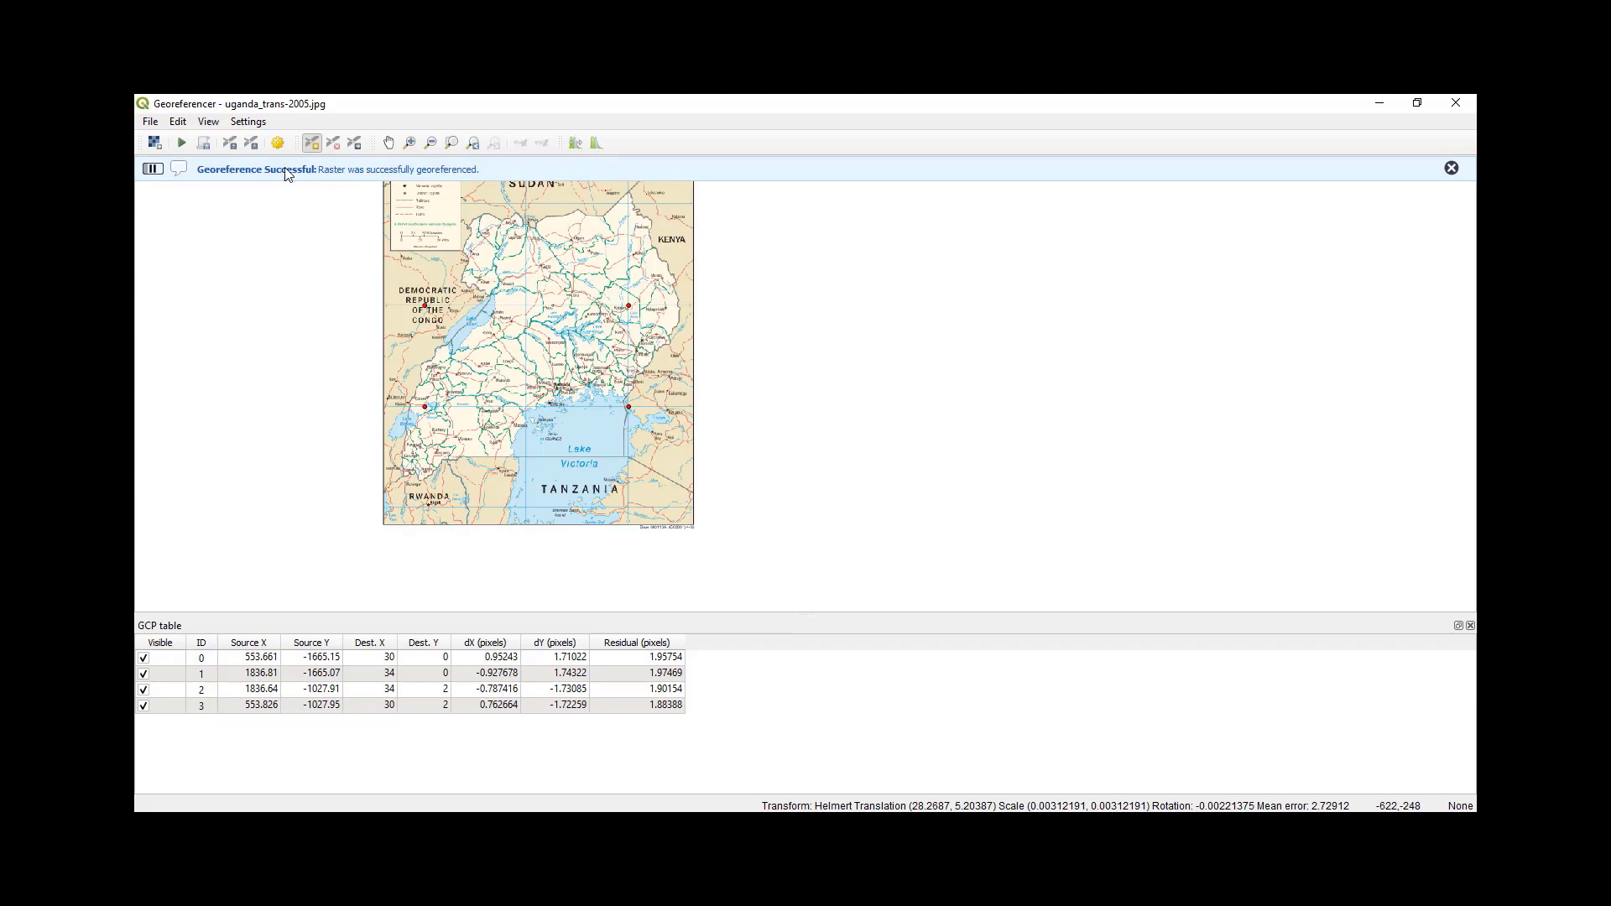
{"action": "left_click", "coordinate": [1379, 103]}
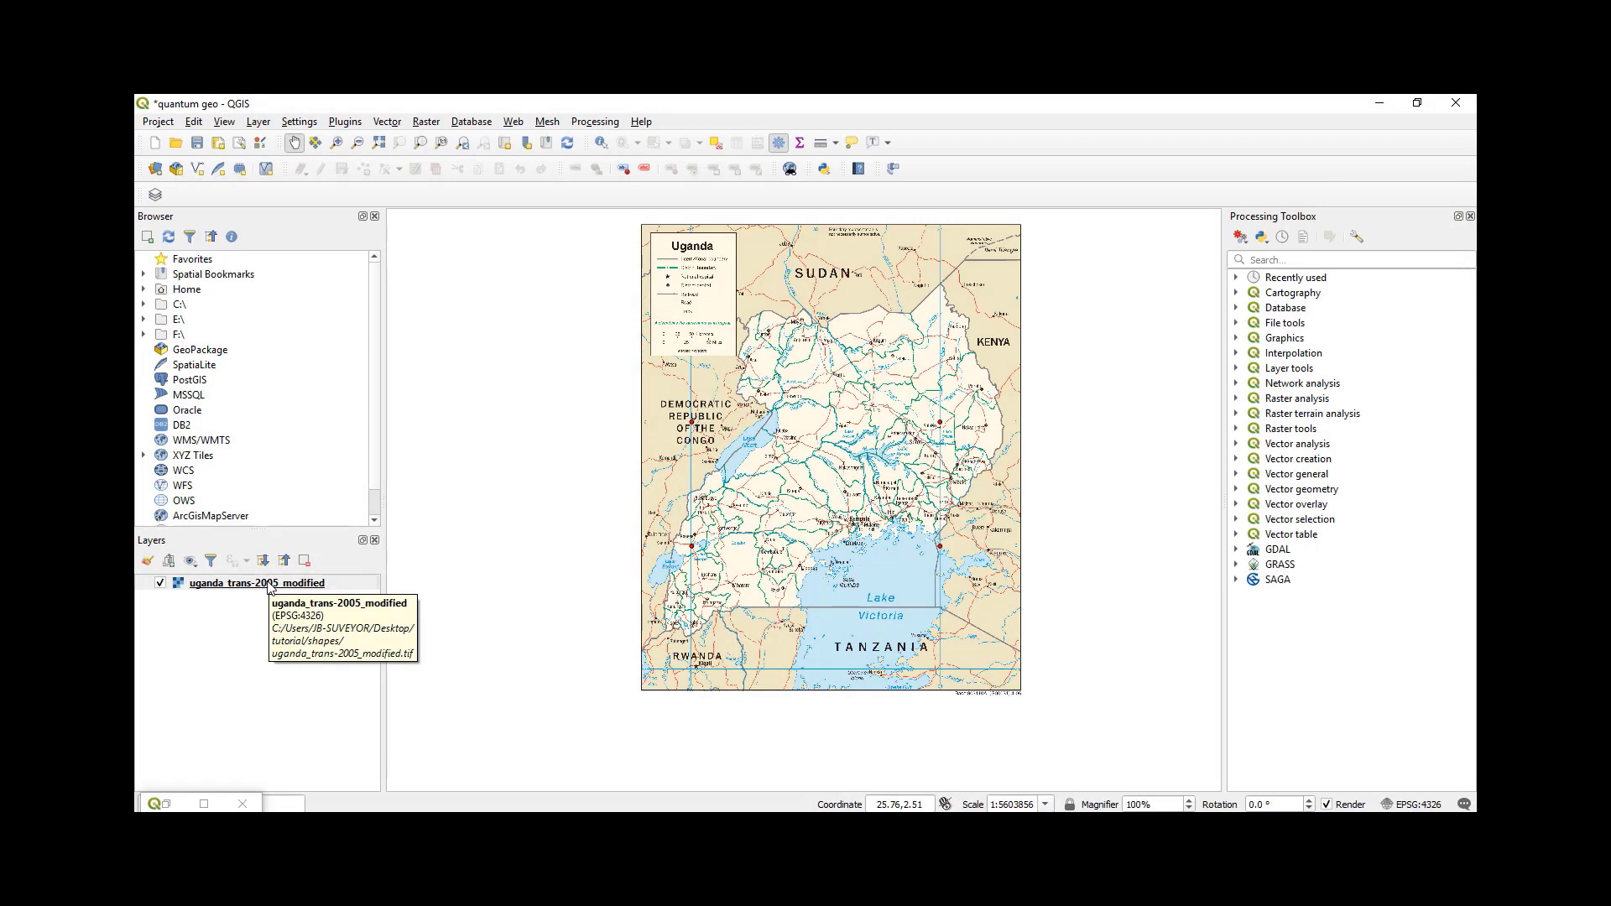
Save the quantum geo project with Ctrl+S
{"action": "key", "text": "ctrl+s"}
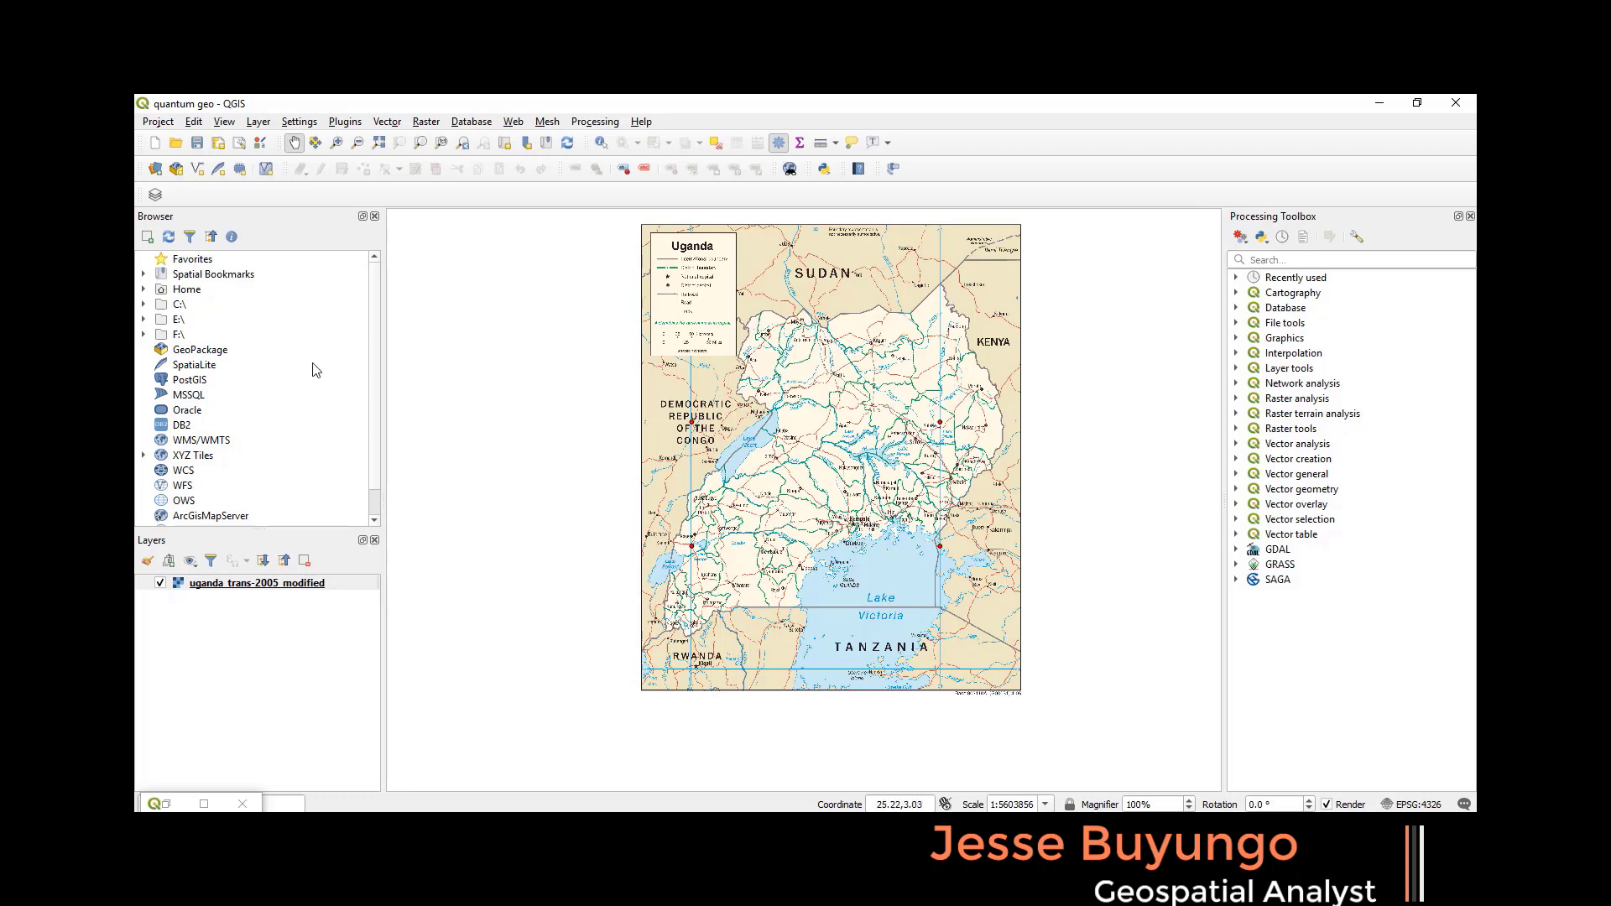
Add DISTRICTS_2018_UTM_36N.shp from the Uganda boundaries shapefiles folder as a vector layer
{"action": "left_click", "coordinate": [256, 122]}
{"action": "mouse_move", "coordinate": [352, 178]}
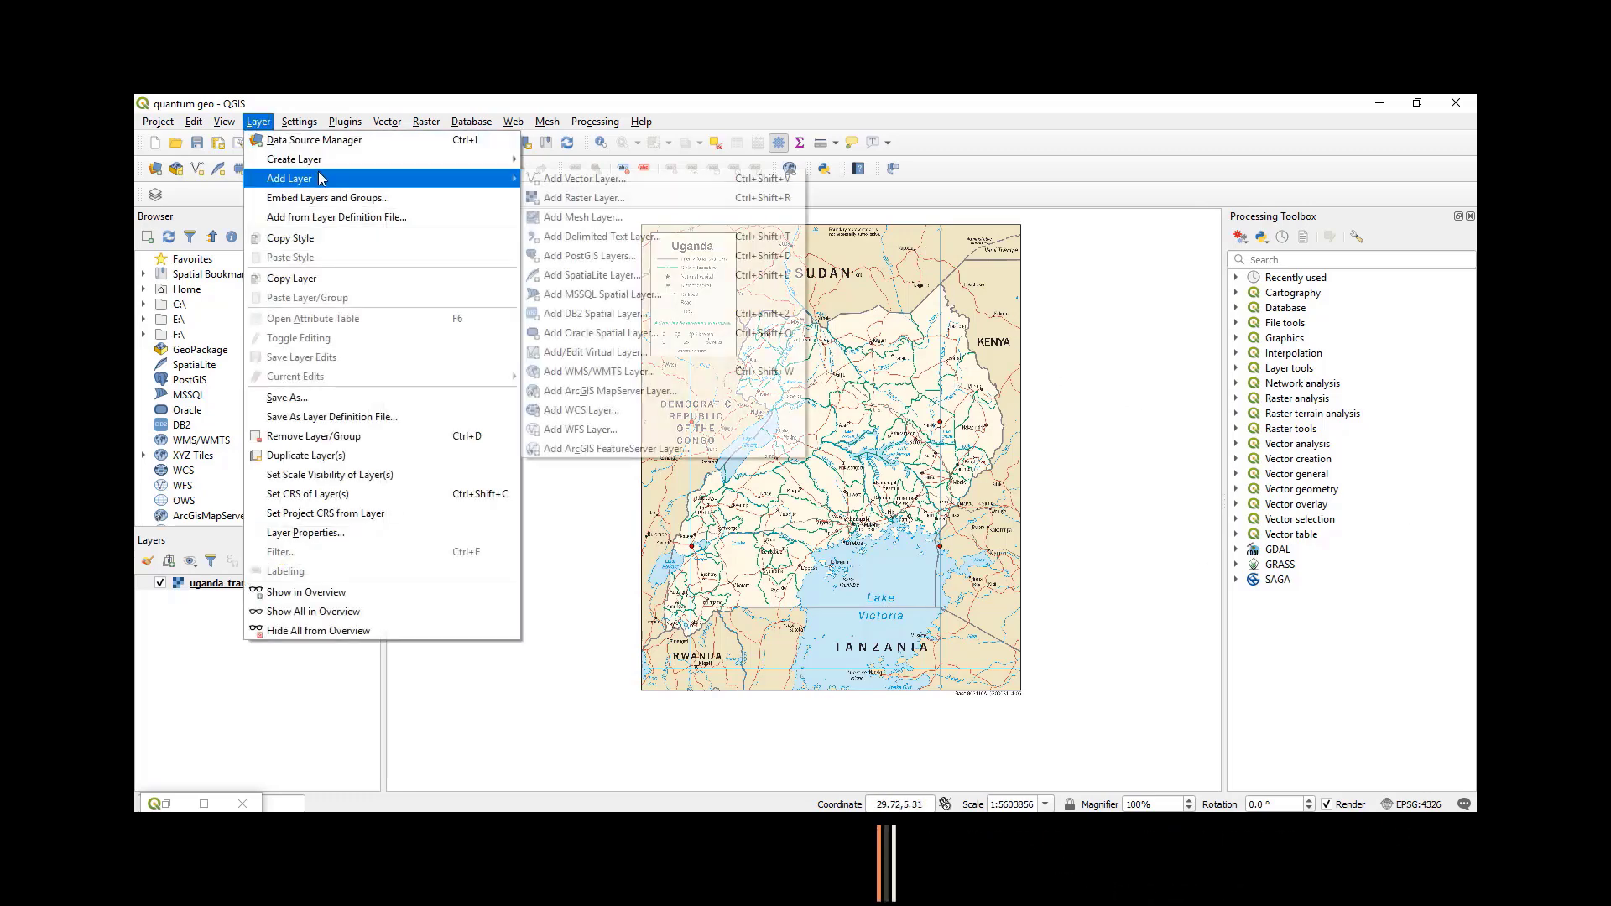
{"action": "left_click", "coordinate": [610, 178]}
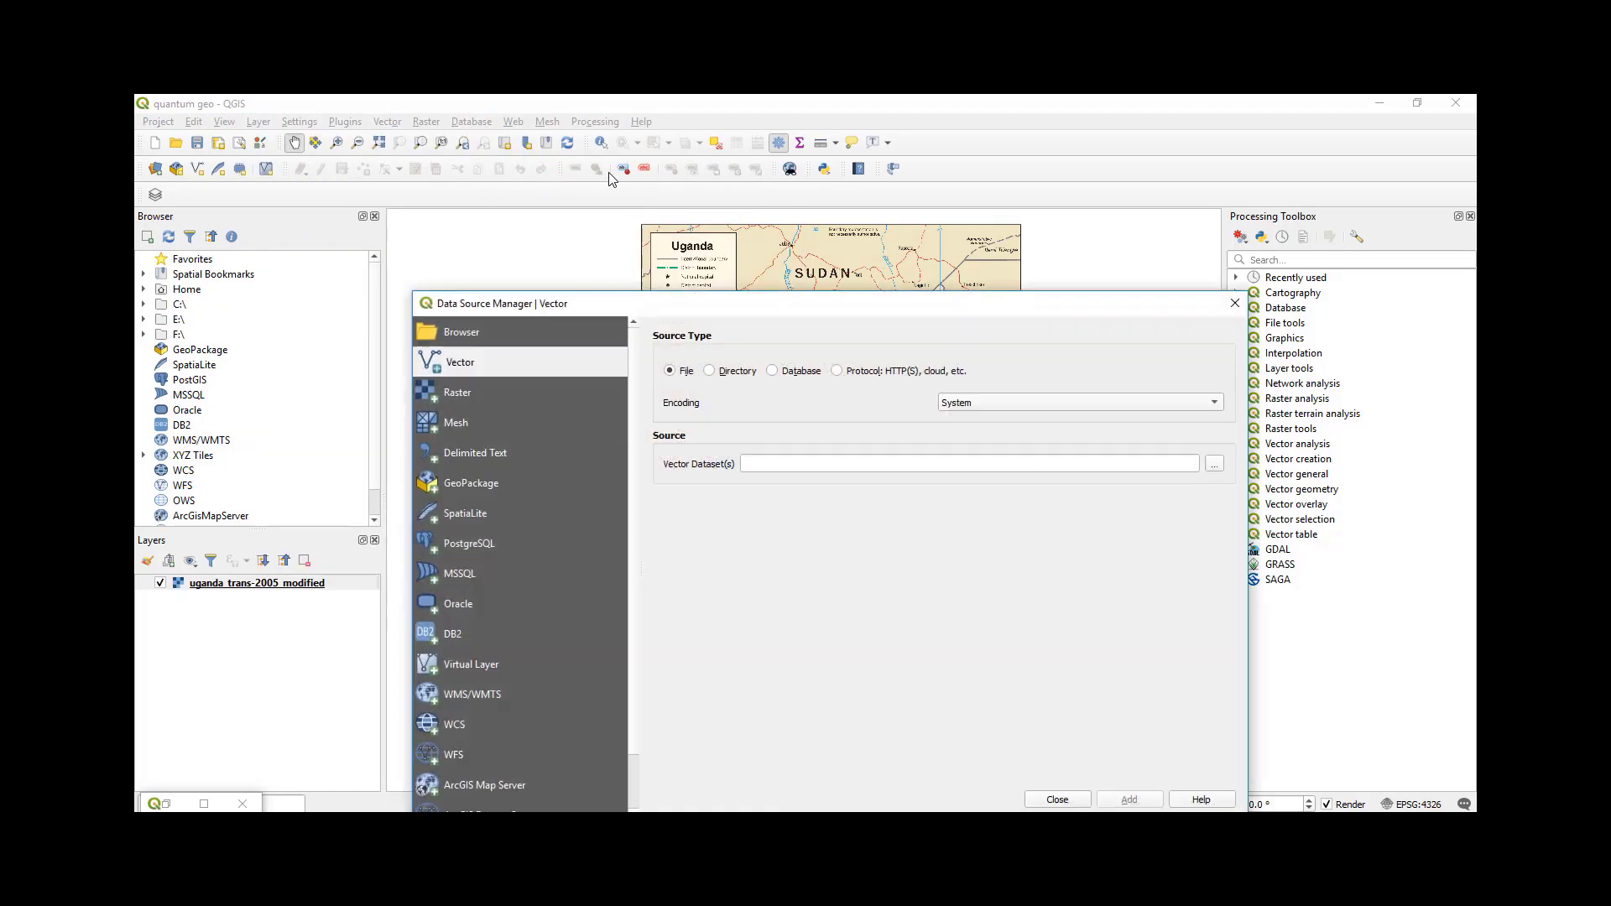
{"action": "left_click", "coordinate": [1215, 464]}
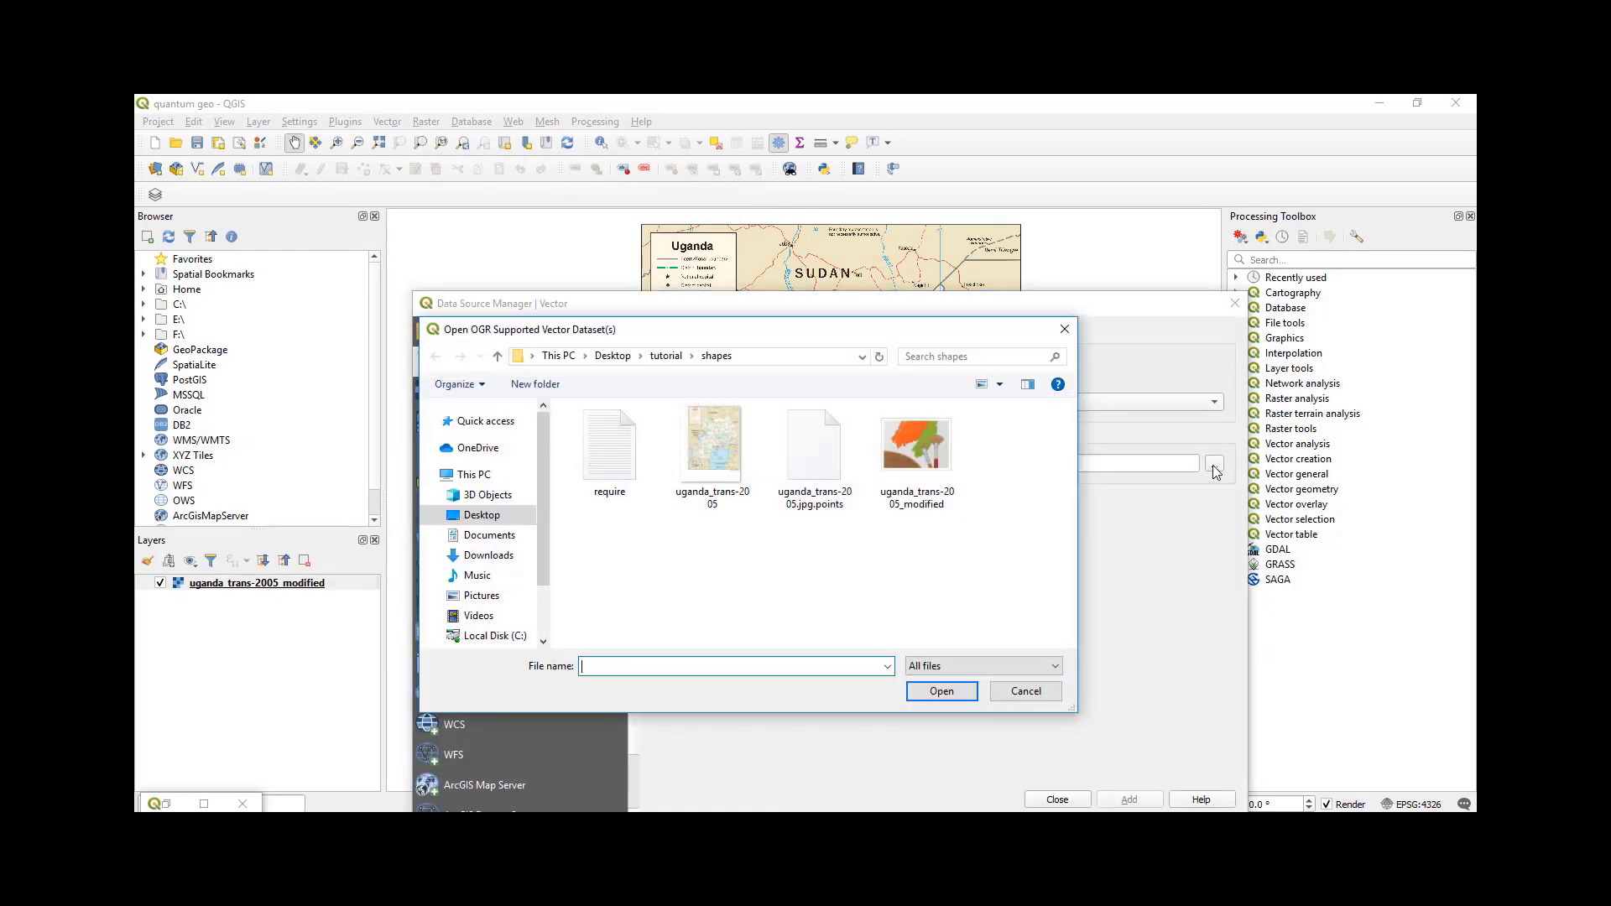
{"action": "left_click", "coordinate": [665, 356]}
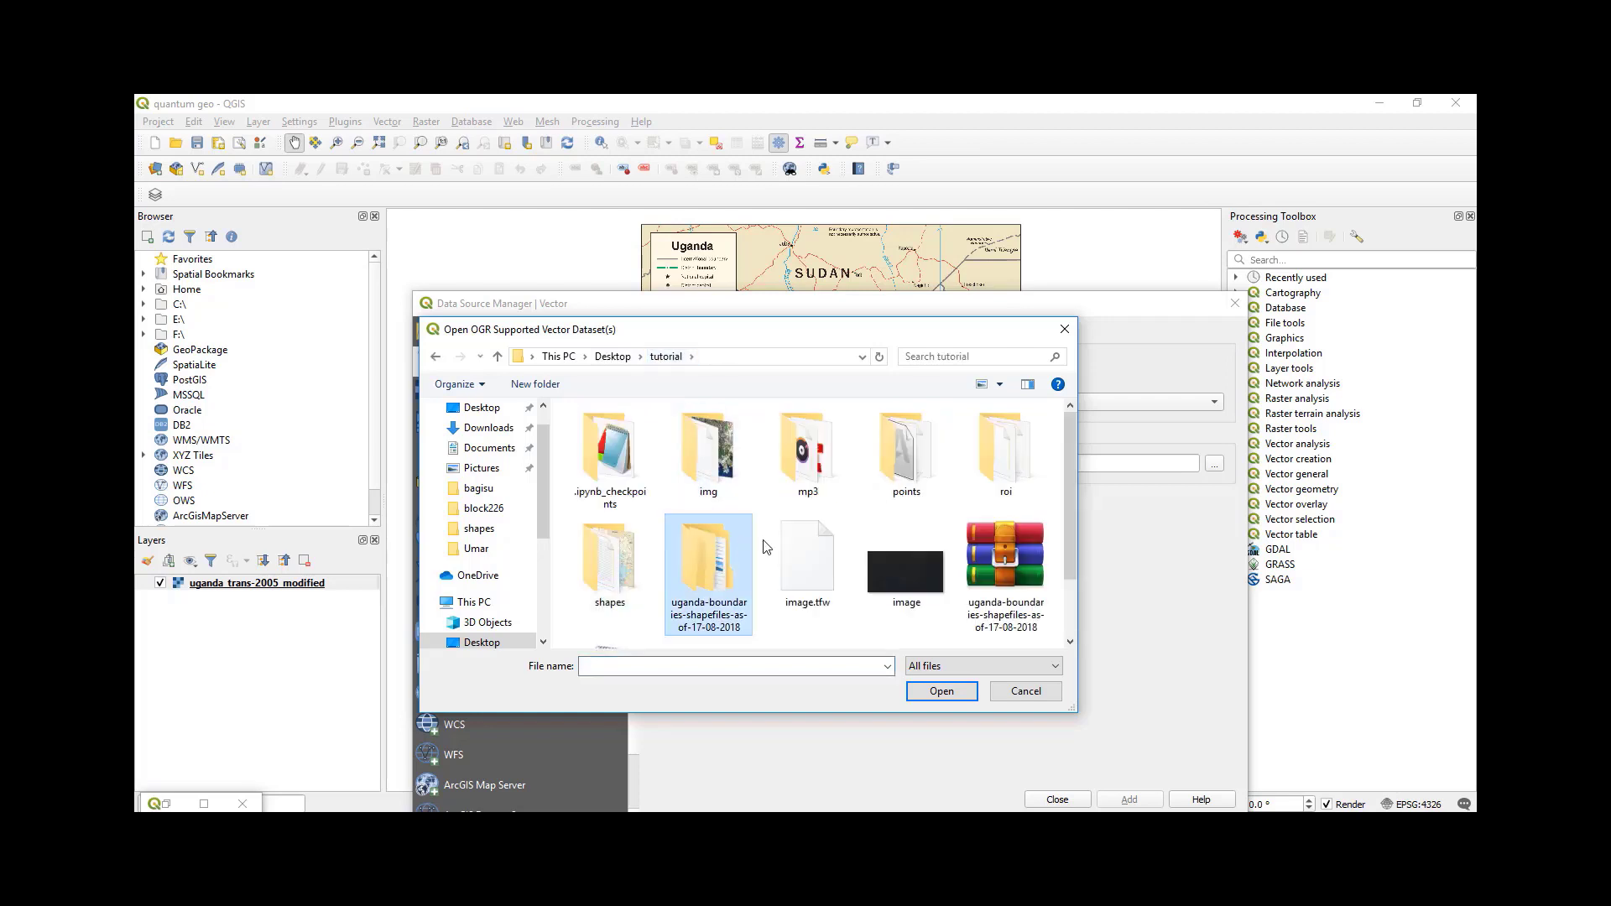
{"action": "scroll", "coordinate": [919, 503], "scroll_direction": "down", "scroll_amount": 1}
{"action": "double_click", "coordinate": [676, 520]}
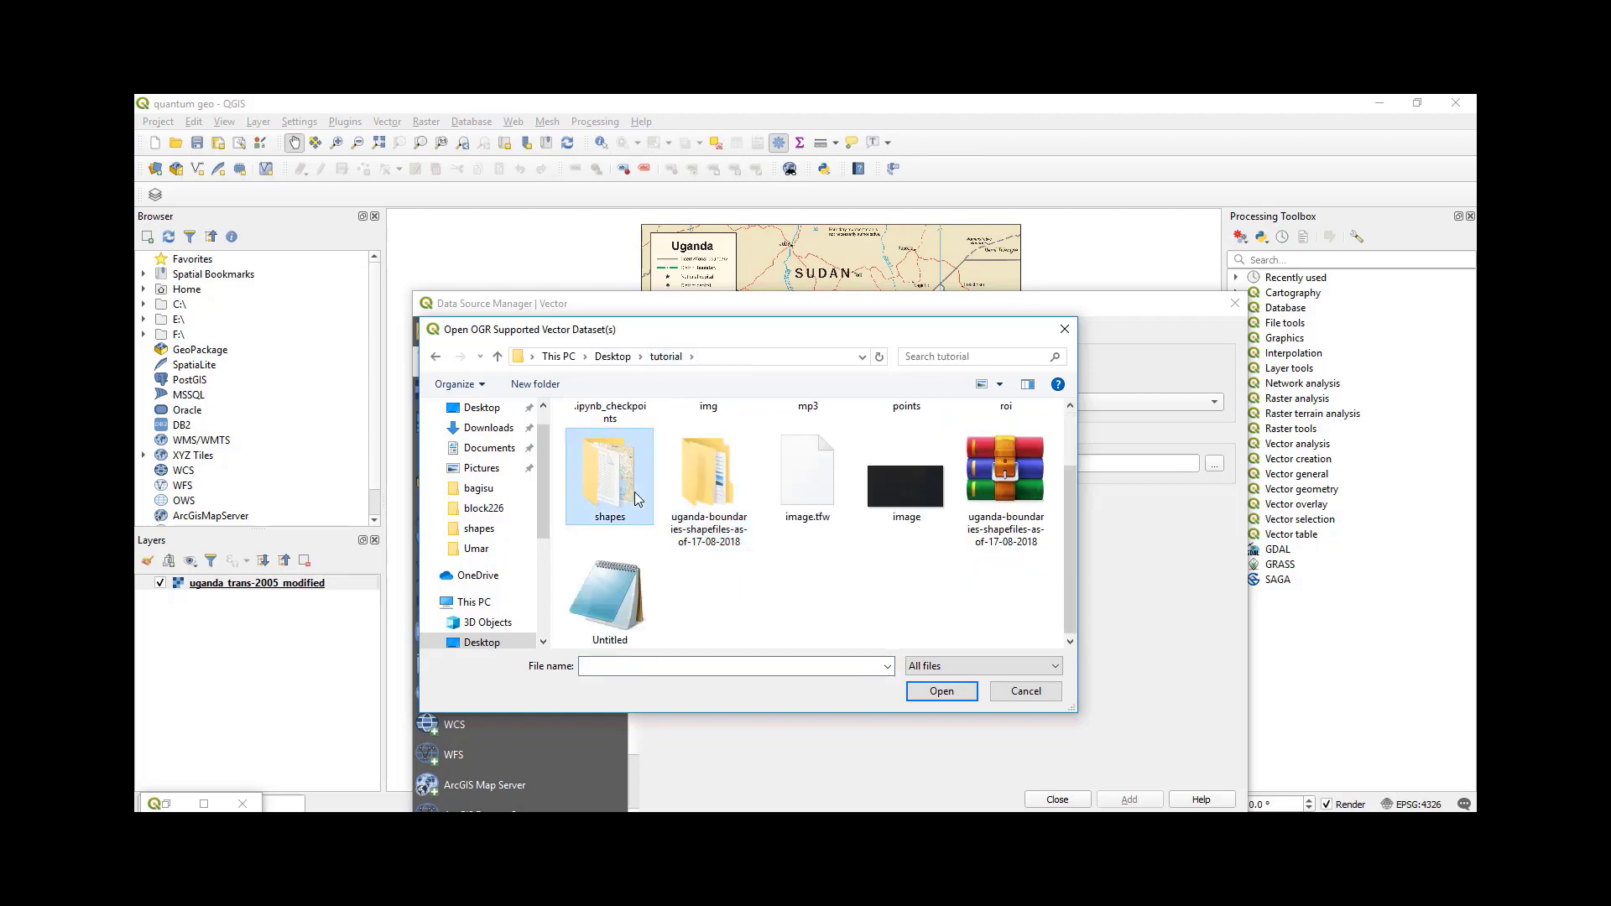
{"action": "double_click", "coordinate": [637, 494]}
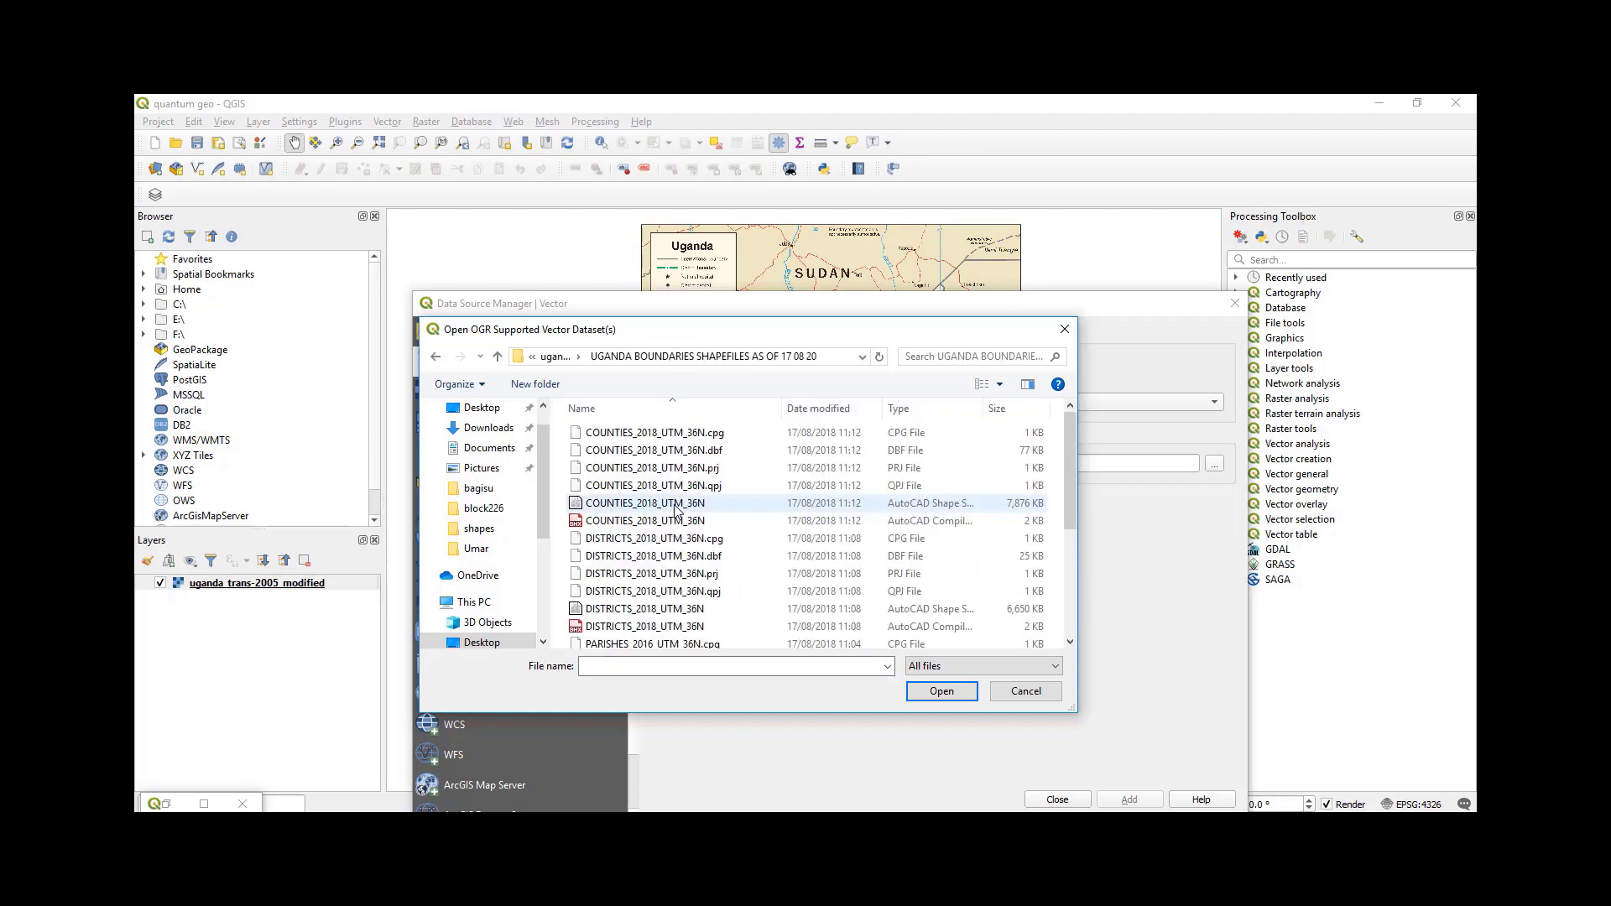
{"action": "left_click", "coordinate": [669, 611]}
{"action": "left_click", "coordinate": [939, 690]}
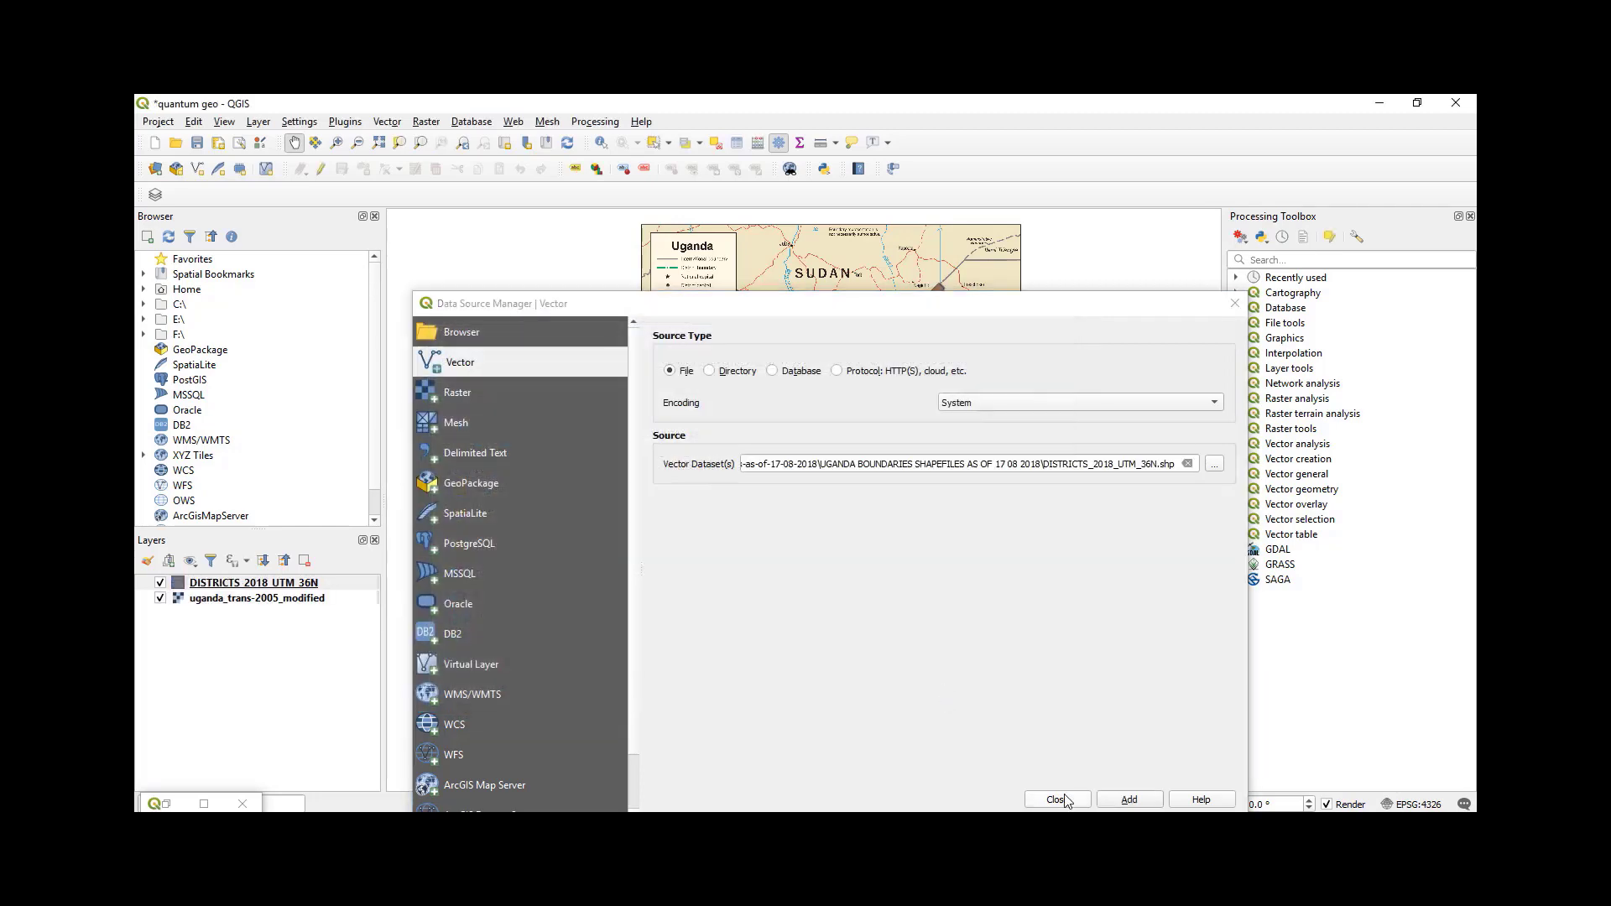
{"action": "left_click", "coordinate": [1129, 799]}
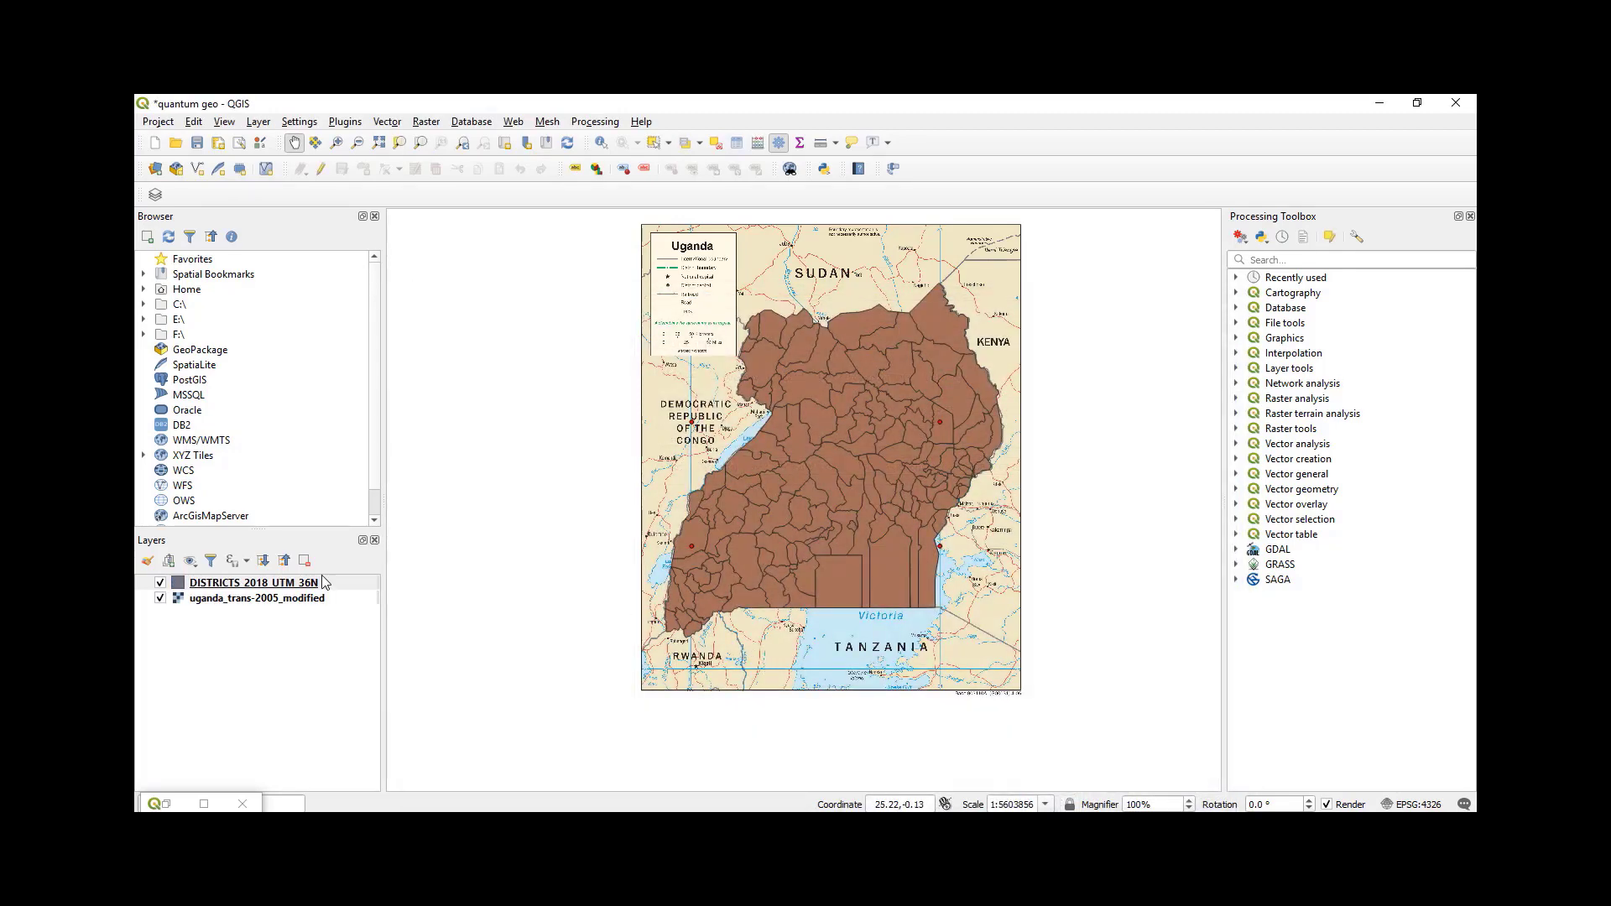
{"action": "scroll", "coordinate": [815, 416], "scroll_direction": "up", "scroll_amount": 1}
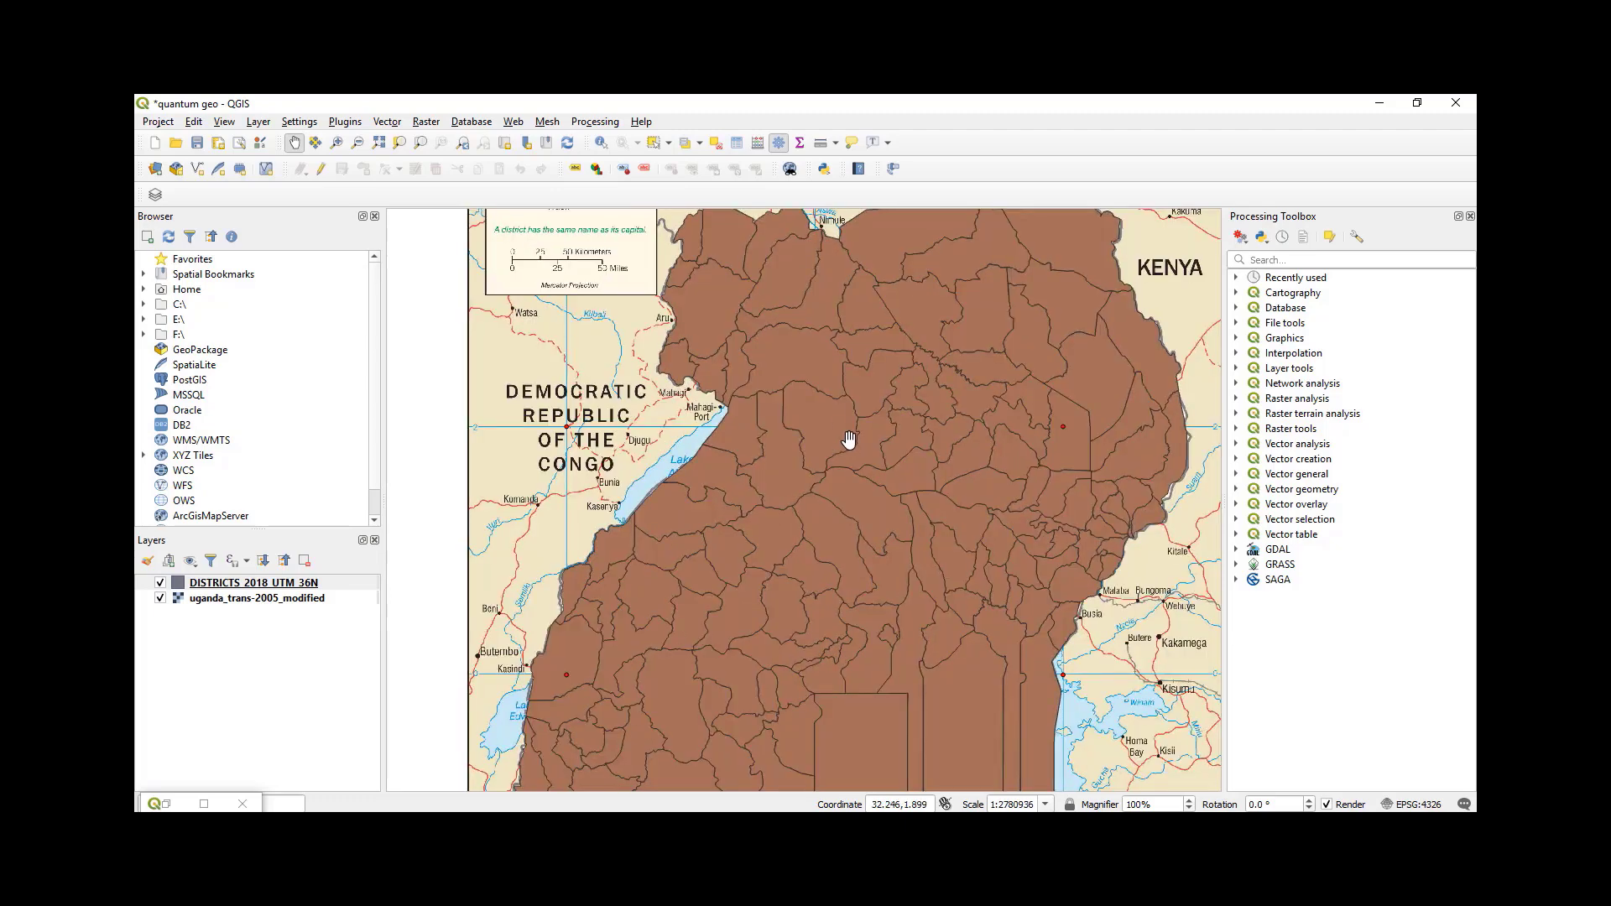
{"action": "scroll", "coordinate": [854, 443], "scroll_direction": "down", "scroll_amount": 1}
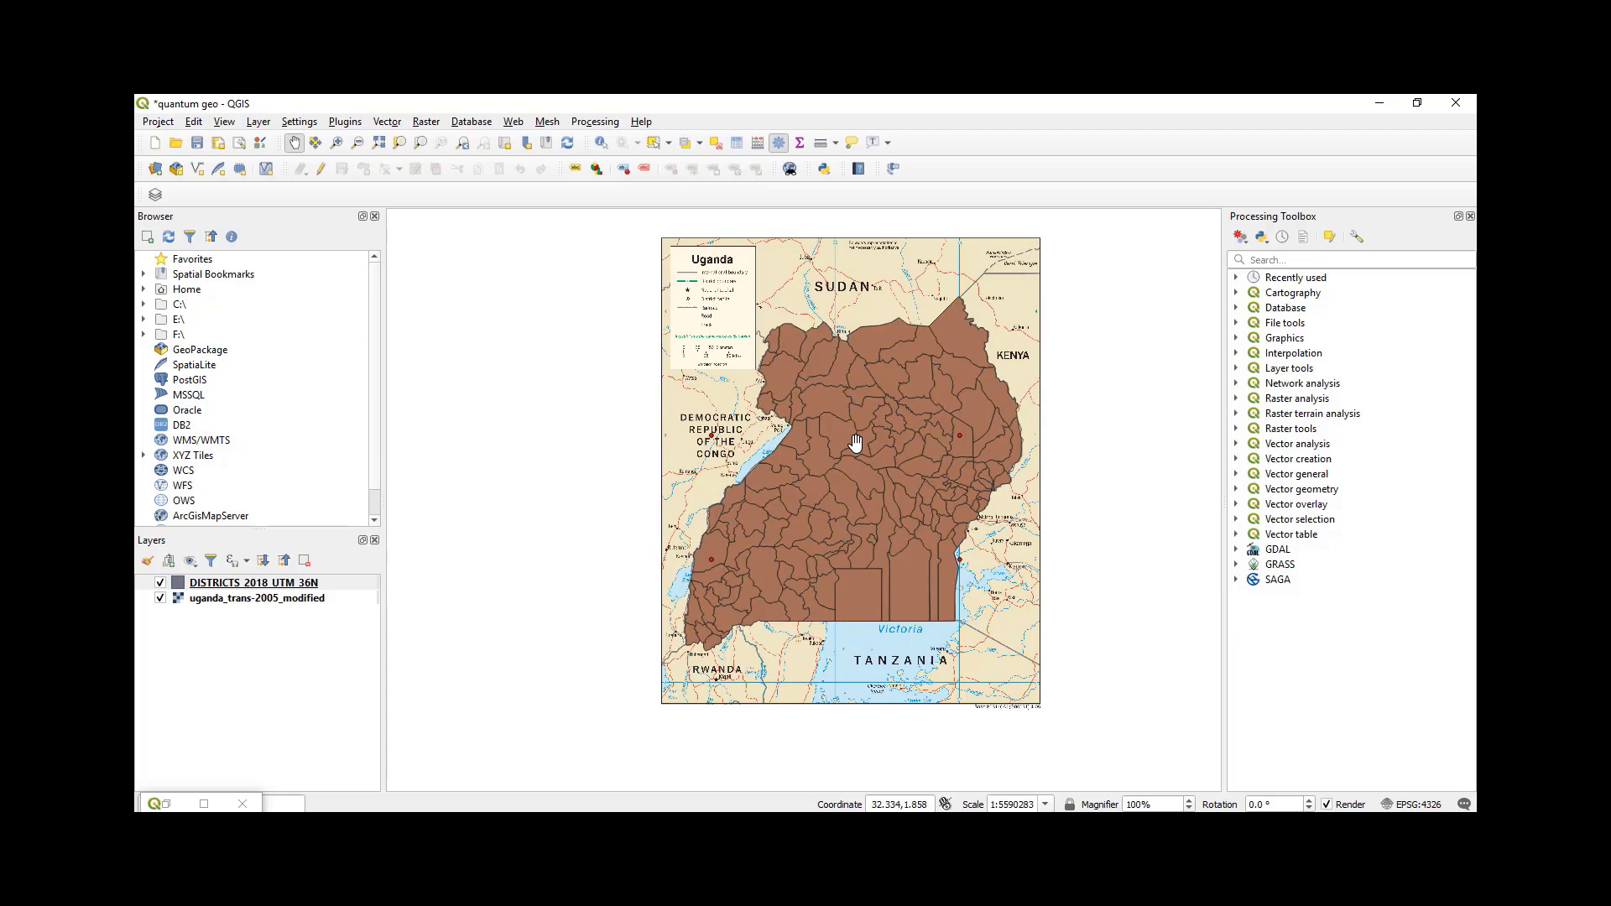
{"action": "left_click", "coordinate": [162, 587]}
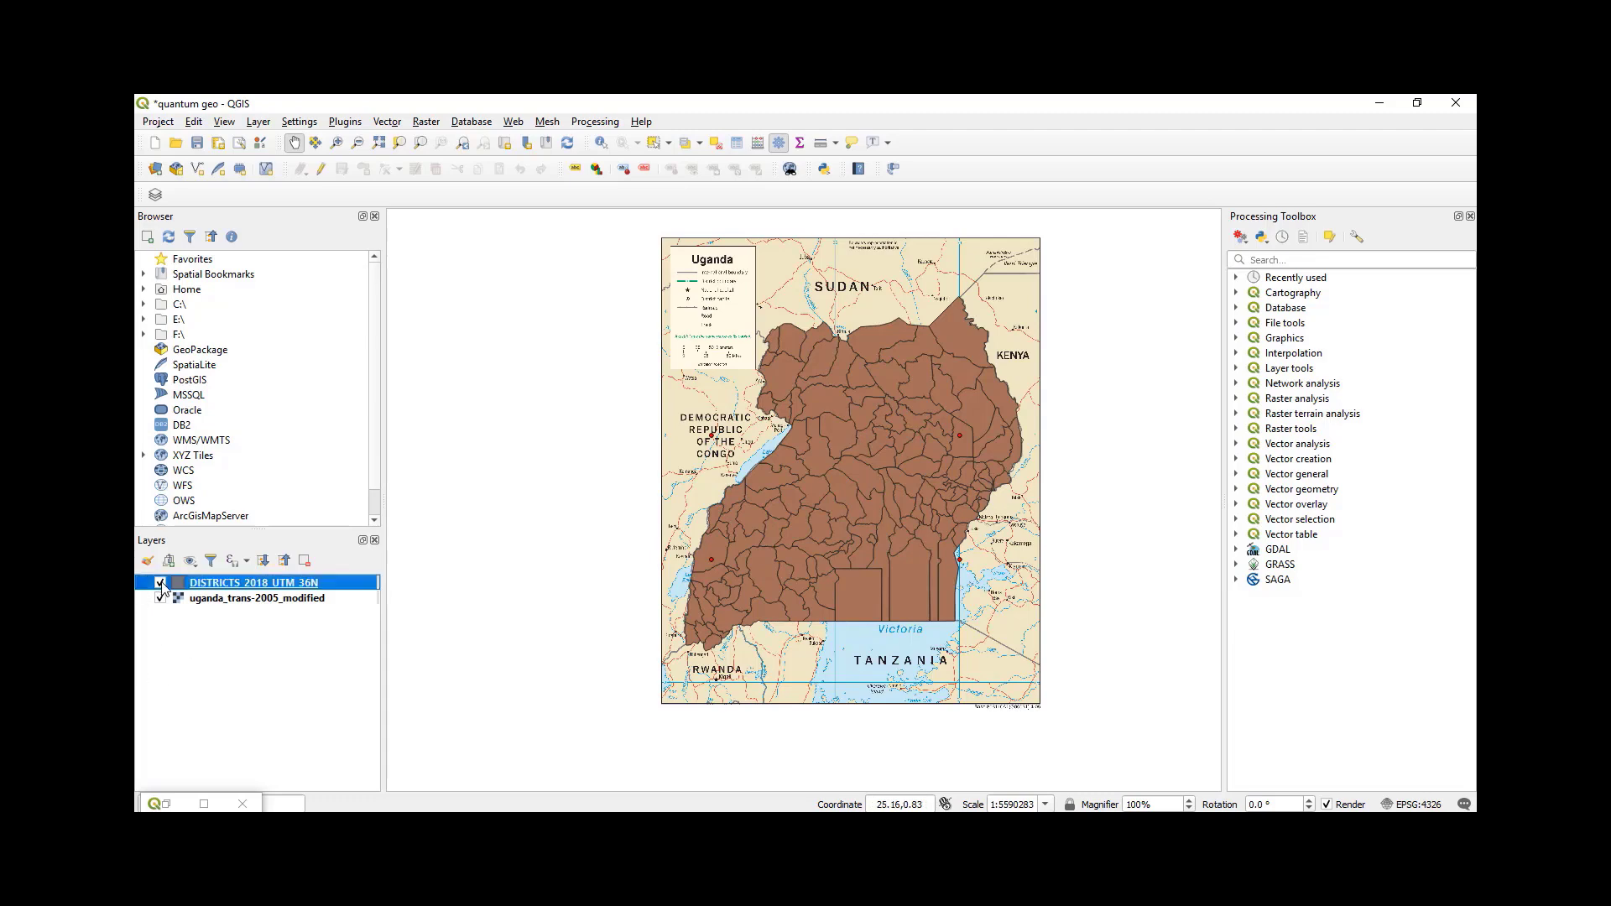
{"action": "left_click", "coordinate": [160, 584]}
{"action": "left_click", "coordinate": [161, 583]}
{"action": "left_click", "coordinate": [160, 583]}
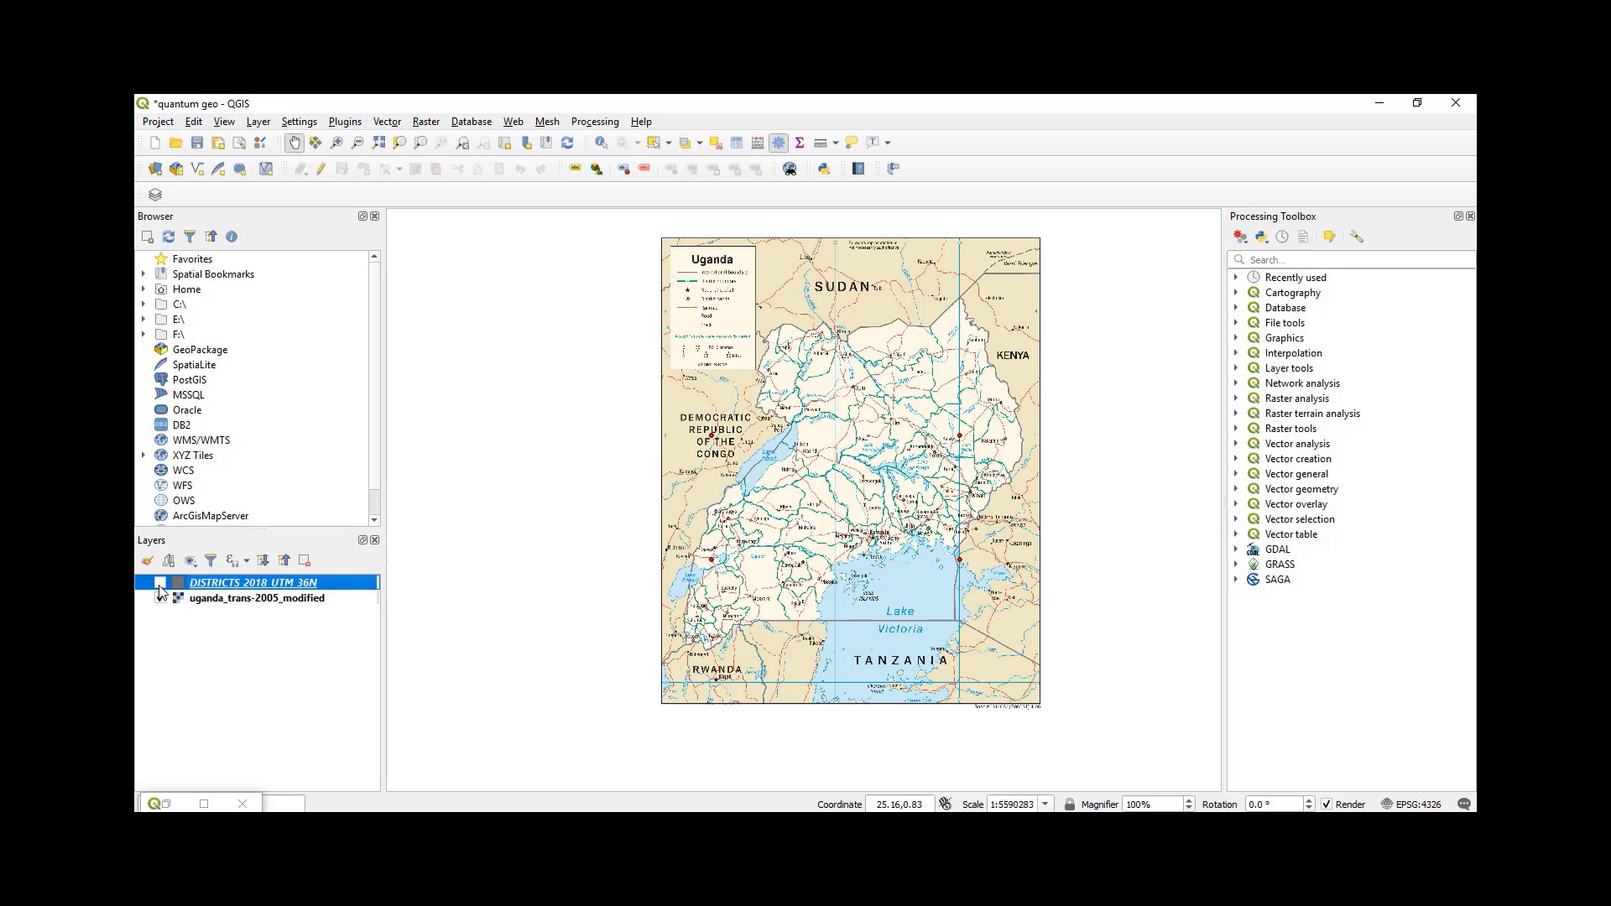
{"action": "left_click", "coordinate": [160, 584]}
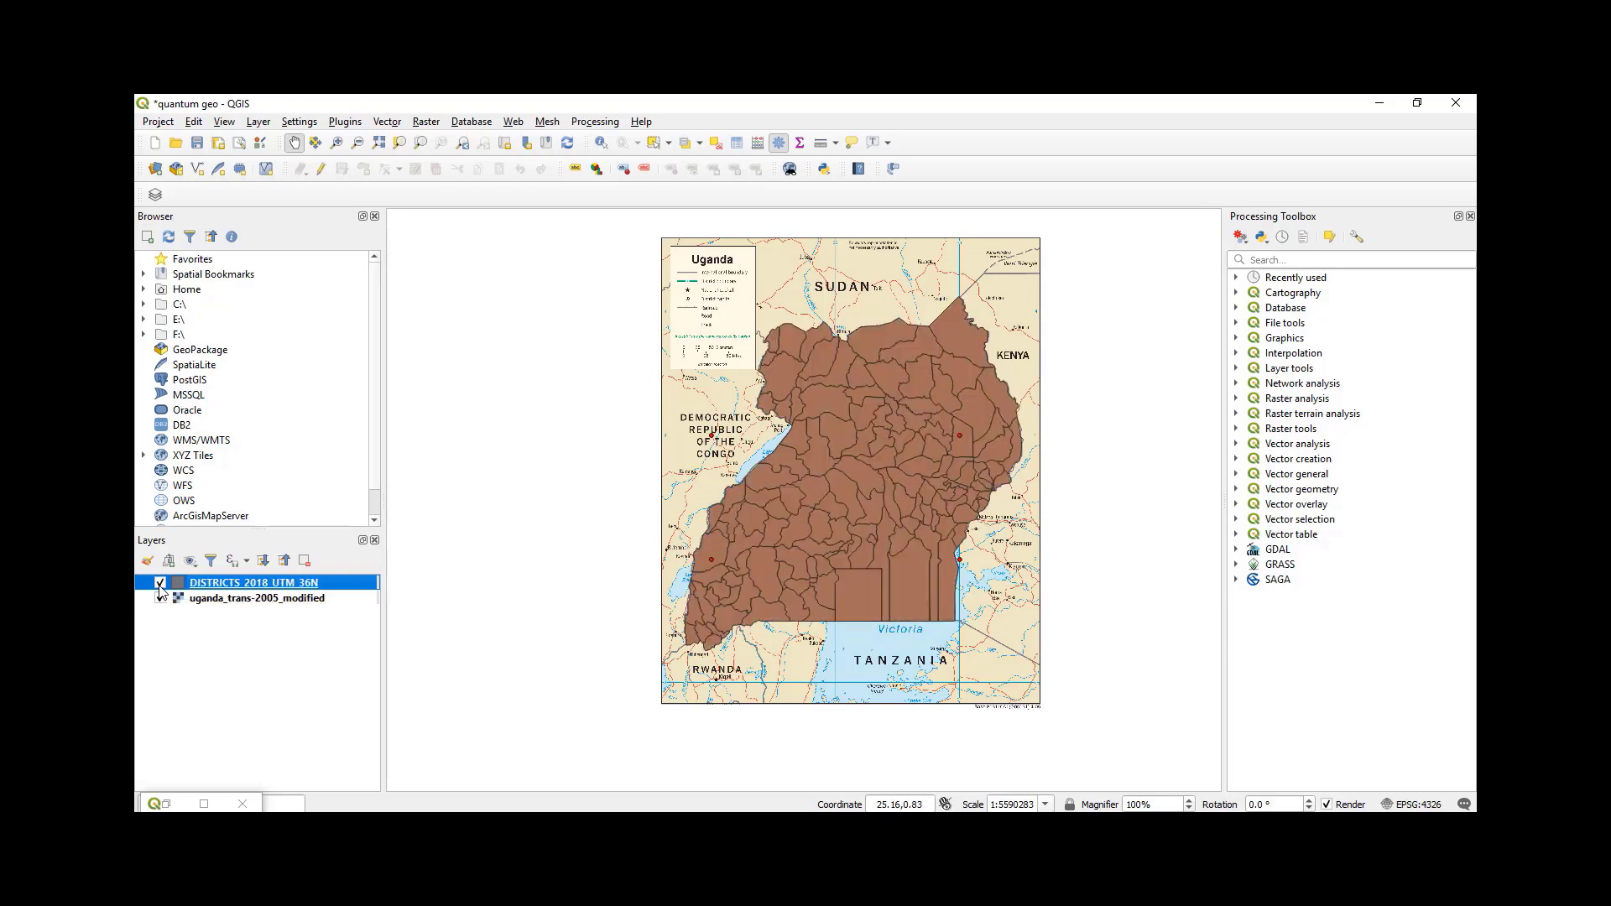